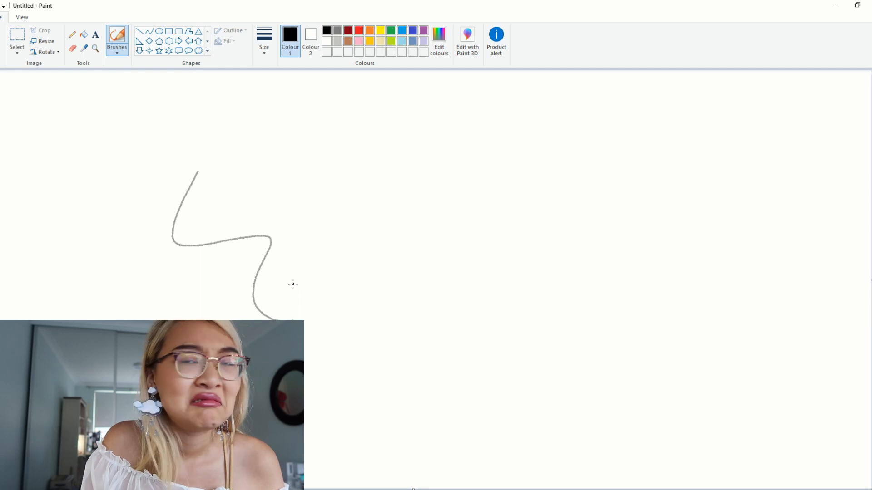
Clear the test strokes from the canvas and set the brush to its thickest size
key("ctrl+z")
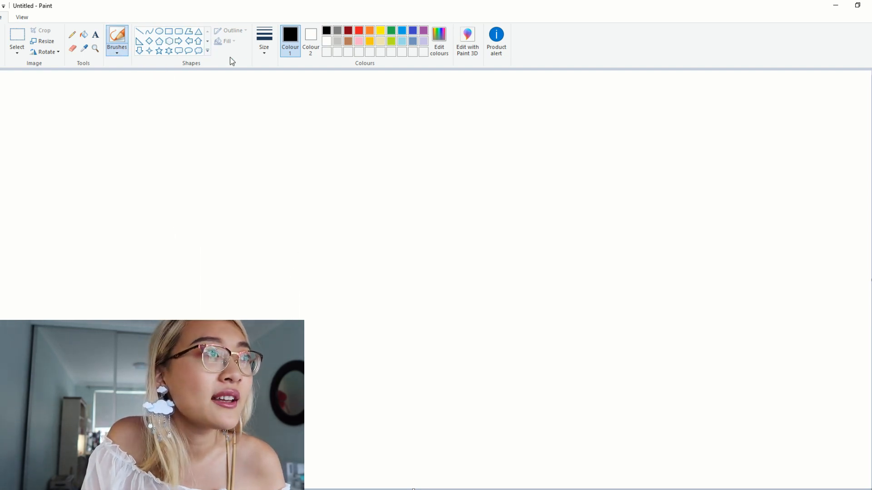
left_click(264, 41)
left_click(267, 126)
left_click_drag(253, 167, 285, 319)
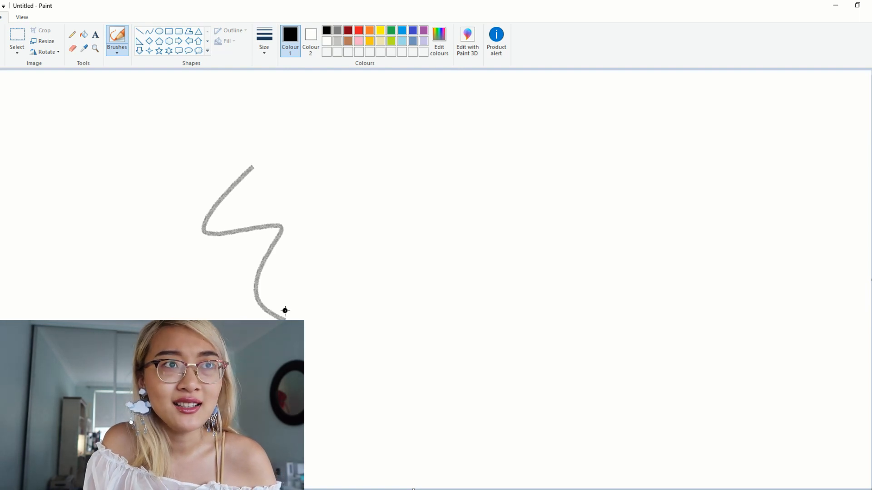
key("ctrl+z")
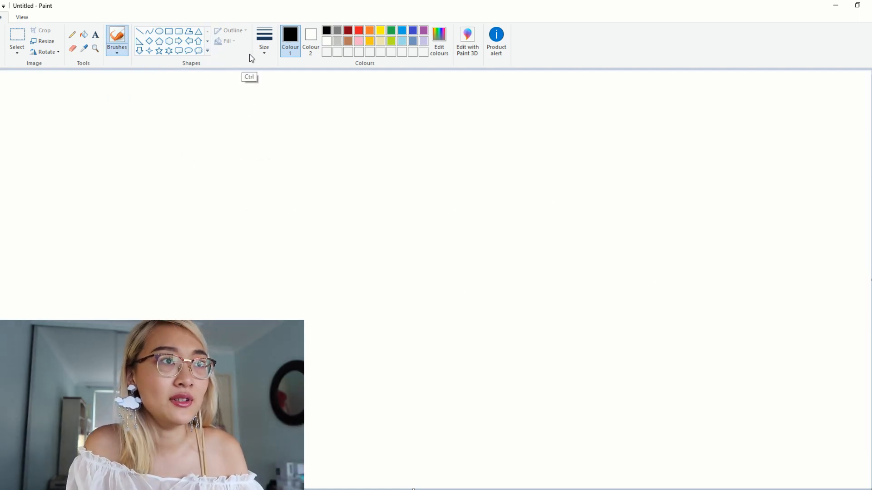
left_click(263, 49)
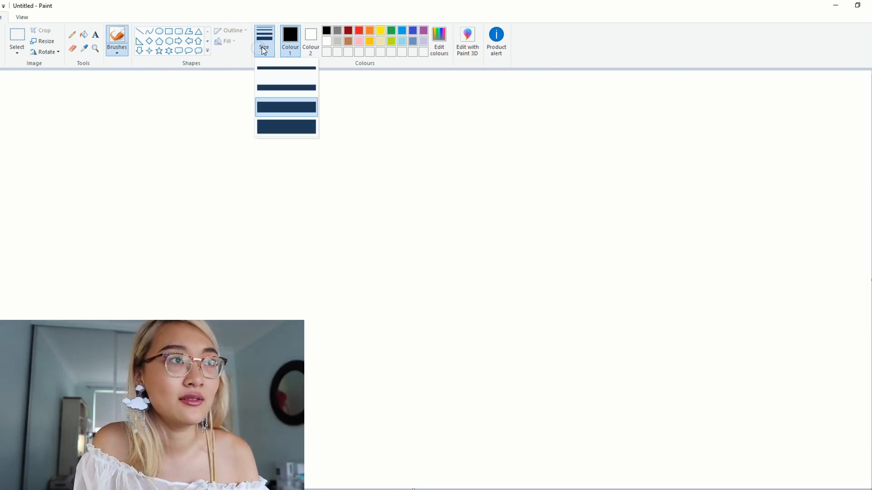
left_click(286, 127)
mouse_move(256, 137)
left_mouse_down()
mouse_move(331, 275)
mouse_move(449, 367)
left_mouse_up()
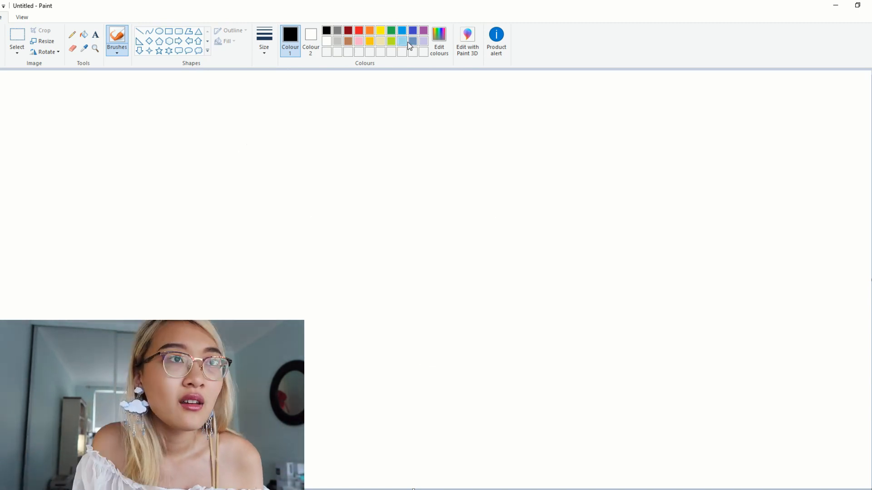
Mix a golden yellow (RGB 248, 200, 54) and paint a broad mound-shaped sky patch across the middle of the canvas
left_click(438, 41)
left_click_drag(438, 193, 434, 191)
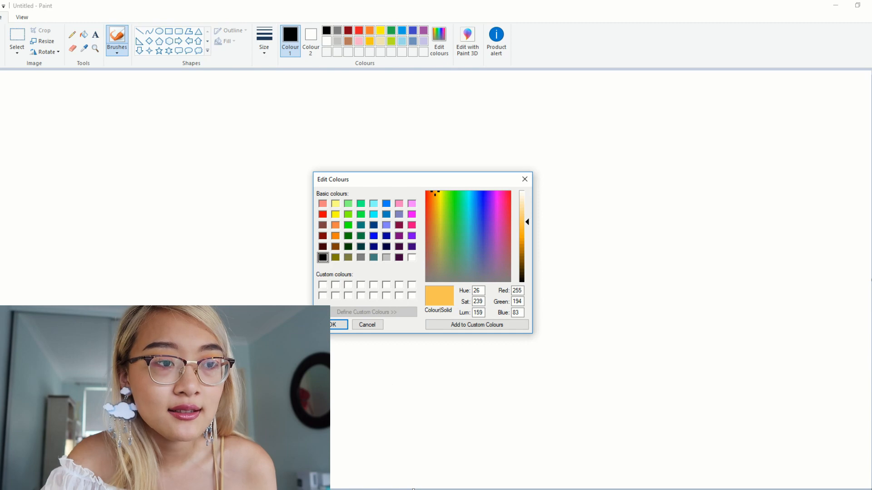
key("Return")
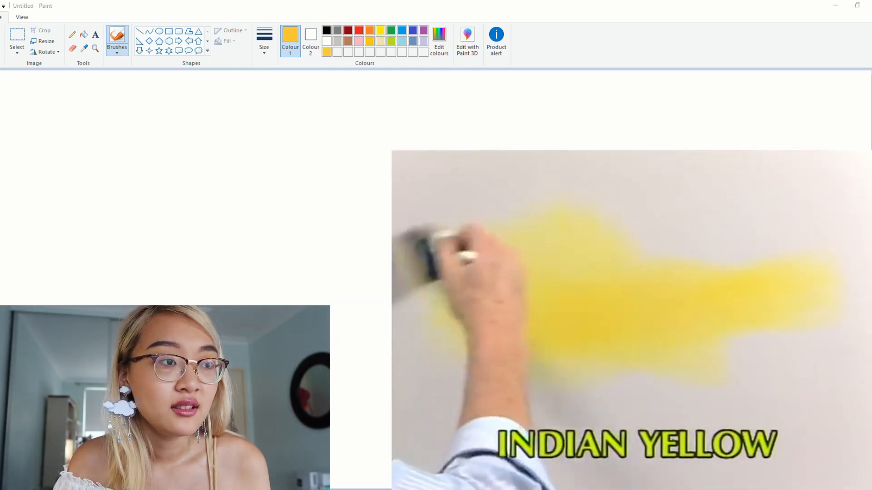
mouse_move(293, 198)
left_mouse_down()
mouse_move(304, 242)
mouse_move(278, 276)
mouse_move(215, 257)
mouse_move(232, 222)
mouse_move(264, 209)
mouse_move(298, 221)
mouse_move(310, 238)
mouse_move(196, 217)
mouse_move(198, 252)
left_mouse_up()
mouse_move(227, 201)
left_mouse_down()
mouse_move(103, 286)
mouse_move(245, 275)
mouse_move(270, 295)
mouse_move(318, 300)
mouse_move(376, 234)
mouse_move(345, 199)
mouse_move(369, 253)
mouse_move(339, 296)
left_mouse_up()
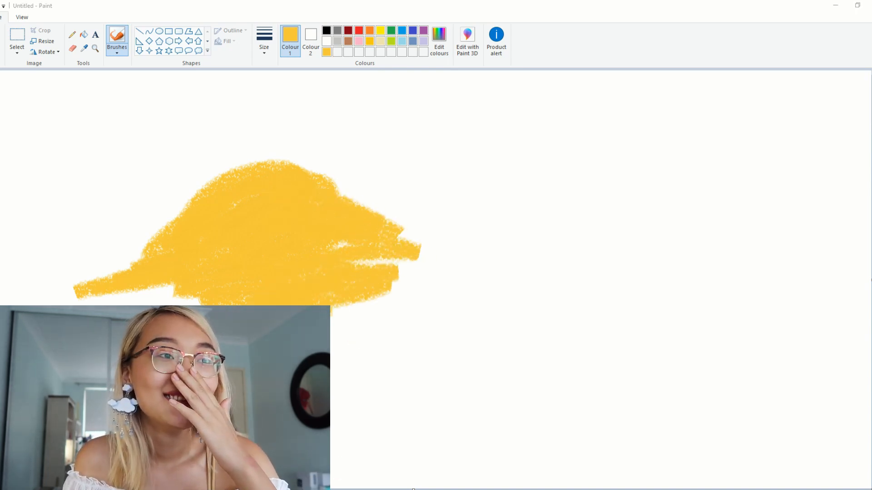
mouse_move(409, 245)
left_mouse_down()
mouse_move(468, 258)
mouse_move(340, 309)
mouse_move(328, 301)
mouse_move(499, 265)
mouse_move(484, 249)
left_mouse_up()
mouse_move(556, 231)
left_mouse_down()
mouse_move(573, 213)
mouse_move(161, 302)
left_mouse_up()
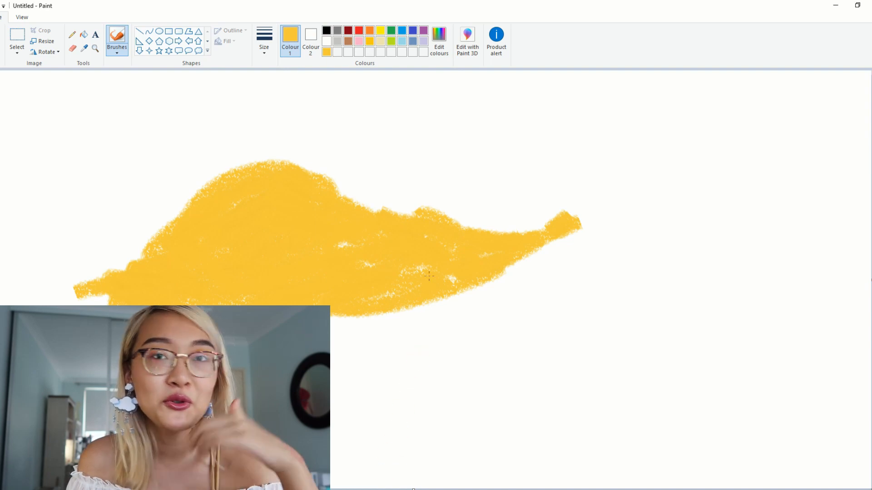
Mix a bright red (RGB 217, 43, 43) and paint a wide curved band beneath the yellow patch
left_click(439, 43)
left_click_drag(435, 195, 502, 196)
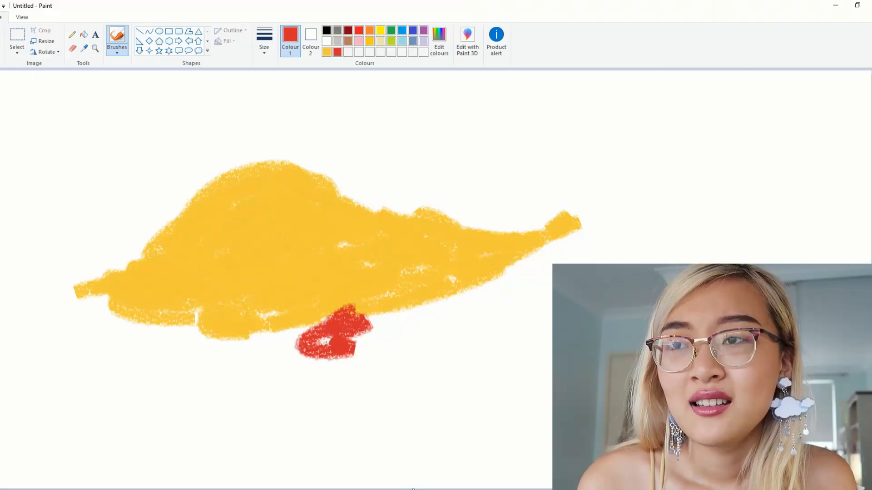
mouse_move(300, 348)
left_mouse_down()
mouse_move(84, 358)
mouse_move(314, 411)
mouse_move(404, 334)
mouse_move(137, 367)
mouse_move(114, 404)
mouse_move(64, 367)
mouse_move(67, 321)
left_mouse_up()
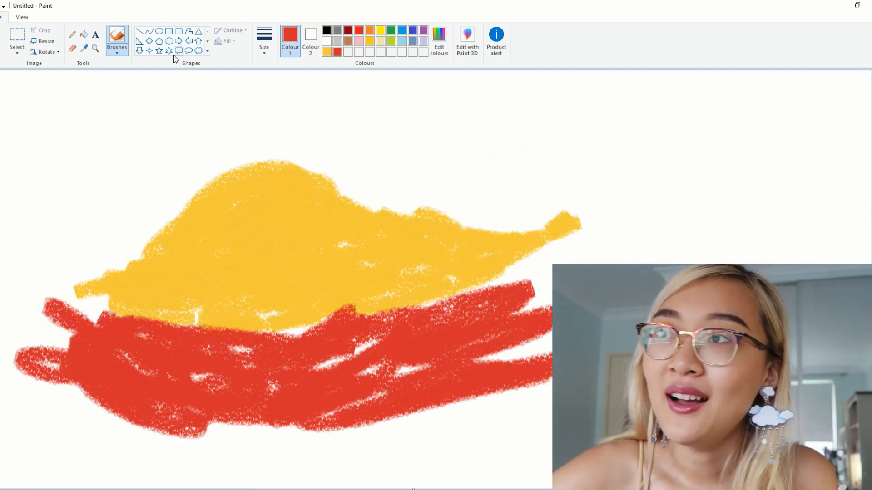
left_click(116, 50)
left_click(136, 86)
mouse_move(544, 300)
left_mouse_down()
mouse_move(514, 379)
mouse_move(549, 405)
mouse_move(549, 395)
mouse_move(525, 409)
mouse_move(423, 412)
mouse_move(547, 270)
left_mouse_up()
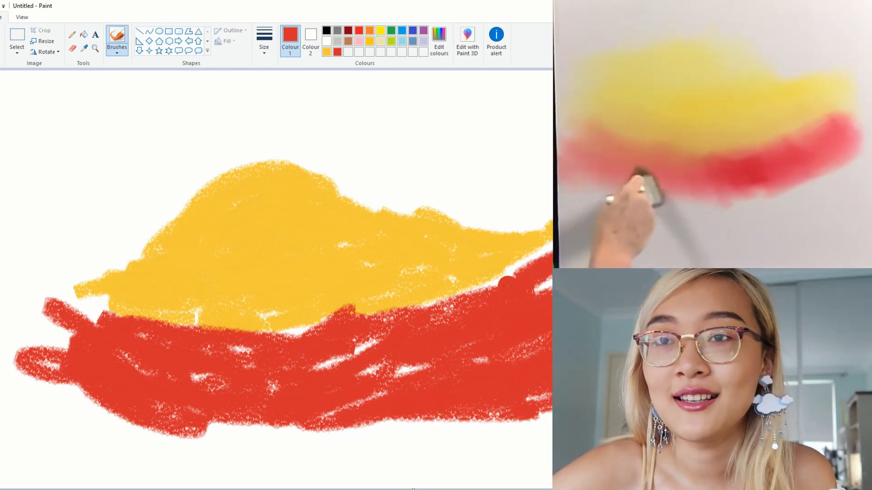
left_click_drag(472, 275, 309, 320)
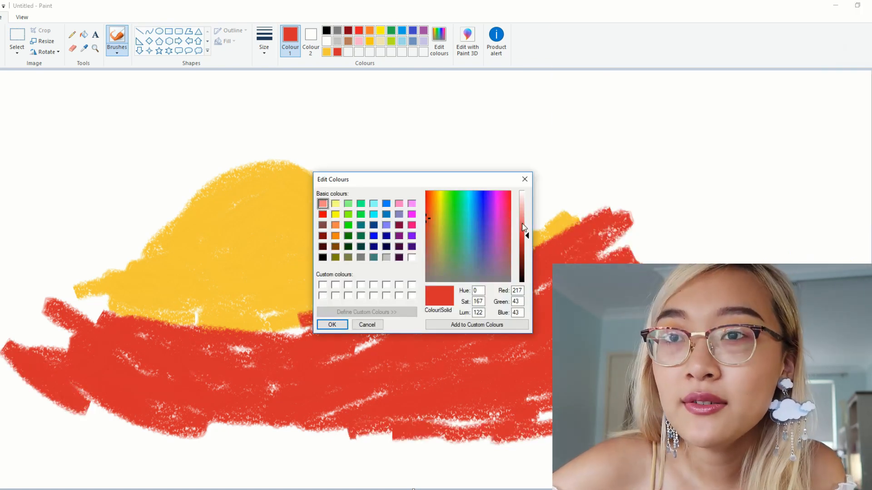
Lighten the red to a soft pink and paint it along the upper edge and outer ends of the red band
left_click_drag(523, 228, 526, 220)
left_click(332, 324)
mouse_move(399, 320)
left_mouse_down()
mouse_move(515, 278)
mouse_move(594, 224)
mouse_move(625, 224)
left_mouse_up()
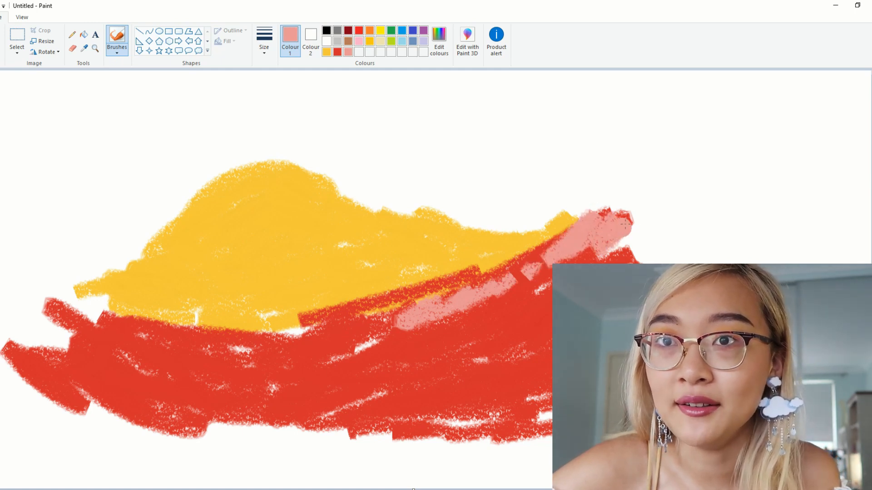
mouse_move(390, 300)
left_mouse_down()
mouse_move(388, 331)
mouse_move(265, 322)
mouse_move(283, 320)
mouse_move(254, 339)
mouse_move(128, 301)
mouse_move(87, 317)
mouse_move(91, 329)
mouse_move(67, 351)
mouse_move(45, 338)
left_mouse_up()
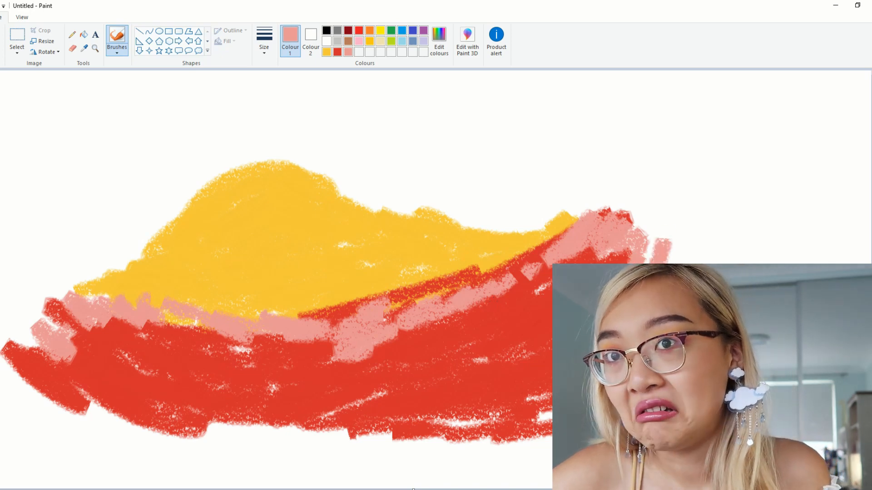
left_click_drag(514, 363, 465, 365)
left_click_drag(545, 419, 526, 428)
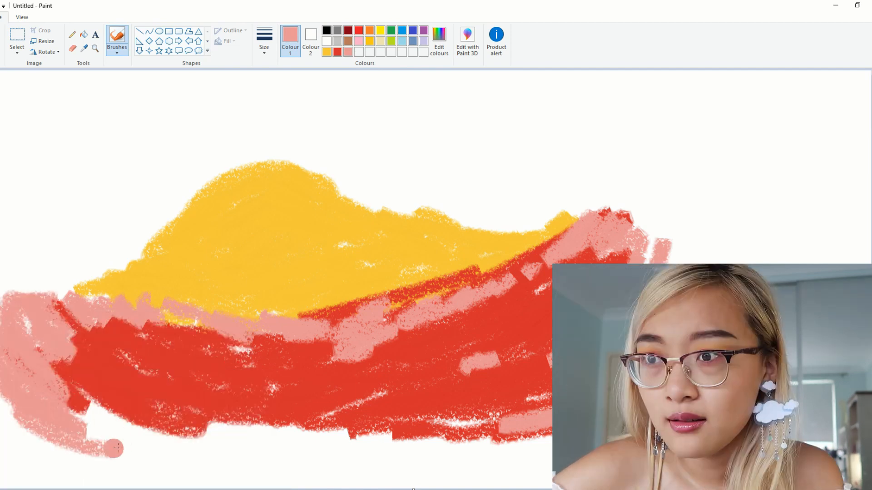
mouse_move(113, 448)
left_mouse_down()
mouse_move(133, 448)
mouse_move(137, 428)
mouse_move(66, 421)
mouse_move(87, 440)
mouse_move(202, 453)
left_mouse_up()
Check the reference painting video, and paint a lighter yellow (RGB 250, 217, 116) around the upper edges of the yellow patch
key("alt+Tab")
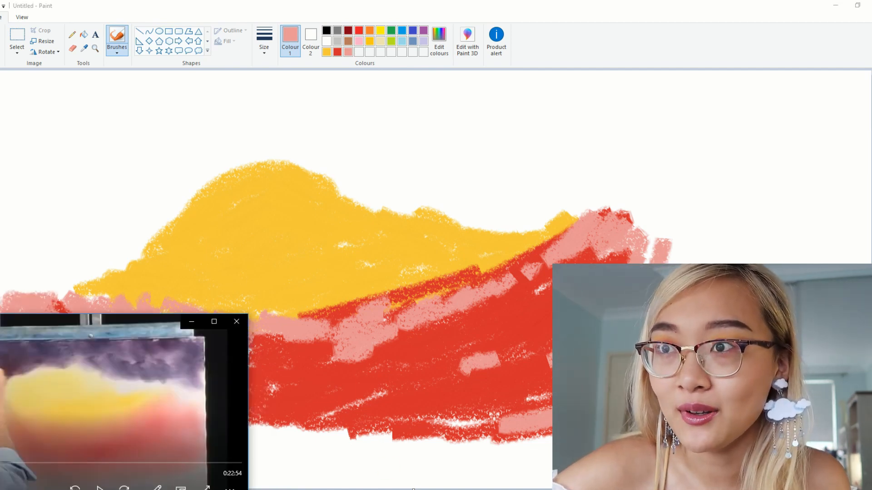
key("alt+Tab")
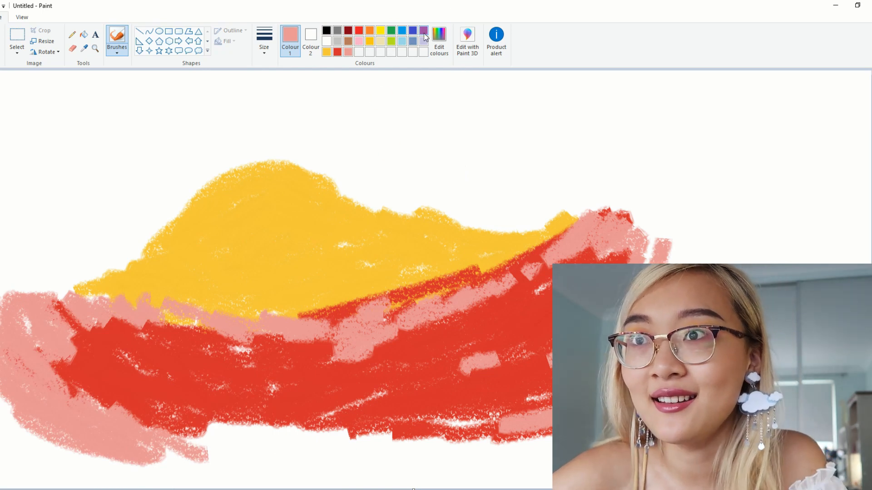
left_click(441, 44)
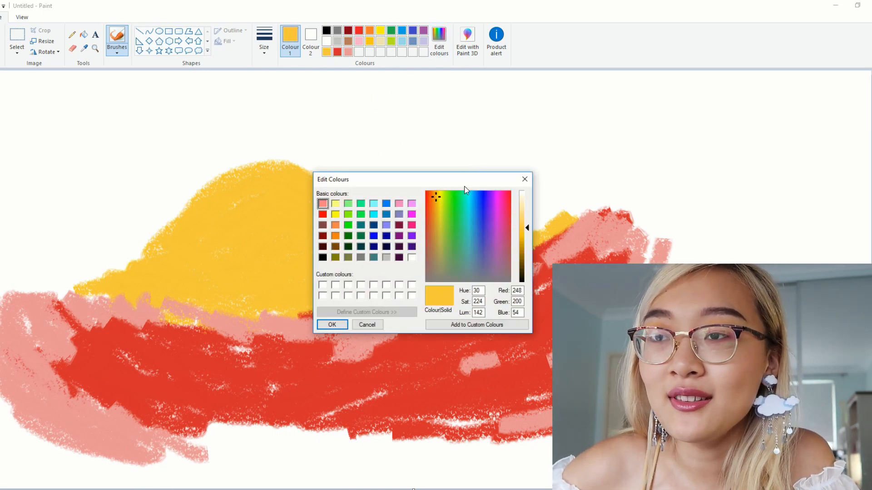
left_click(521, 217)
left_click(334, 324)
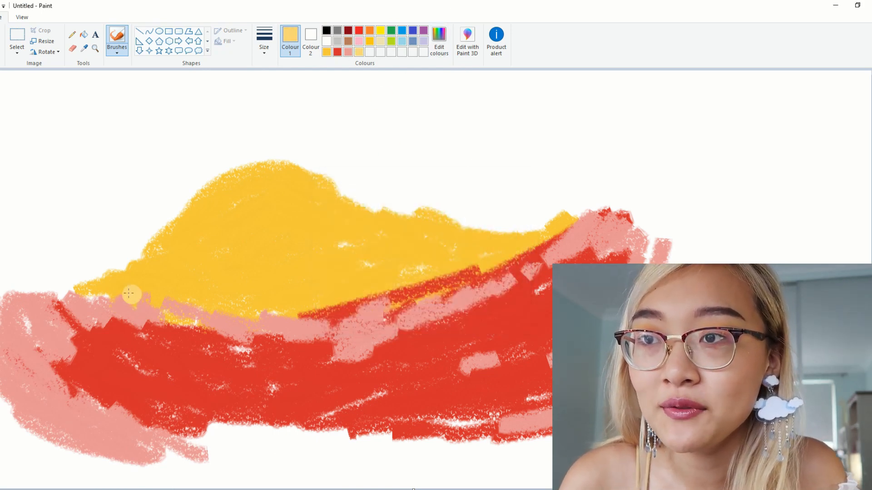
mouse_move(133, 269)
left_mouse_down()
mouse_move(191, 204)
mouse_move(112, 241)
mouse_move(88, 267)
left_mouse_up()
mouse_move(138, 232)
left_mouse_down()
mouse_move(222, 183)
mouse_move(238, 159)
mouse_move(416, 189)
mouse_move(272, 191)
mouse_move(377, 211)
left_mouse_up()
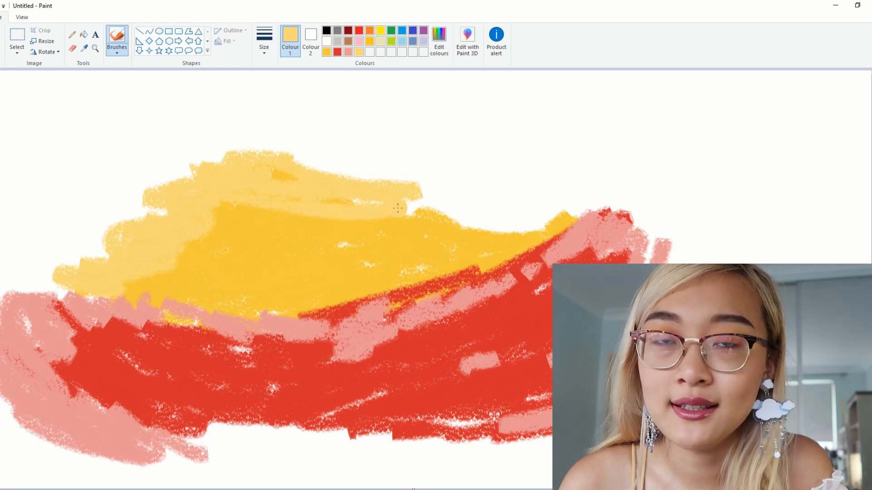
mouse_move(334, 191)
left_mouse_down()
mouse_move(476, 234)
mouse_move(590, 200)
left_mouse_up()
Mix a medium pink-red (RGB 227, 102, 102) and paint it between the pink edges and the red centre
left_click(439, 40)
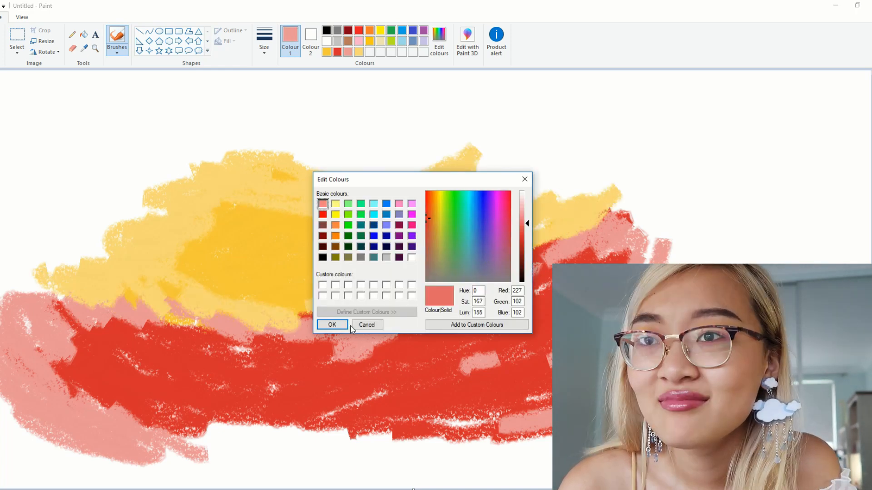
left_click(334, 323)
mouse_move(25, 320)
left_mouse_down()
mouse_move(54, 359)
mouse_move(27, 363)
mouse_move(104, 435)
mouse_move(308, 435)
mouse_move(268, 418)
mouse_move(188, 337)
mouse_move(100, 354)
mouse_move(49, 306)
left_mouse_up()
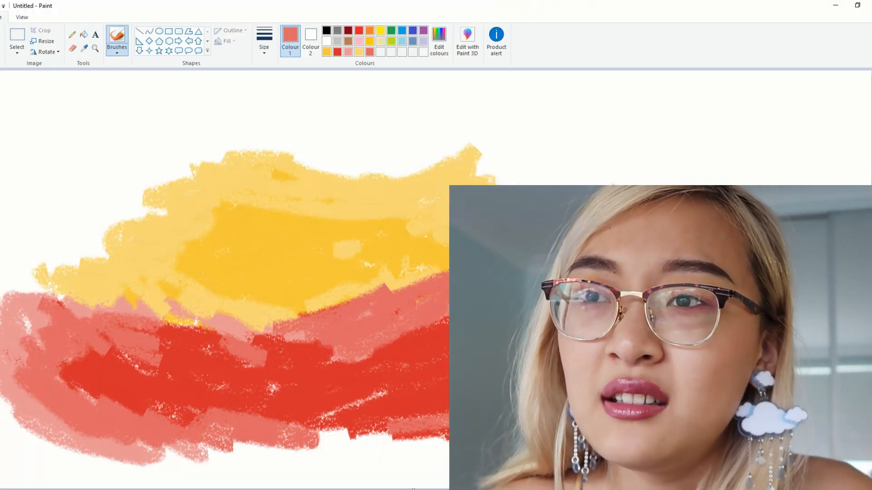
mouse_move(443, 281)
left_mouse_down()
mouse_move(222, 320)
mouse_move(159, 297)
left_mouse_up()
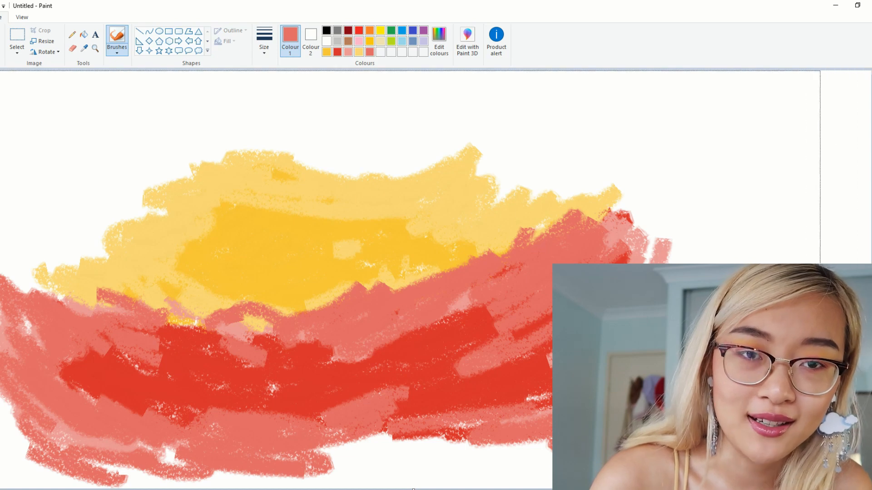
Select the whole painting, scale it down proportionally and move it lower on the canvas to leave white space around it
scroll(318, 272, "down", 1)
scroll(318, 272, "up", 1)
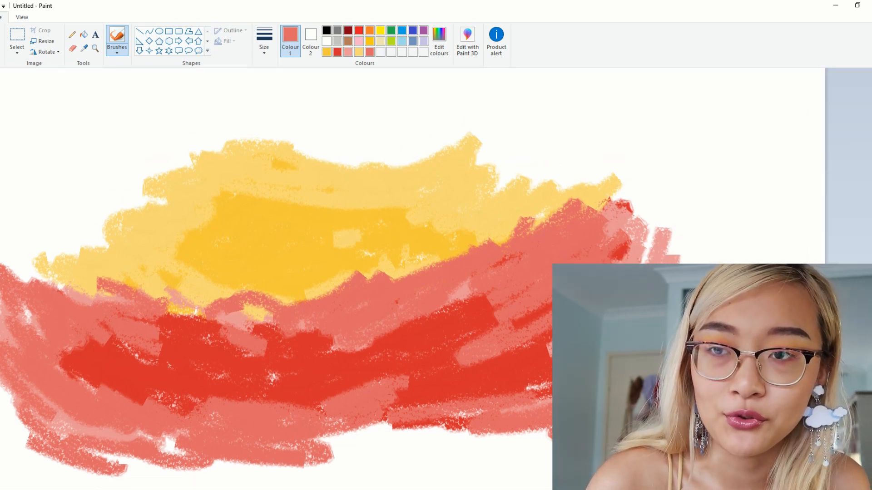
key("ctrl+a")
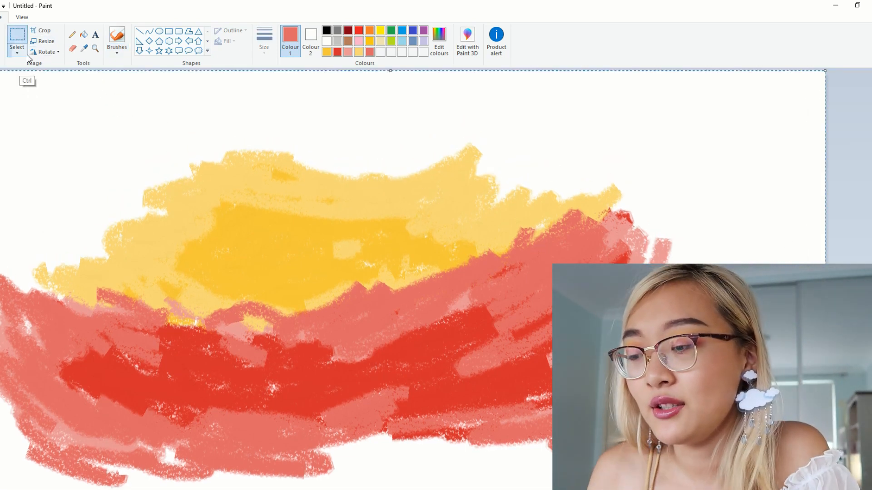
left_click(44, 41)
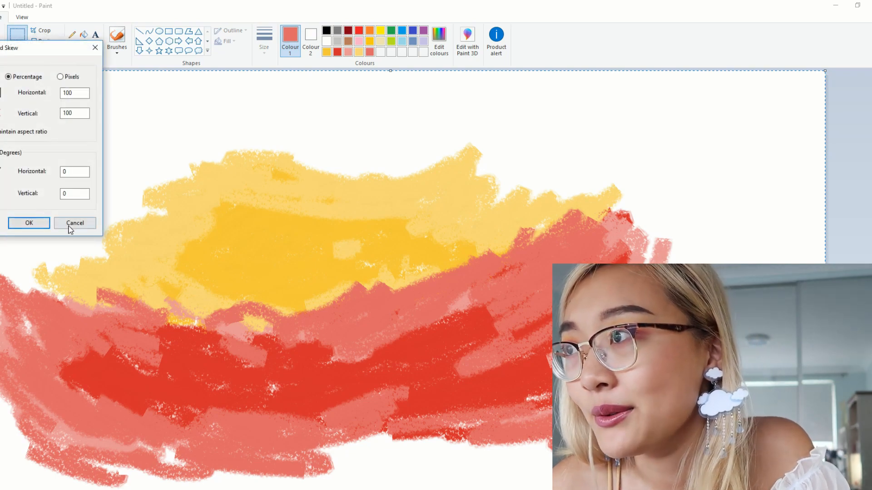
left_click(65, 225)
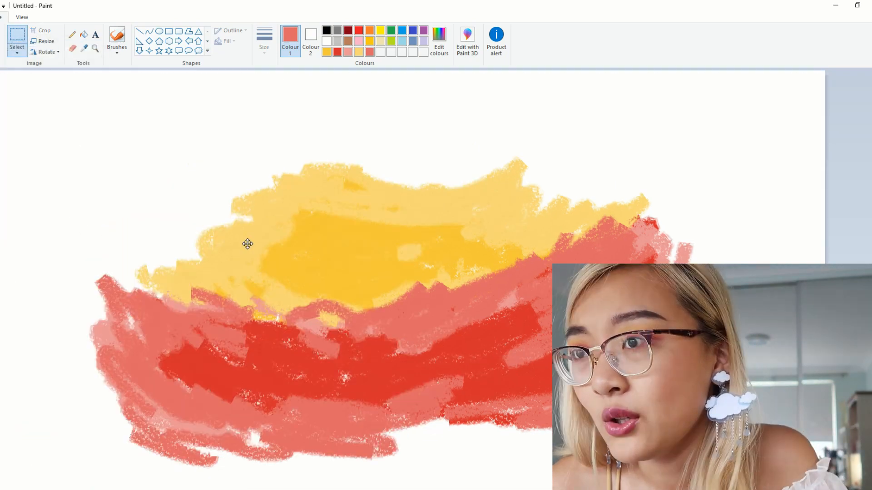
mouse_move(247, 244)
left_mouse_down()
mouse_move(241, 256)
mouse_move(226, 251)
left_mouse_up()
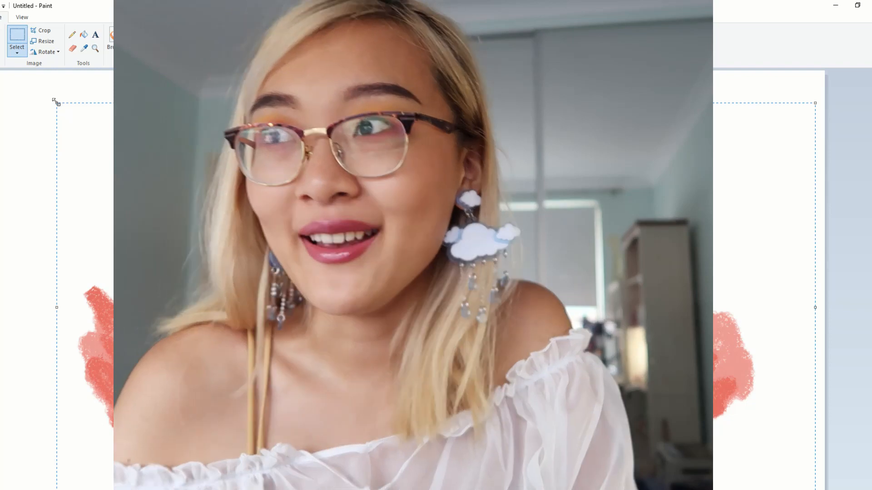
mouse_move(57, 103)
left_mouse_down()
mouse_move(97, 133)
mouse_move(110, 127)
left_mouse_up()
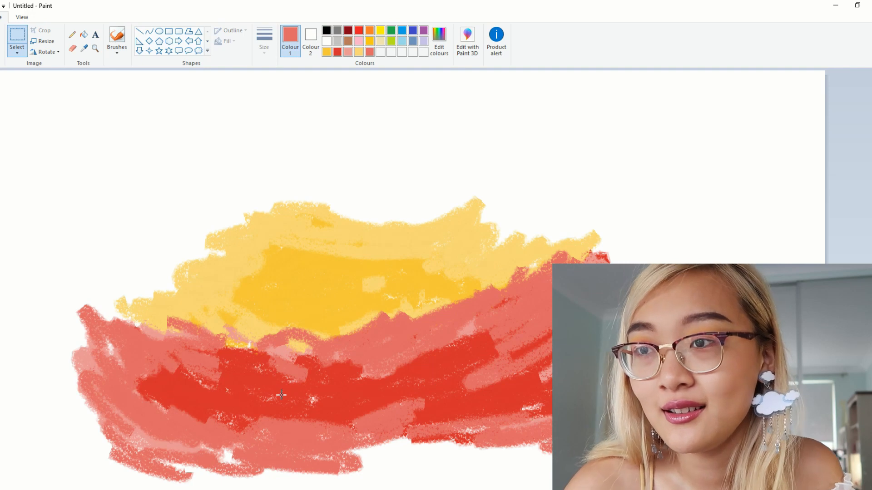
Return to the brush and paint an intermediate red over the dark red centre and lower band to soften the colour transition
left_click(116, 36)
key("alt+Tab")
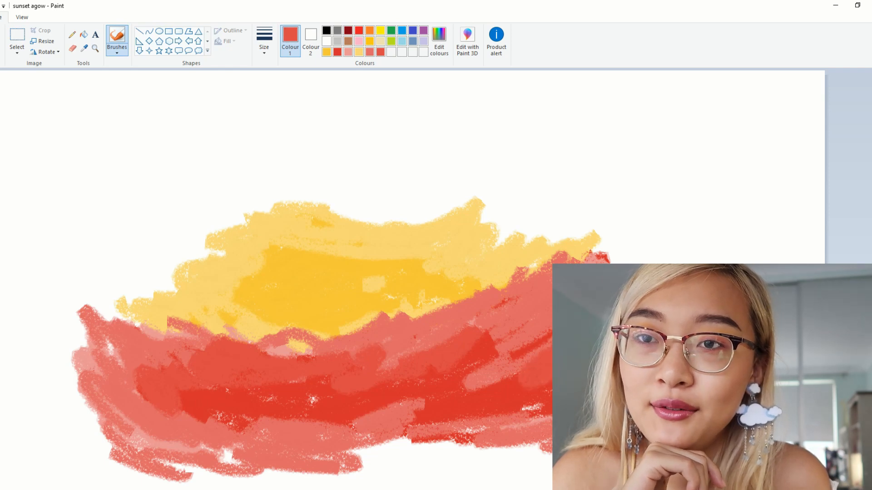
left_click_drag(545, 354, 490, 307)
mouse_move(540, 406)
left_mouse_down()
mouse_move(381, 438)
mouse_move(409, 399)
mouse_move(333, 443)
mouse_move(318, 463)
mouse_move(309, 436)
mouse_move(184, 433)
mouse_move(140, 412)
left_mouse_up()
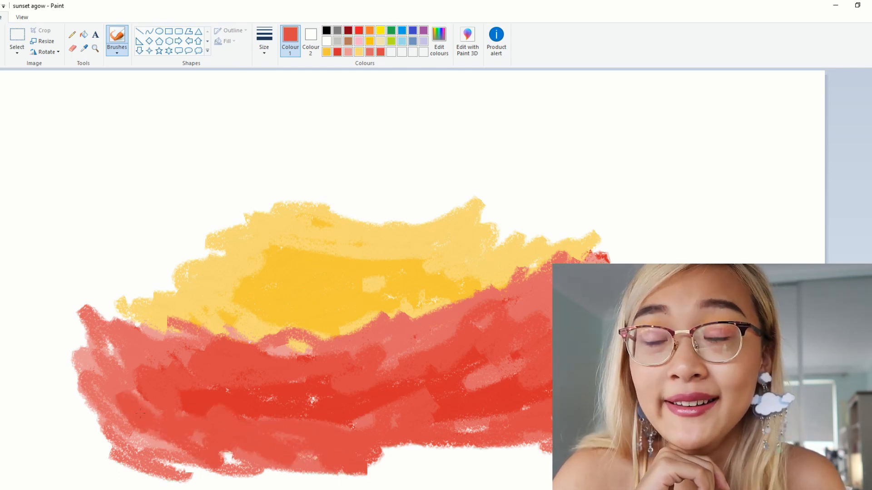
left_click_drag(243, 462, 250, 470)
left_click_drag(481, 324, 348, 372)
mouse_move(254, 341)
left_mouse_down()
mouse_move(206, 336)
mouse_move(145, 351)
left_mouse_up()
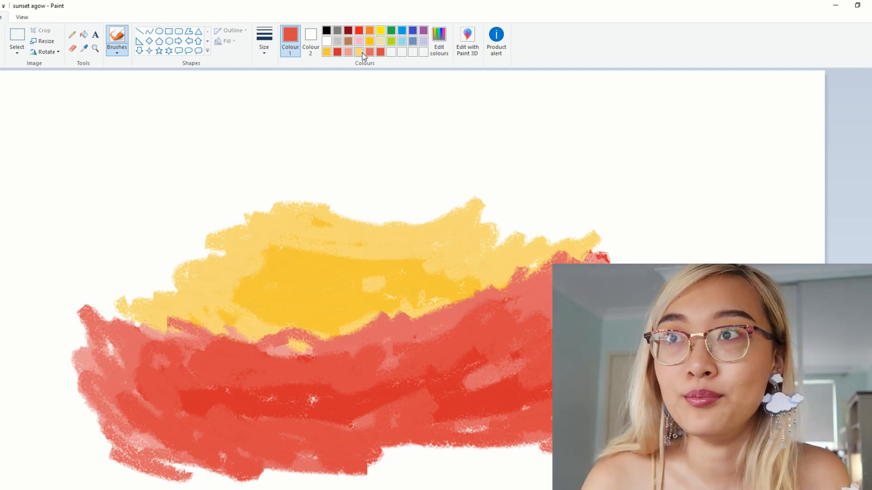
Mix a yellow between the golden and pale tones and paint it over the golden centre of the sky patch
left_click(438, 40)
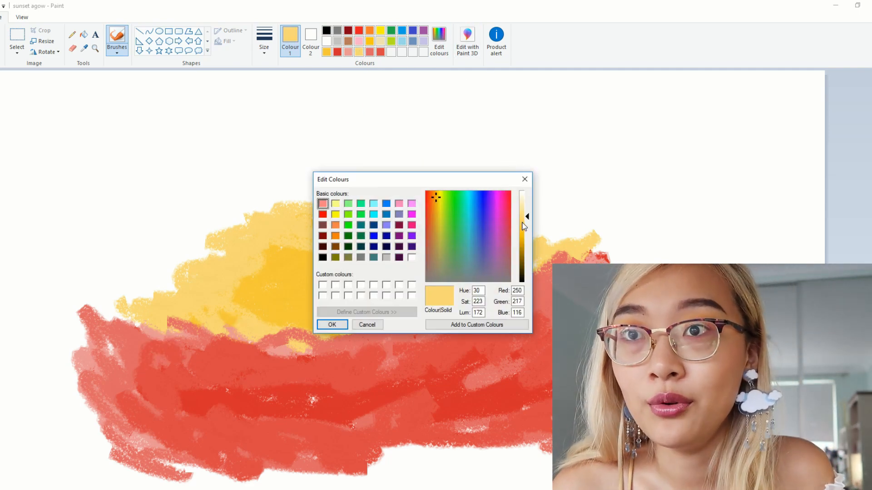
left_click(321, 327)
left_click_drag(223, 278, 415, 313)
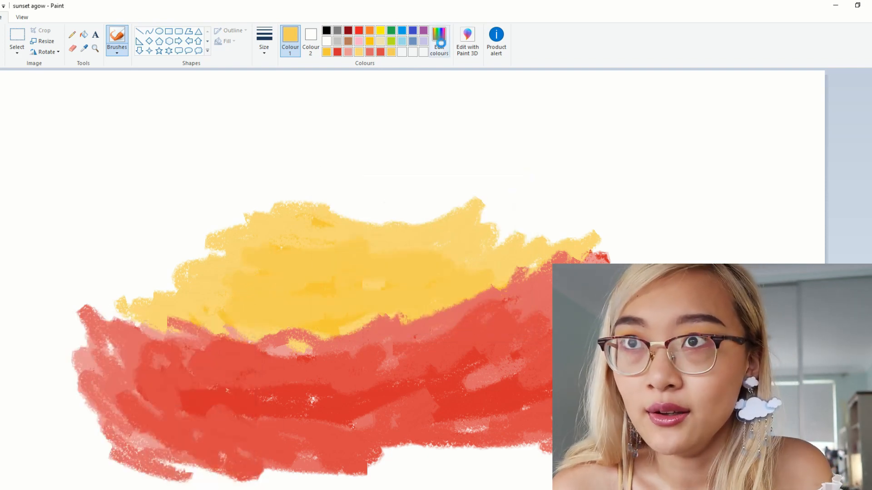
Mix an orange (RGB 243, 153, 92) and paint it along the boundary between the yellow and red areas of the sky
left_click(439, 44)
left_click(431, 203)
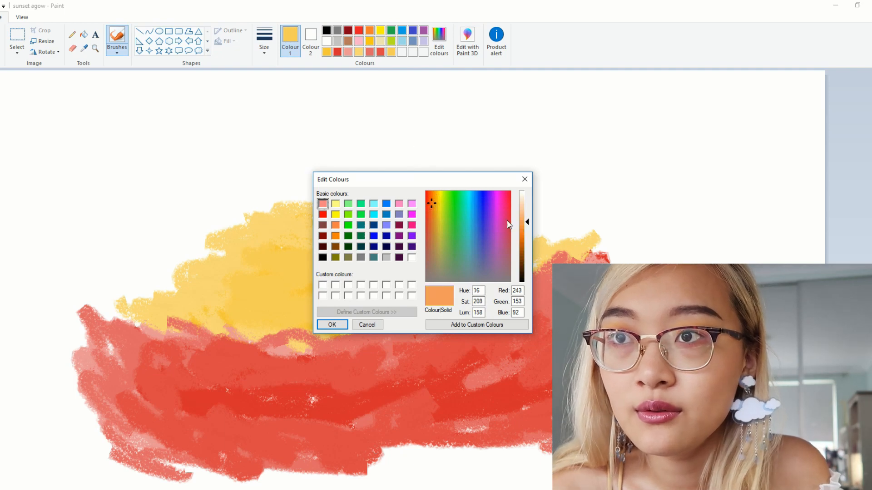
left_click(331, 325)
mouse_move(358, 330)
left_mouse_down()
mouse_move(468, 309)
mouse_move(519, 279)
mouse_move(378, 342)
left_mouse_up()
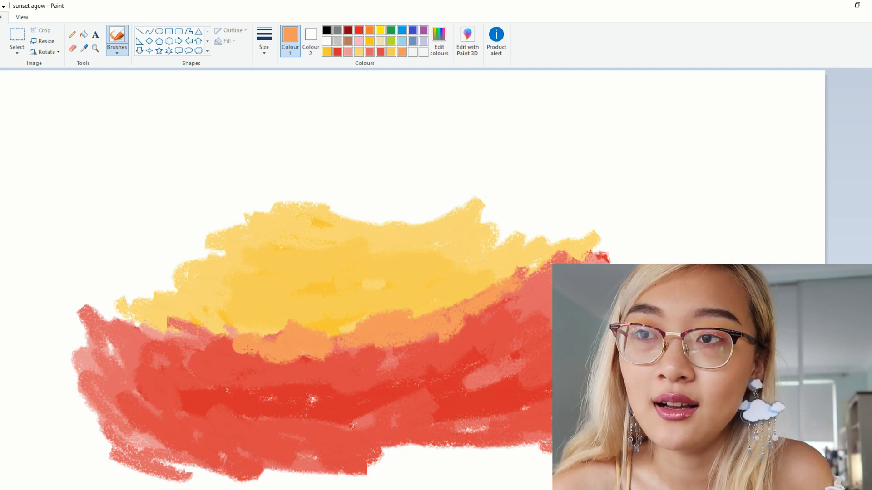
Mix a pale peach tone and paint it over the middle of the boundary between the yellow and red areas
left_click(439, 41)
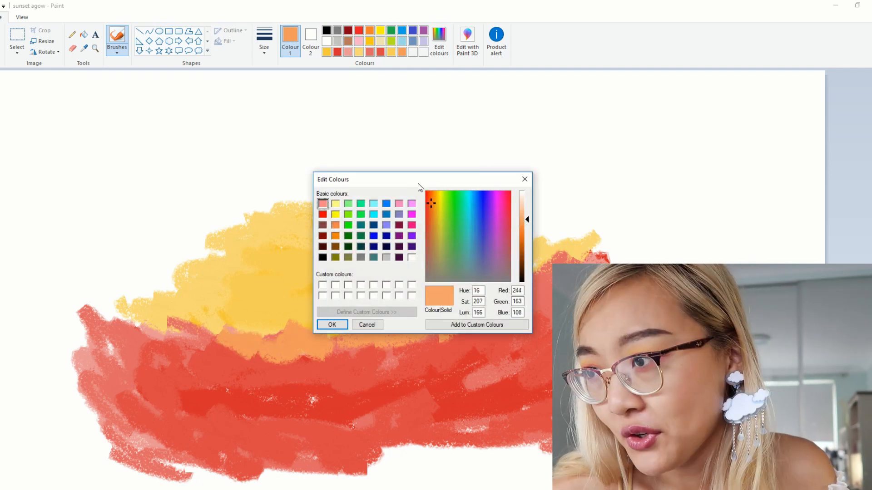
left_click_drag(526, 215, 523, 211)
left_click(332, 324)
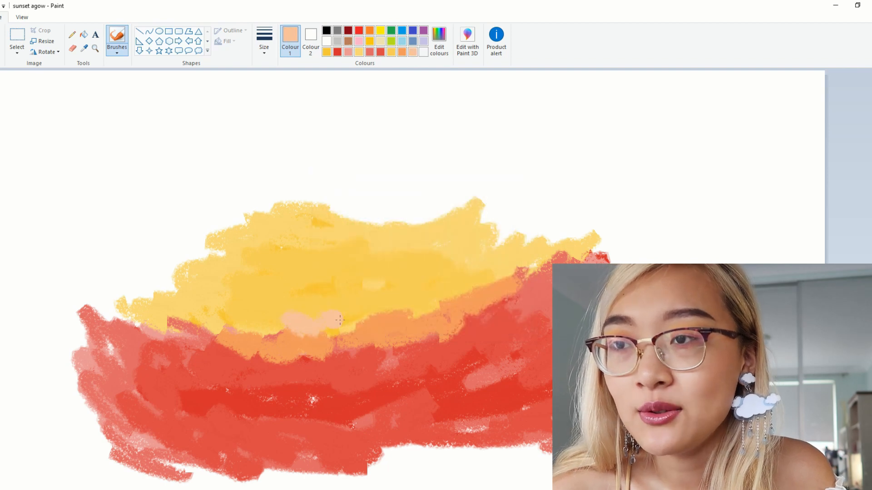
mouse_move(276, 333)
left_mouse_down()
mouse_move(318, 363)
mouse_move(361, 350)
left_mouse_up()
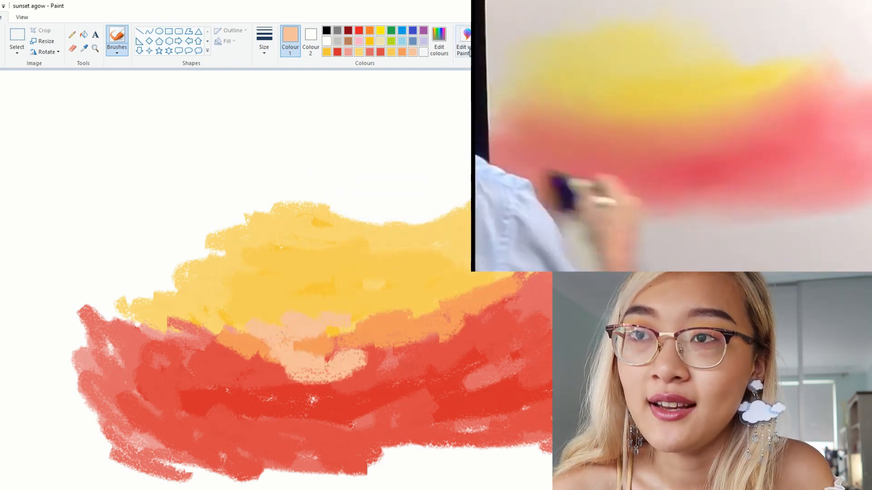
Mix a light orange (RGB 244, 163, 108) and paint it over the pale peach patch to blend it into the orange
left_click(449, 53)
left_click_drag(525, 211, 524, 219)
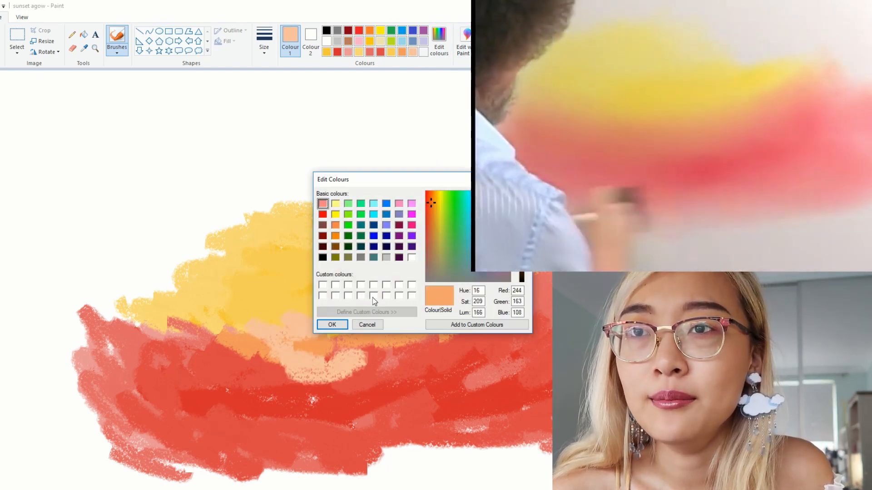
left_click(331, 325)
mouse_move(370, 354)
left_mouse_down()
mouse_move(326, 359)
mouse_move(453, 326)
mouse_move(402, 349)
mouse_move(227, 355)
left_mouse_up()
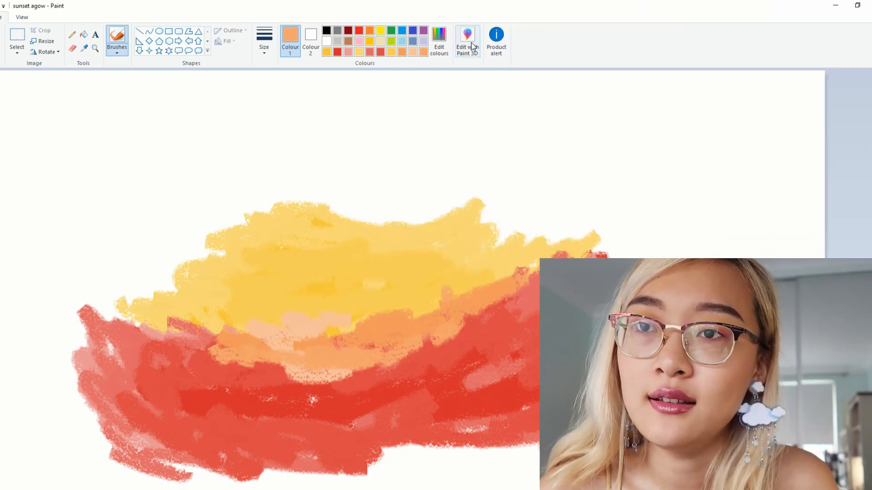
Mix a yellow-orange and dab it along the lower edge of the orange transition band
left_click(440, 45)
left_click(429, 199)
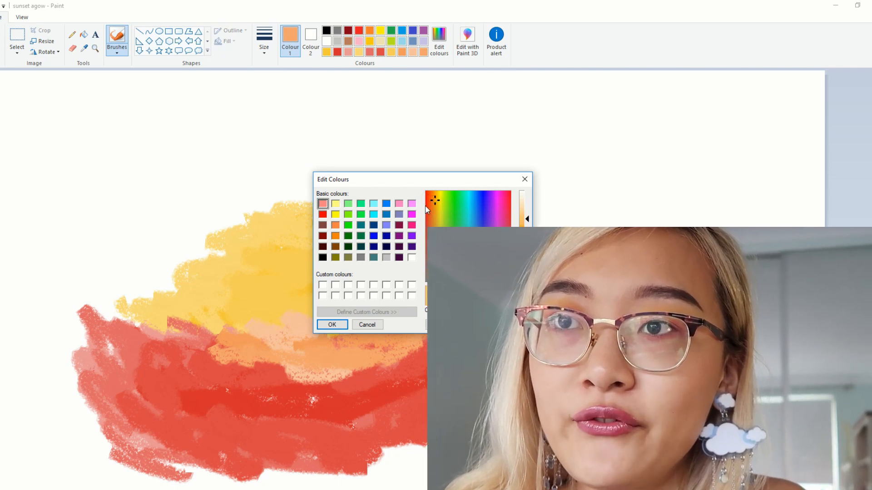
left_click(435, 198)
Mix a pale cream-orange (RGB 251, 223, 172) and paint it in the dip along the yellow area's upper edge
left_click(523, 207)
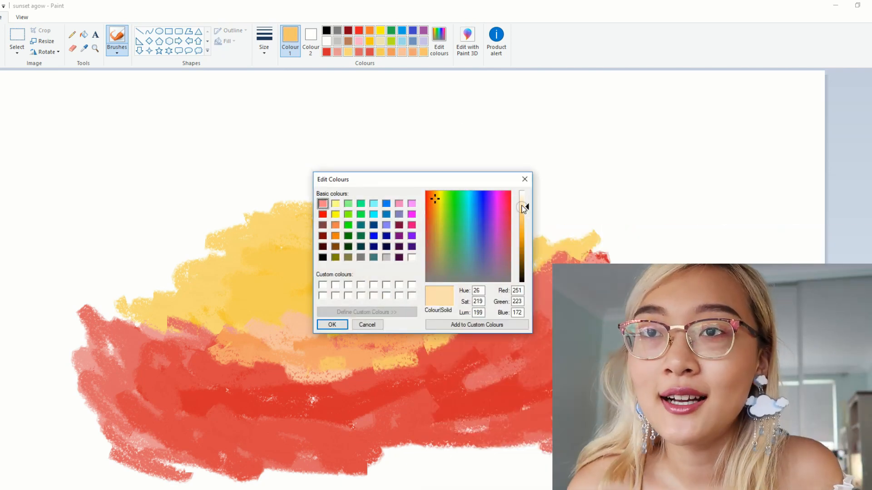
left_click(346, 330)
mouse_move(390, 223)
left_mouse_down()
mouse_move(450, 207)
mouse_move(375, 210)
mouse_move(356, 208)
left_mouse_up()
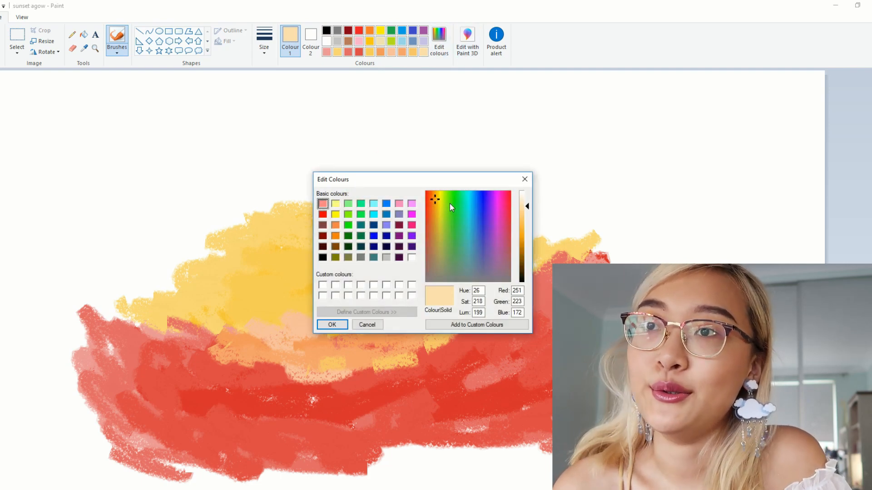
Mix a pale yellow (RGB 253, 255, 168) and paint it as a border around the yellow area's upper edge and left end
mouse_move(439, 197)
left_mouse_down()
mouse_move(418, 218)
mouse_move(474, 194)
mouse_move(513, 227)
left_mouse_up()
left_click(333, 325)
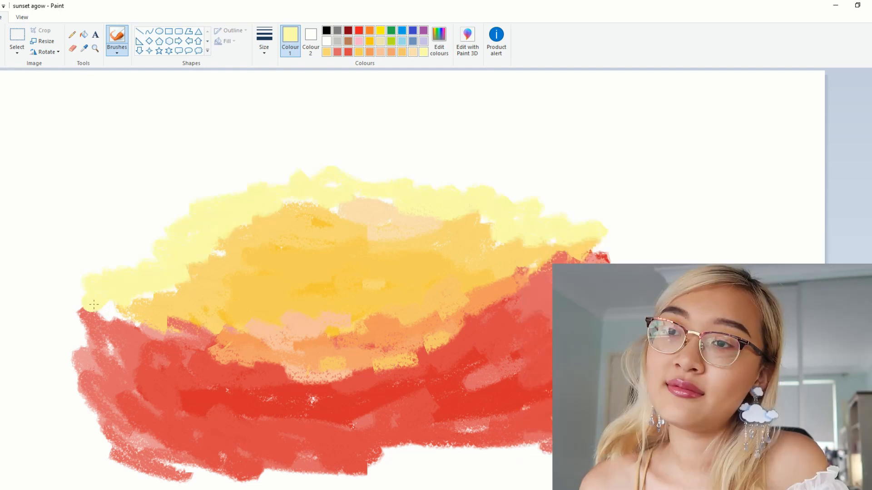
left_click_drag(104, 318, 75, 293)
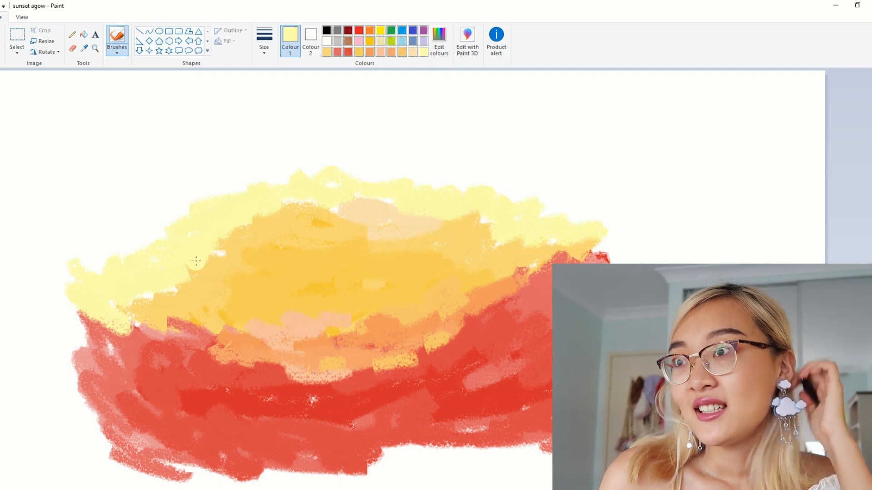
Compare with the lesson video, mix a dark purple and paint it as a broad arch across the sky above the yellow
key("alt+Tab")
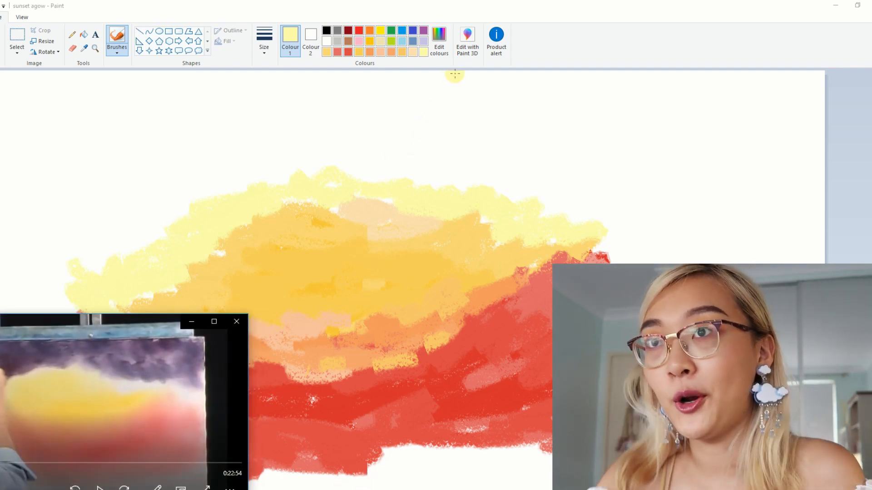
left_click(447, 47)
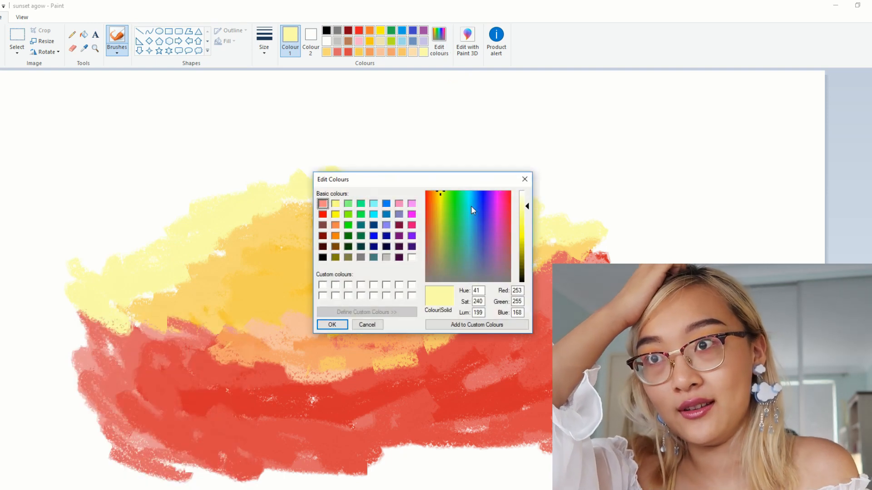
left_click_drag(475, 206, 484, 237)
left_click(522, 247)
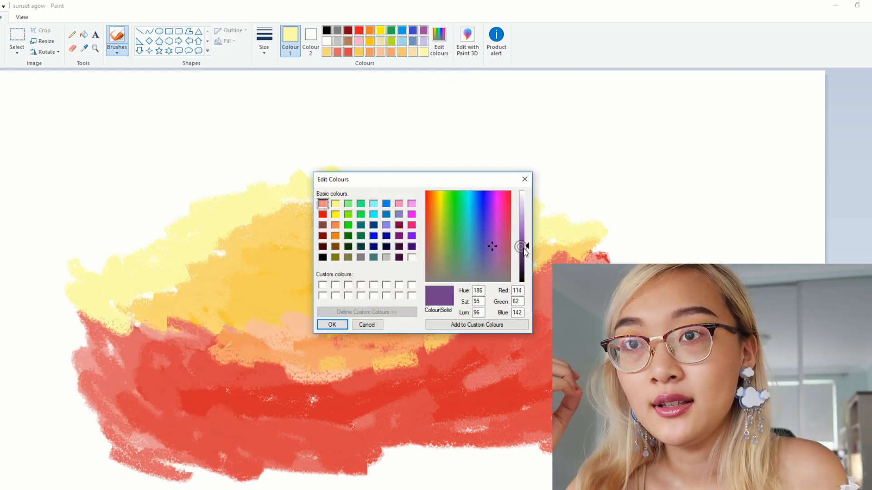
key("alt+Tab")
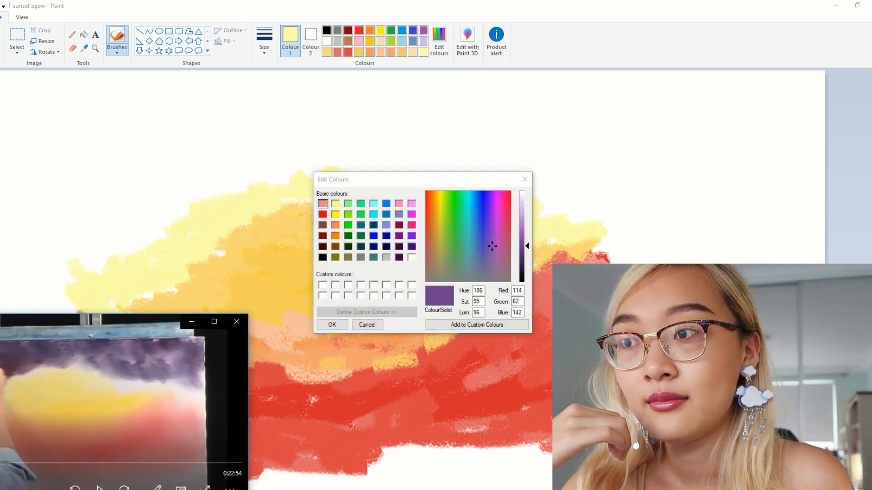
left_click(522, 255)
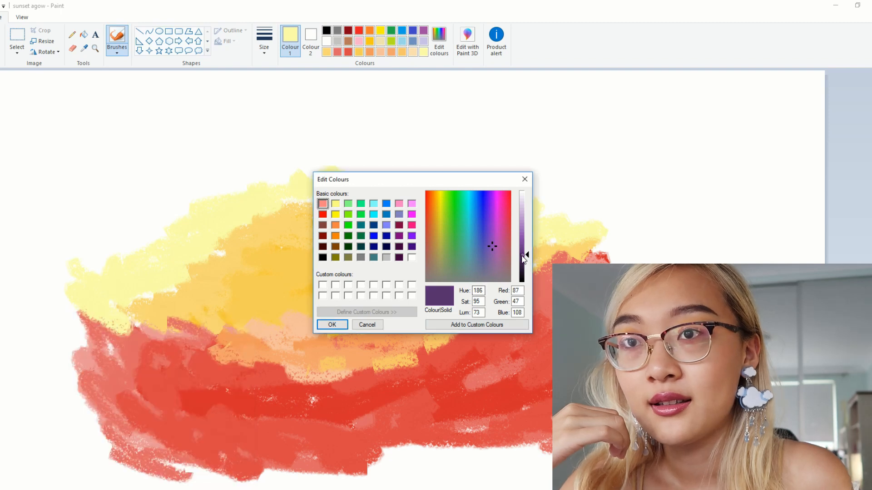
left_click(491, 250)
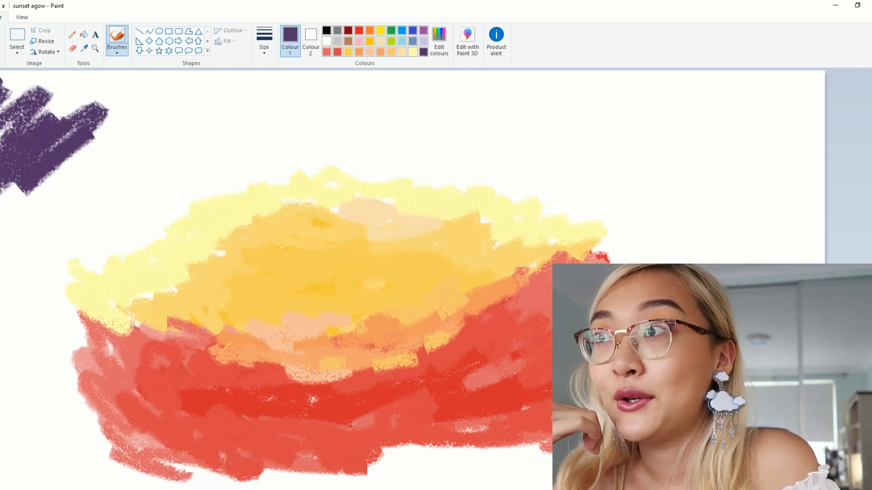
mouse_move(27, 73)
left_mouse_down()
mouse_move(165, 84)
mouse_move(23, 206)
mouse_move(1, 136)
mouse_move(52, 64)
mouse_move(136, 80)
mouse_move(171, 126)
mouse_move(123, 177)
mouse_move(344, 86)
mouse_move(400, 101)
mouse_move(149, 79)
mouse_move(45, 105)
mouse_move(4, 77)
left_mouse_up()
mouse_move(18, 189)
left_mouse_down()
mouse_move(7, 263)
mouse_move(227, 132)
mouse_move(500, 91)
mouse_move(674, 85)
mouse_move(719, 97)
mouse_move(795, 89)
mouse_move(812, 113)
mouse_move(752, 200)
mouse_move(817, 186)
mouse_move(645, 118)
mouse_move(591, 80)
mouse_move(706, 200)
mouse_move(500, 146)
mouse_move(492, 122)
mouse_move(427, 107)
mouse_move(269, 96)
mouse_move(349, 73)
mouse_move(403, 103)
left_mouse_up()
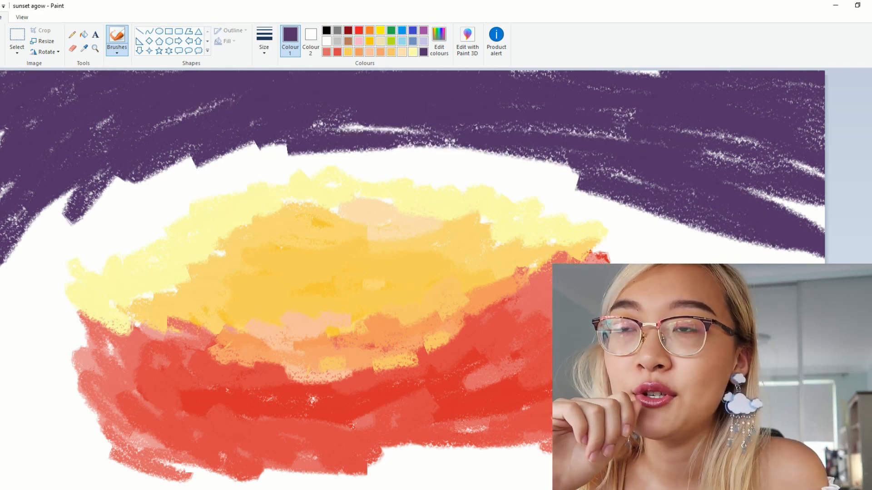
Skip ahead in the lesson video and paint a bright purple (RGB 159, 81, 206), then a medium purple, over the dark arch's lower part
key("alt+Tab")
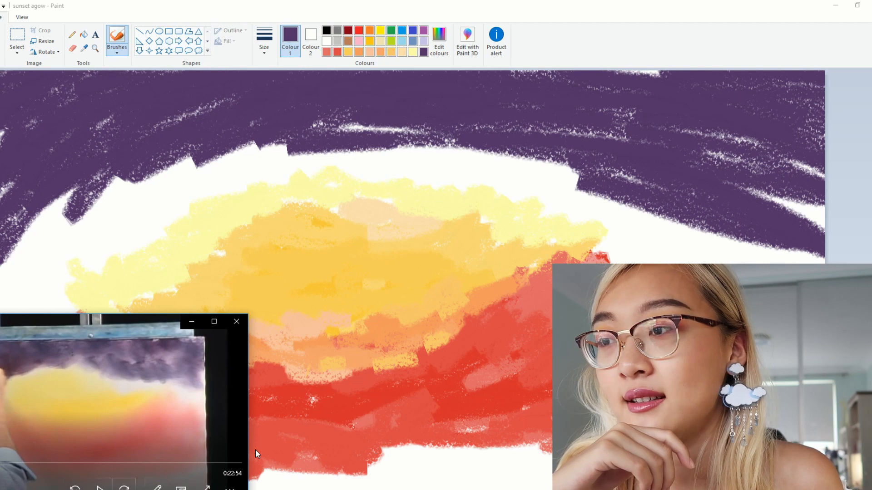
left_click(124, 487)
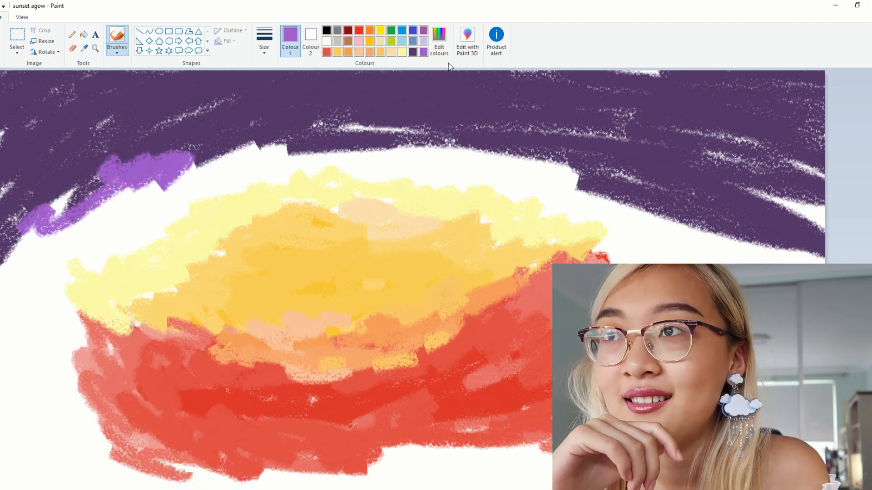
left_click(440, 45)
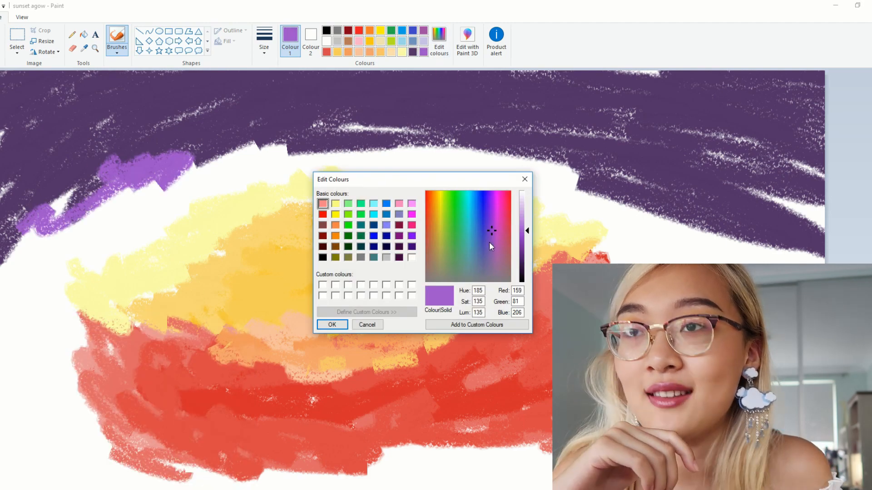
left_click(520, 244)
left_click(335, 324)
mouse_move(135, 156)
left_mouse_down()
mouse_move(21, 193)
mouse_move(7, 222)
mouse_move(4, 132)
left_mouse_up()
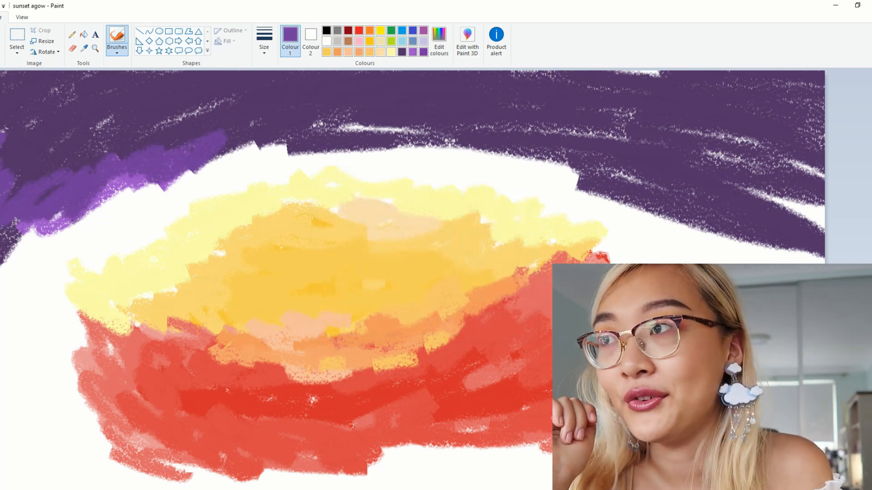
mouse_move(297, 127)
left_mouse_down()
mouse_move(213, 171)
mouse_move(354, 131)
mouse_move(481, 146)
mouse_move(284, 166)
mouse_move(575, 173)
mouse_move(572, 131)
mouse_move(658, 75)
mouse_move(683, 75)
left_mouse_up()
mouse_move(649, 218)
left_mouse_down()
mouse_move(747, 240)
mouse_move(609, 187)
mouse_move(522, 129)
mouse_move(456, 105)
left_mouse_up()
mouse_move(751, 218)
left_mouse_down()
mouse_move(797, 258)
mouse_move(813, 257)
mouse_move(845, 220)
mouse_move(790, 214)
mouse_move(782, 141)
left_mouse_up()
mouse_move(315, 110)
left_mouse_down()
mouse_move(78, 136)
mouse_move(121, 139)
left_mouse_up()
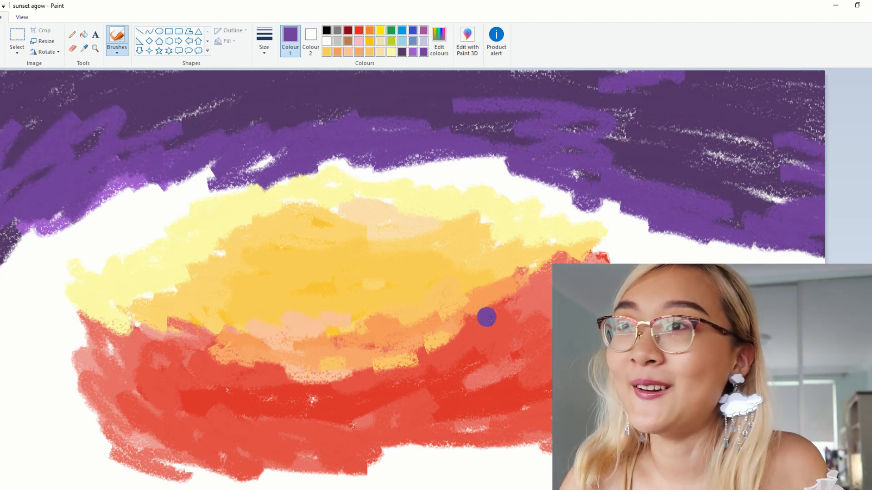
Mix a blue-violet (RGB 64, 46, 169) and paint a patch of it in the right half of the purple sky
key("alt+Tab")
left_click(439, 41)
left_click(484, 230)
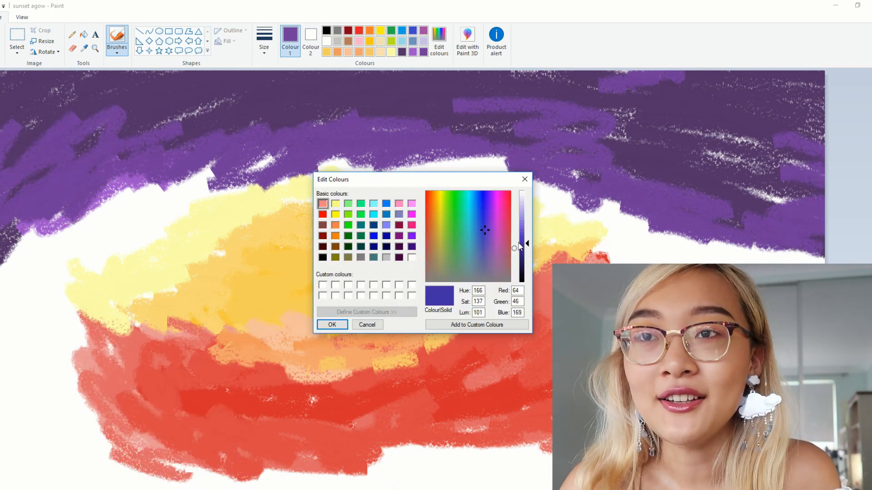
left_click(332, 325)
mouse_move(586, 141)
left_mouse_down()
mouse_move(632, 139)
mouse_move(635, 111)
left_mouse_up()
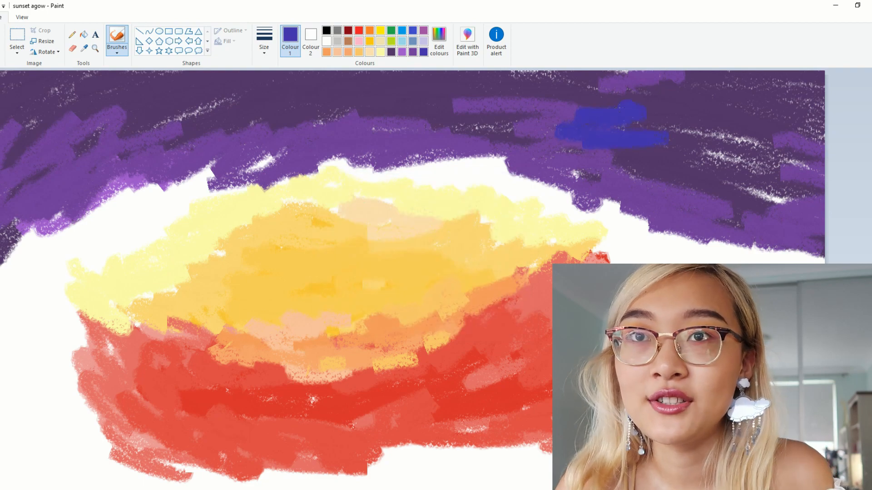
left_click_drag(651, 168, 662, 176)
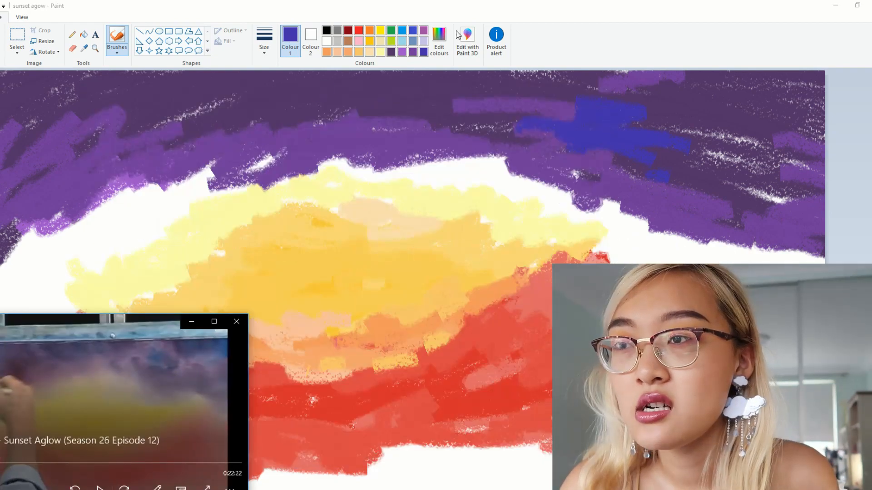
Mix a brighter blue and then a dark navy, and paint both over the upper right part of the purple sky
key("alt+Tab")
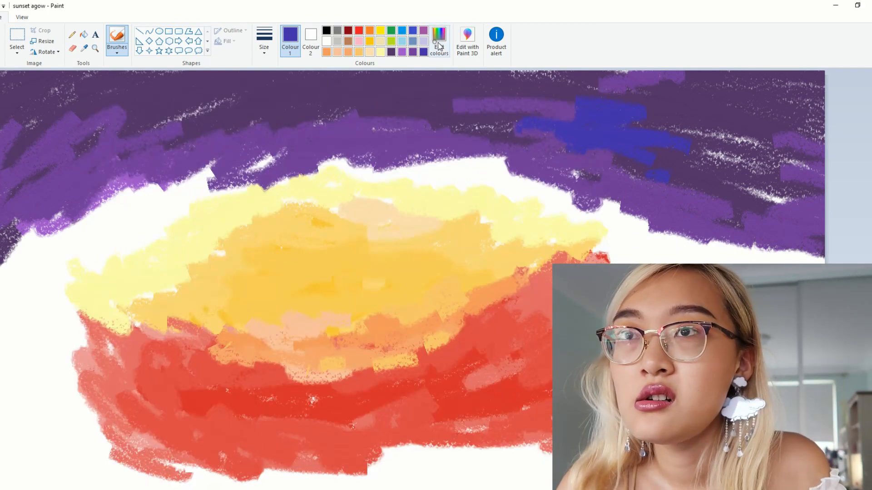
left_click(438, 44)
left_click_drag(479, 212, 482, 216)
left_click_drag(520, 242, 521, 229)
left_click(489, 207)
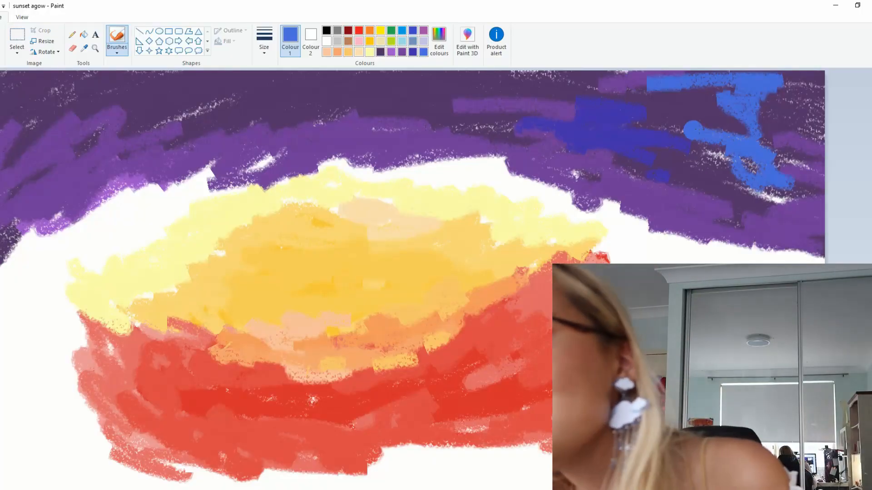
left_click(438, 41)
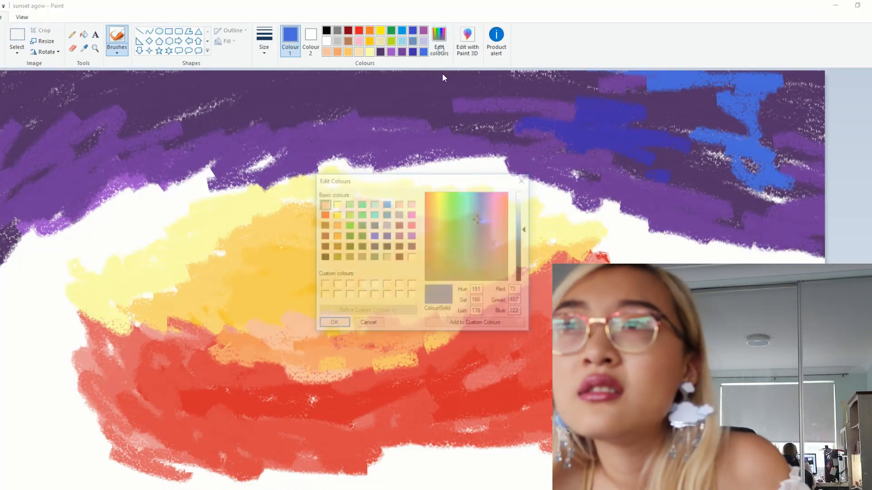
left_click_drag(525, 237, 527, 261)
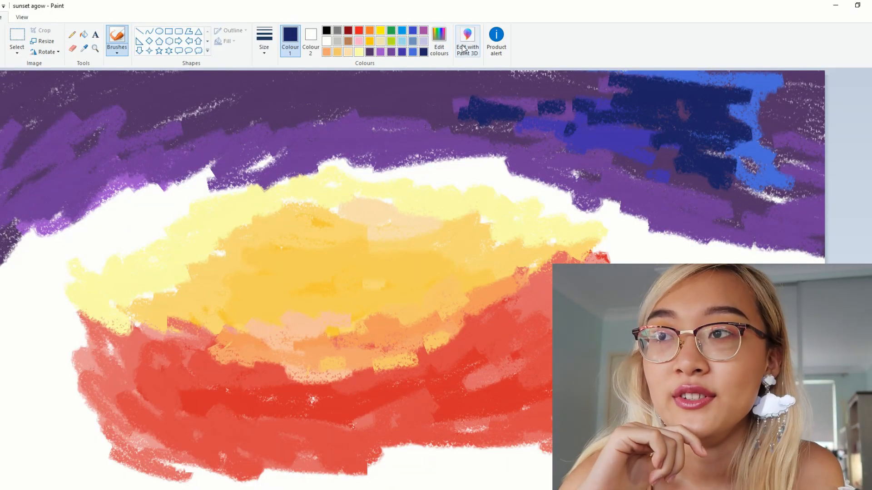
Mix a light lavender (RGB 179, 129, 245) and paint it over the white gap between the purple sky and the yellow edge
left_click(439, 46)
left_click(490, 208)
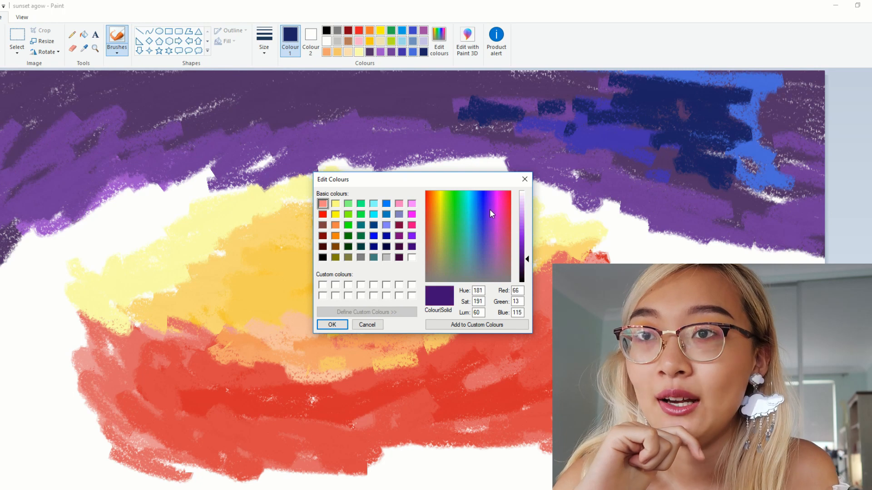
left_click(525, 213)
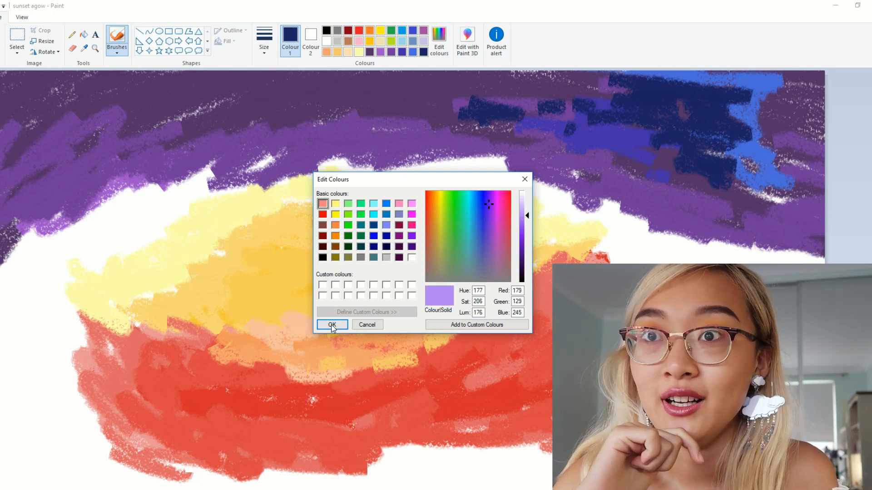
left_click(332, 324)
left_click_drag(167, 204, 45, 289)
mouse_move(255, 156)
left_mouse_down()
mouse_move(481, 176)
mouse_move(507, 163)
mouse_move(473, 189)
mouse_move(540, 186)
mouse_move(582, 200)
mouse_move(533, 204)
mouse_move(617, 211)
mouse_move(626, 240)
left_mouse_up()
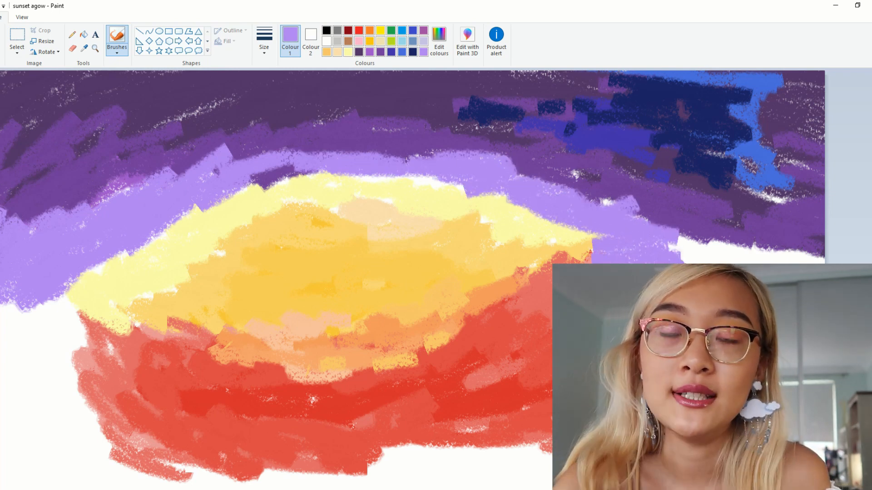
left_click(458, 52)
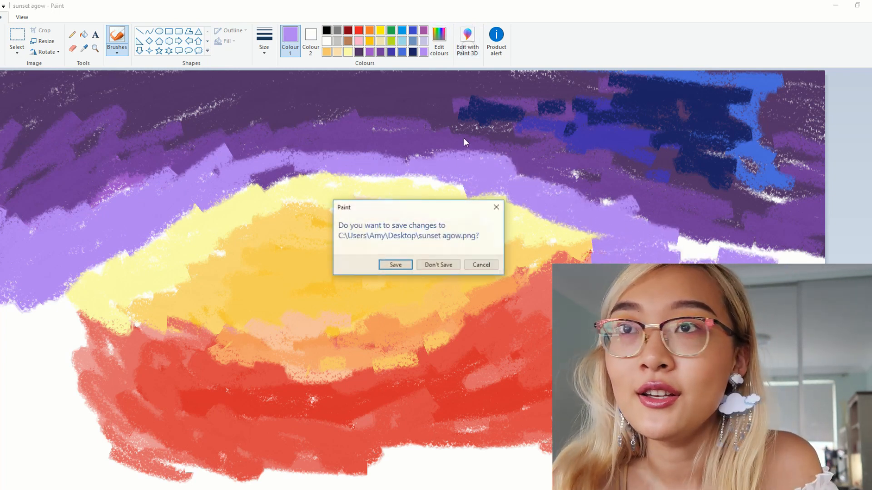
Dismiss the save prompt, mix a vivid violet (RGB 138, 72, 227) and paint it along the lavender band's upper edge
left_click(495, 205)
left_click(440, 45)
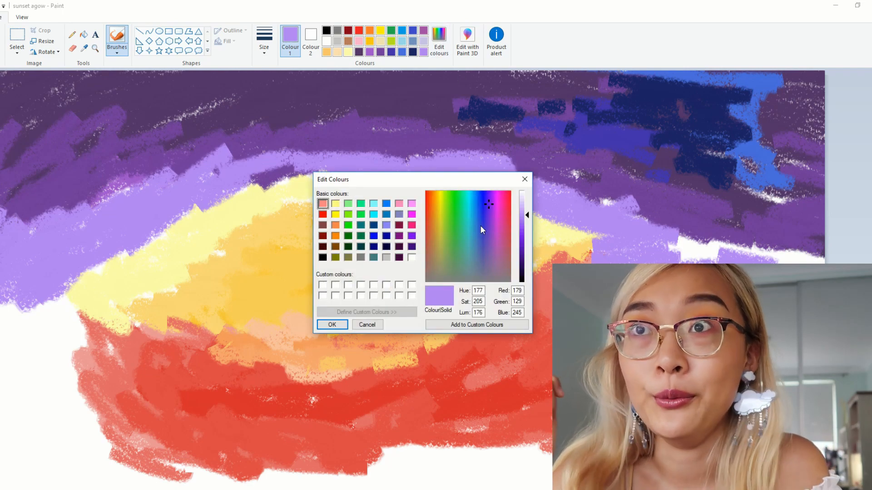
left_click(521, 229)
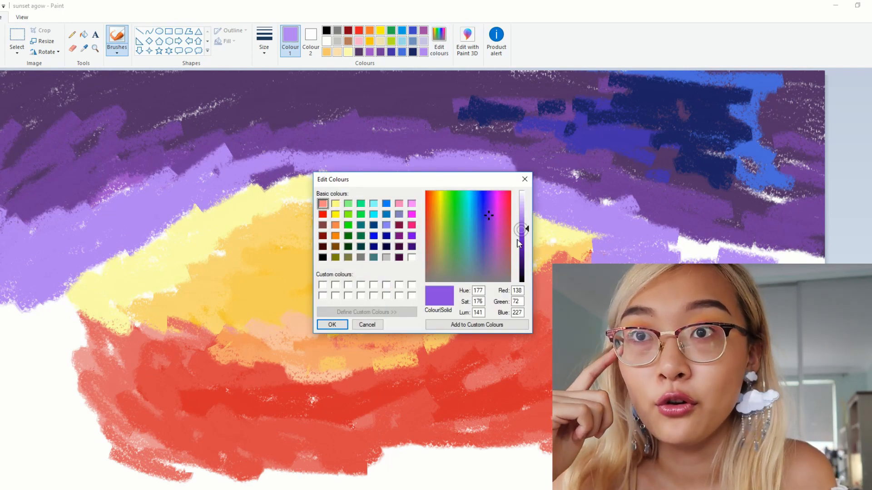
left_click(332, 325)
mouse_move(241, 147)
left_mouse_down()
mouse_move(200, 173)
mouse_move(142, 182)
mouse_move(34, 229)
mouse_move(4, 223)
left_mouse_up()
mouse_move(504, 172)
left_mouse_down()
mouse_move(463, 154)
mouse_move(391, 144)
left_mouse_up()
mouse_move(570, 178)
left_mouse_down()
mouse_move(610, 217)
mouse_move(610, 194)
mouse_move(652, 236)
mouse_move(647, 256)
left_mouse_up()
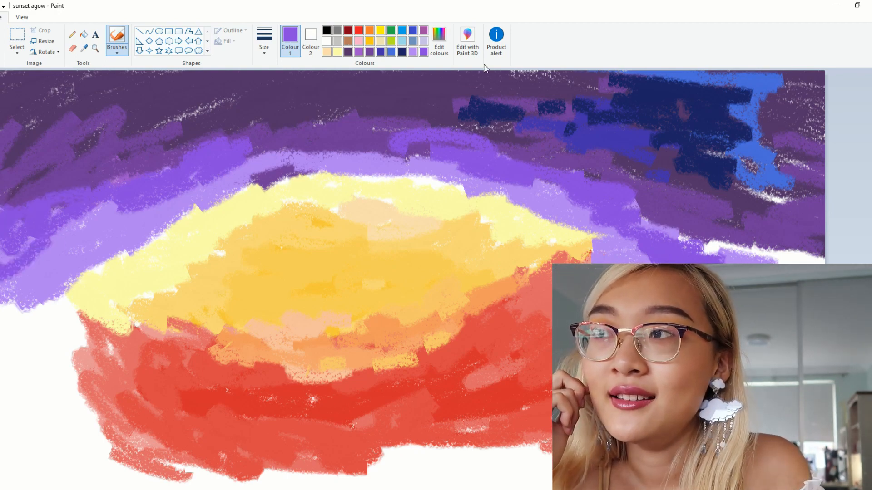
Mix a deep blue-violet and dab a few patches of it over the left part of the purple sky
left_click(439, 43)
left_click(486, 232)
left_click(525, 246)
left_click(332, 324)
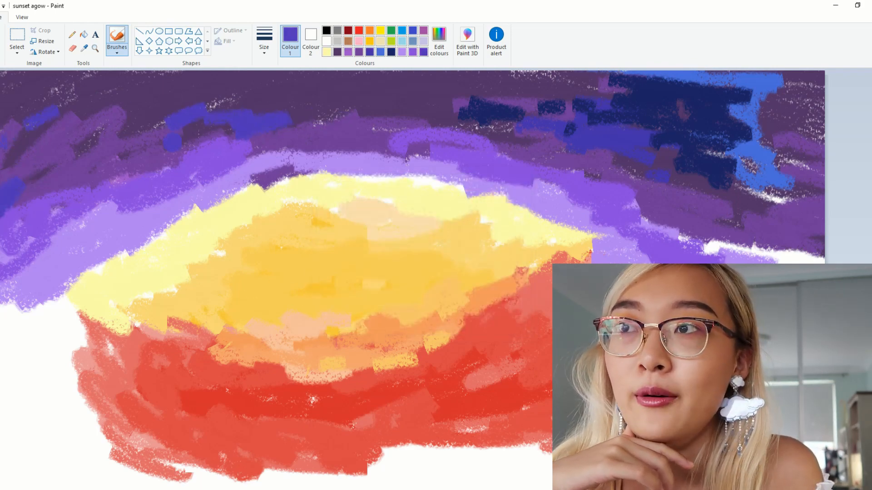
Mix a muted dark violet and paint it over the blue-violet patches and across the middle of the purple sky
left_click(447, 55)
left_click(488, 243)
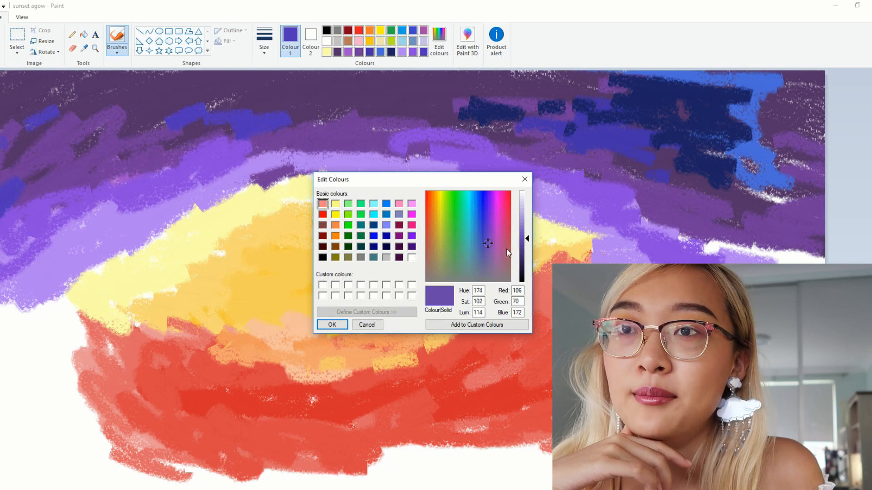
left_click(521, 247)
left_click(332, 325)
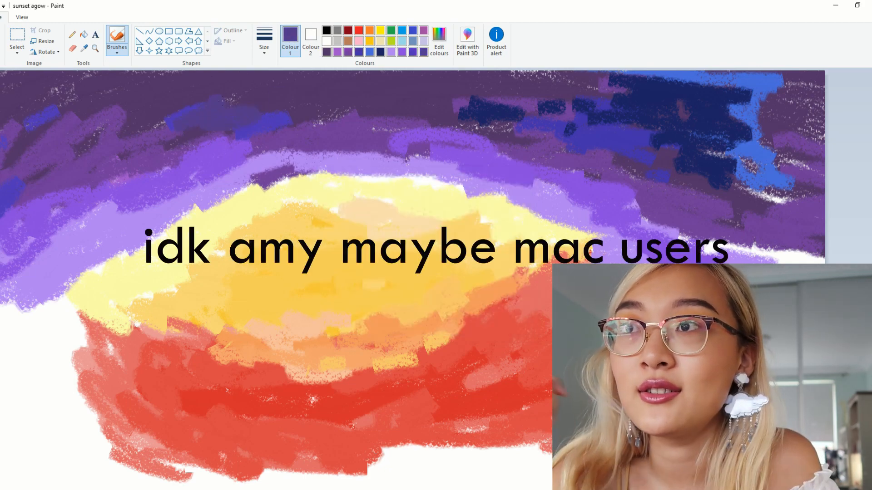
mouse_move(400, 134)
left_mouse_down()
mouse_move(502, 168)
mouse_move(454, 136)
mouse_move(522, 107)
mouse_move(590, 108)
left_mouse_up()
Try dark violet strokes over the right end of the yellow edge and undo them
mouse_move(689, 240)
left_mouse_down()
mouse_move(590, 222)
mouse_move(591, 248)
mouse_move(532, 213)
left_mouse_up()
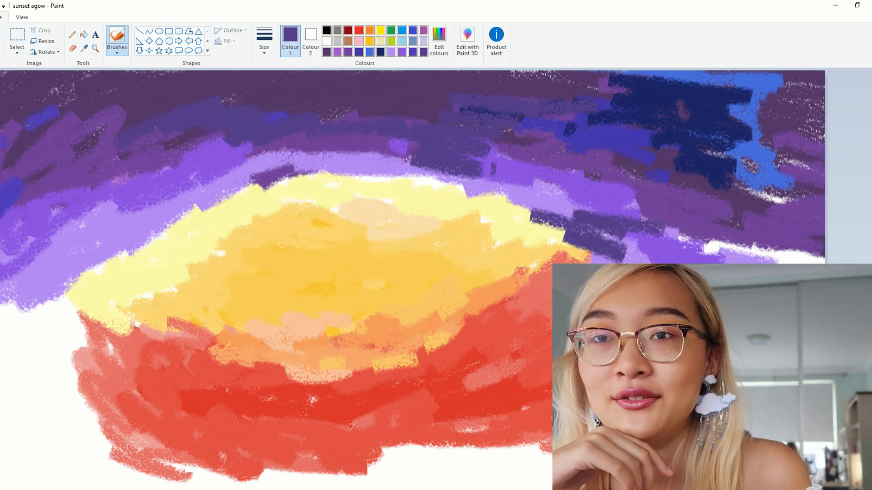
key("ctrl+z")
key("ctrl+z")
key("ctrl+z")
key("ctrl+z")
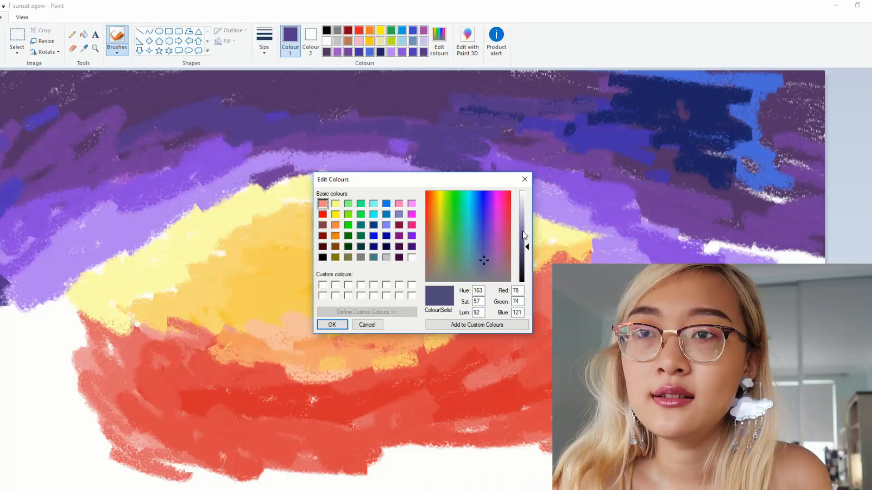
Mix a greyish violet (RGB 136, 119, 170) and paint it over the lower left end of the lavender band
left_click_drag(524, 235, 516, 223)
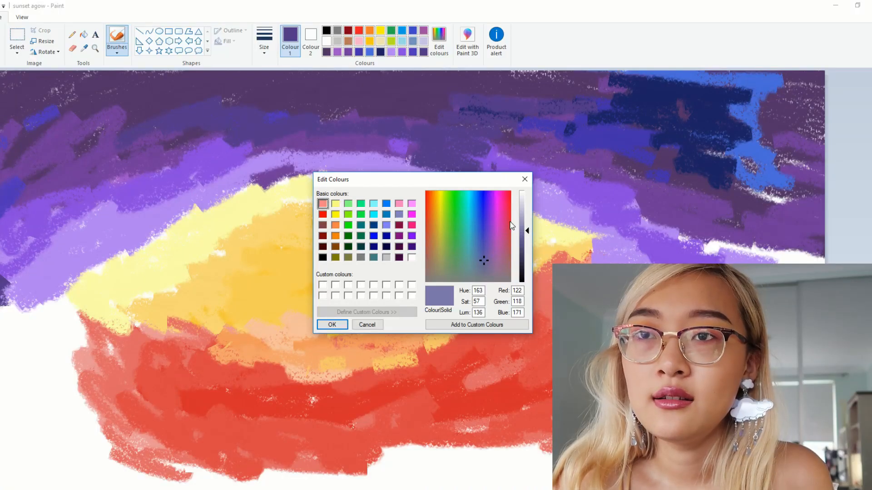
left_click(344, 324)
mouse_move(70, 316)
left_mouse_down()
mouse_move(8, 348)
mouse_move(44, 338)
mouse_move(14, 295)
mouse_move(73, 309)
mouse_move(84, 279)
left_mouse_up()
left_click_drag(21, 308, 139, 230)
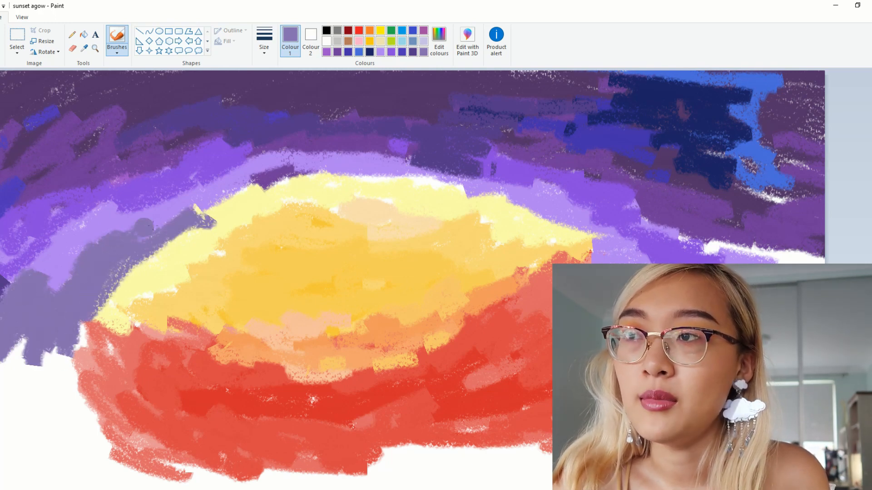
Mix a pale grey-lavender (RGB 185, 175, 205) and paint it beside the yellow arch's left and right edges
left_click(439, 54)
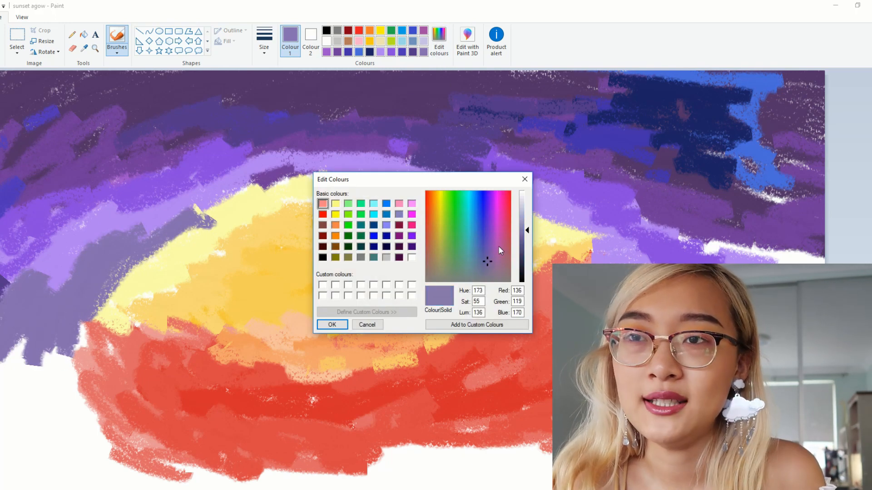
left_click(524, 219)
left_click(332, 325)
mouse_move(166, 250)
left_mouse_down()
mouse_move(229, 197)
mouse_move(95, 270)
left_mouse_up()
mouse_move(149, 249)
left_mouse_down()
mouse_move(104, 270)
mouse_move(68, 296)
mouse_move(59, 261)
left_mouse_up()
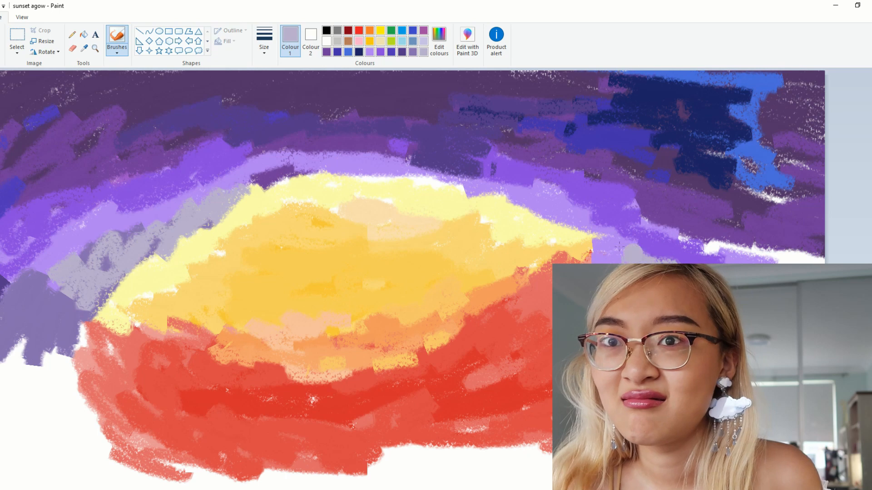
left_click_drag(619, 247, 596, 260)
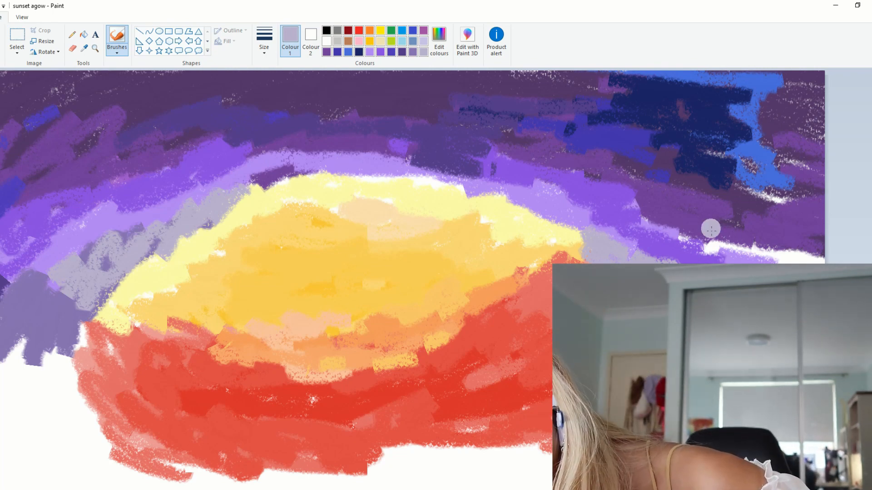
left_click_drag(710, 229, 702, 235)
Mix a darker grey-violet and paint it over the white gap at the right and the lavender band's upper left
left_click(439, 41)
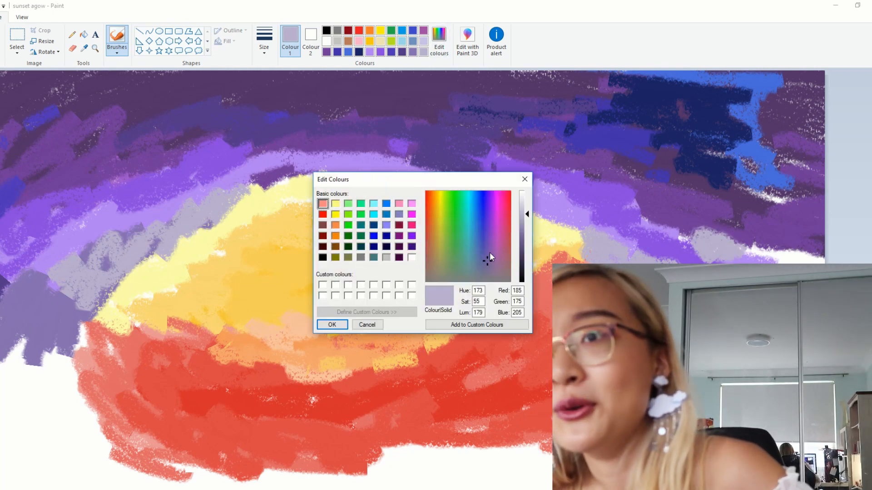
left_click(523, 226)
left_click(332, 325)
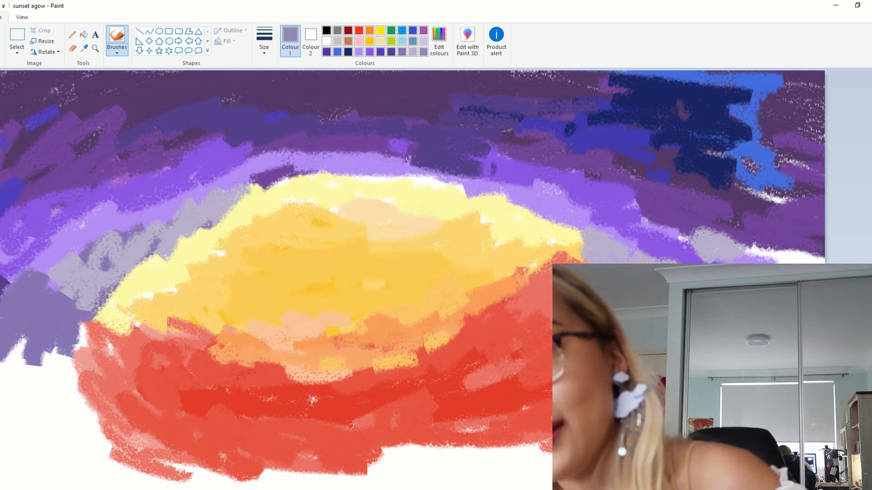
left_click_drag(676, 229, 656, 247)
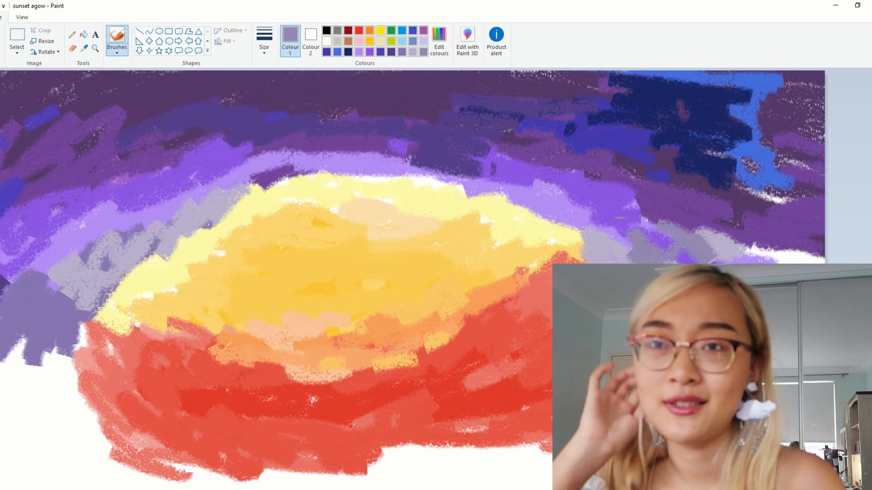
mouse_move(770, 236)
left_mouse_down()
mouse_move(801, 255)
mouse_move(812, 248)
left_mouse_up()
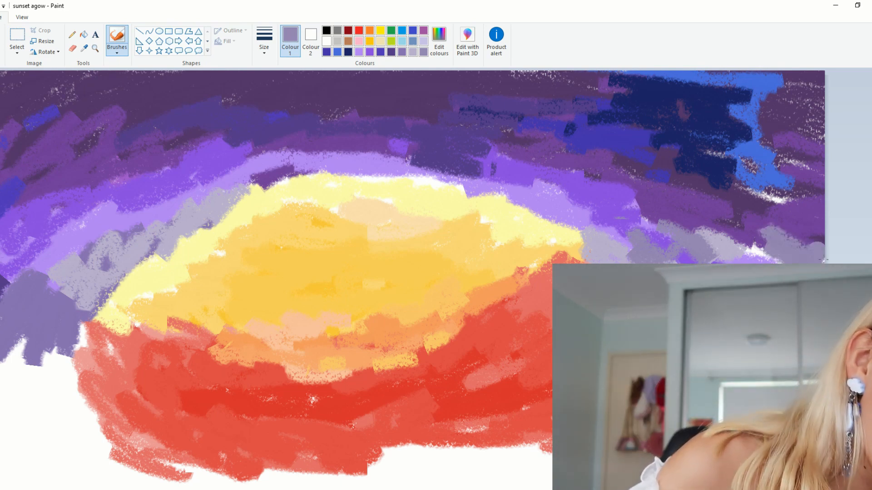
left_click_drag(293, 168, 150, 230)
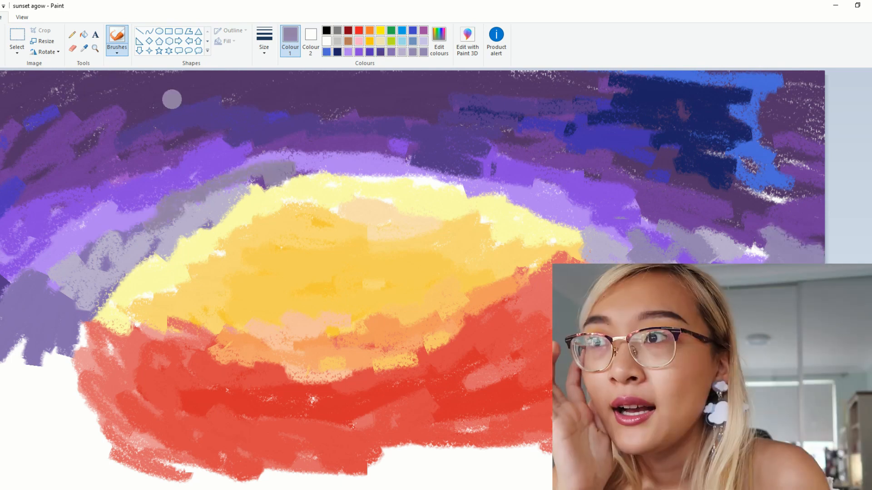
Mix a soft blue-violet (RGB 124, 116, 201) and hatch it over the lavender areas with a thinner brush size
left_click(117, 52)
left_click(238, 48)
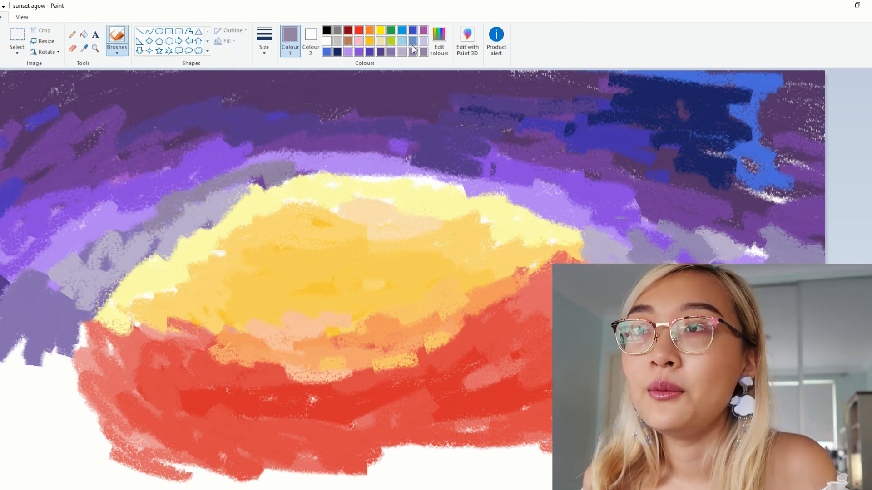
left_click(439, 41)
left_click(484, 242)
left_click_drag(523, 230, 523, 226)
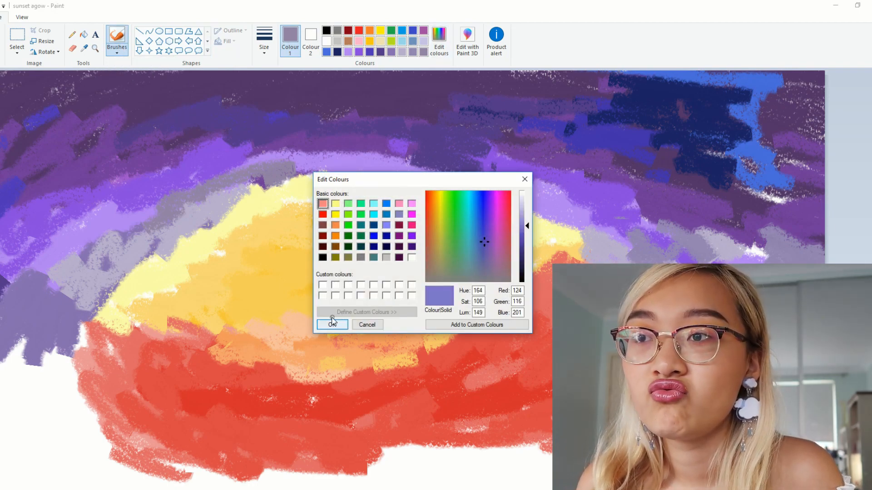
left_click(335, 323)
left_click(265, 47)
left_click(267, 75)
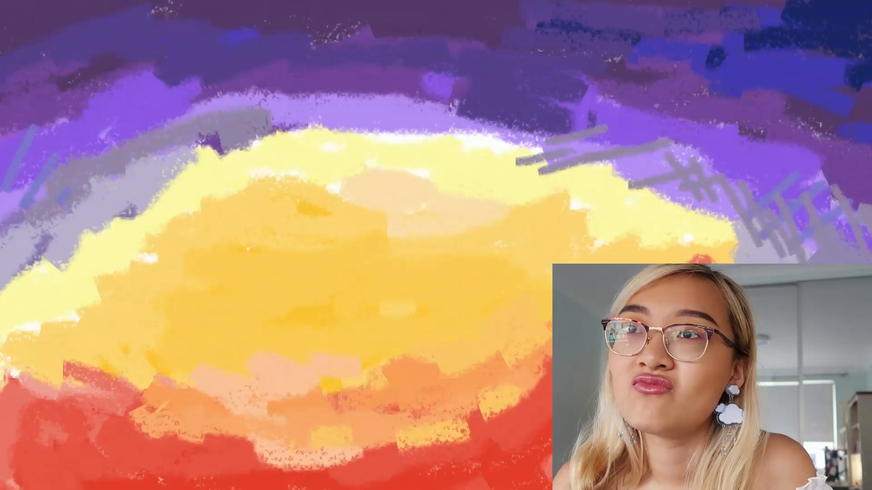
Mix a pale yellow and hatch short diagonal strokes along the left boundary between the yellow arch and the lavender
left_click(439, 41)
left_click(553, 241)
left_click_drag(503, 171, 510, 171)
left_click_drag(645, 214, 641, 179)
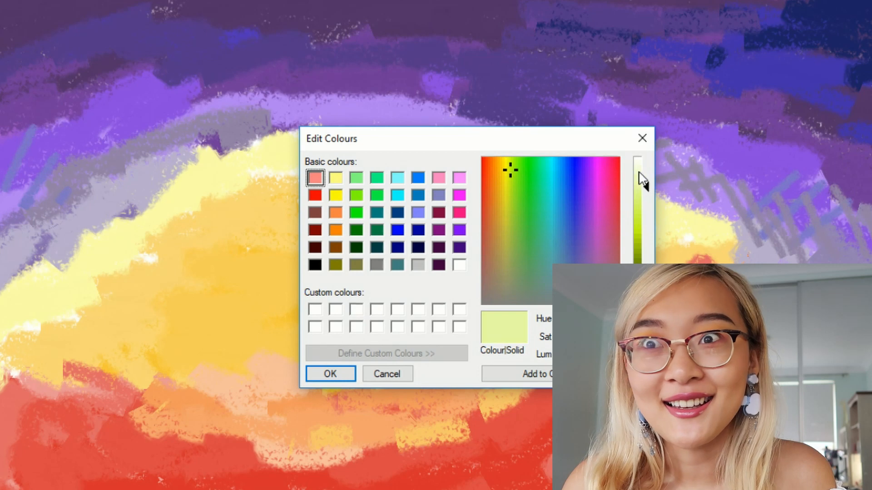
left_click(329, 373)
mouse_move(73, 232)
left_mouse_down()
mouse_move(50, 254)
mouse_move(22, 254)
left_mouse_up()
left_click_drag(138, 186, 93, 225)
left_click_drag(144, 199, 107, 226)
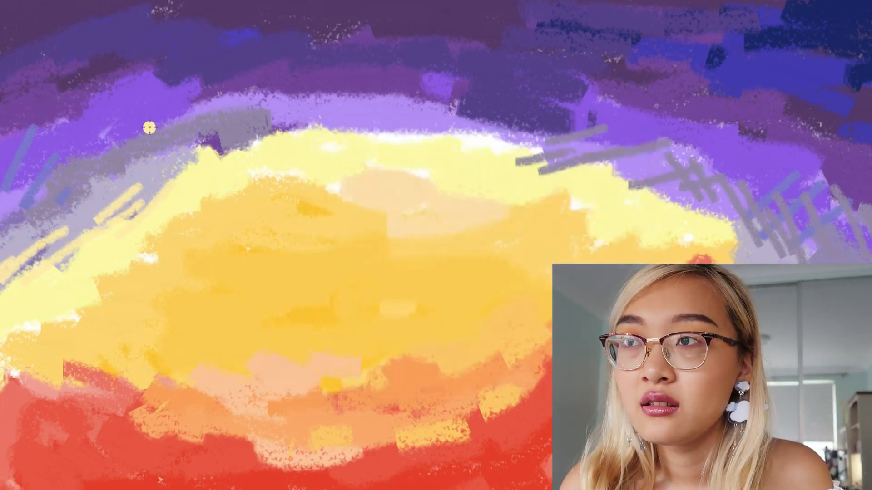
left_click_drag(149, 155, 143, 191)
left_click_drag(173, 144, 149, 180)
left_click_drag(196, 132, 167, 173)
left_click_drag(215, 131, 188, 161)
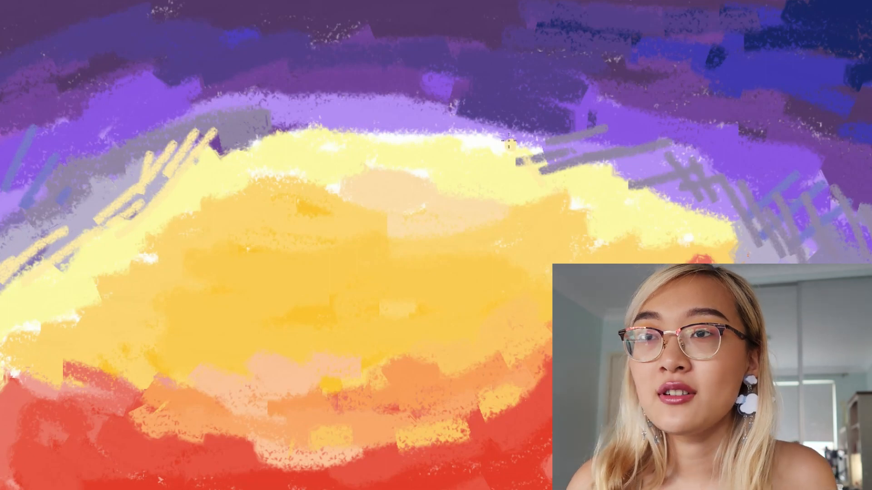
Hatch pale yellow strokes across the boundary along the top and right of the yellow arch
left_click_drag(508, 129, 546, 171)
left_click_drag(543, 133, 567, 160)
mouse_move(406, 124)
left_mouse_down()
mouse_move(470, 157)
mouse_move(474, 147)
left_mouse_up()
left_click_drag(456, 112, 513, 147)
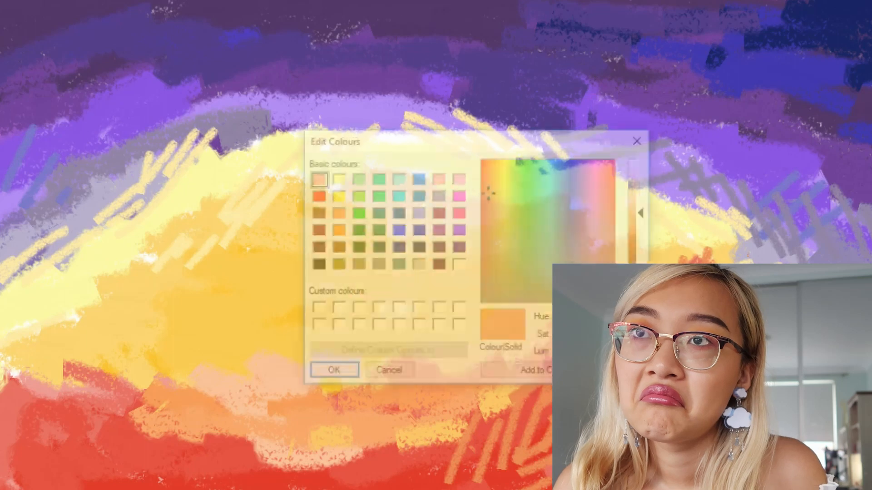
Mix a strong orange (RGB 222, 94, 31) and hatch it across the boundary between the orange and red areas
left_click(641, 234)
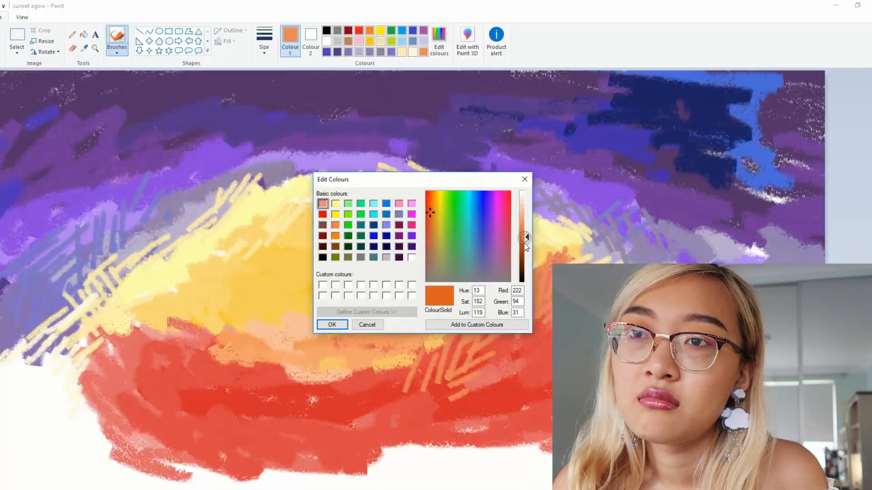
left_click(332, 324)
left_click_drag(486, 325, 435, 359)
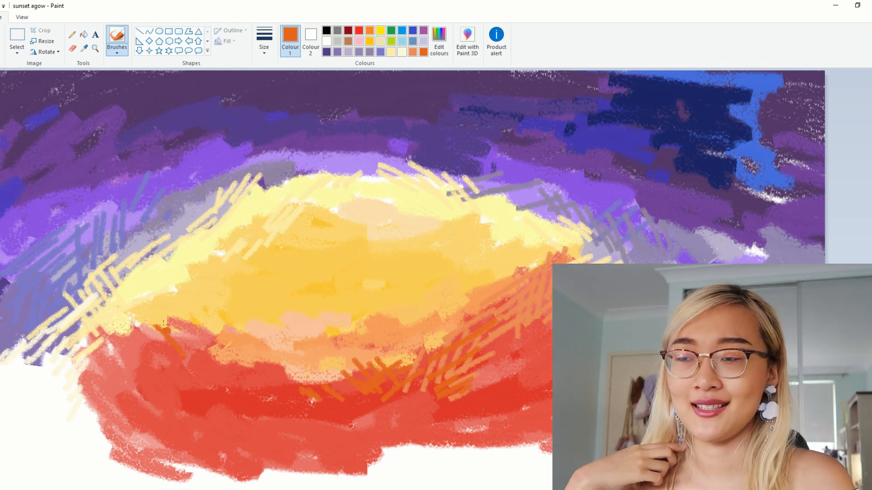
left_click_drag(224, 331, 249, 352)
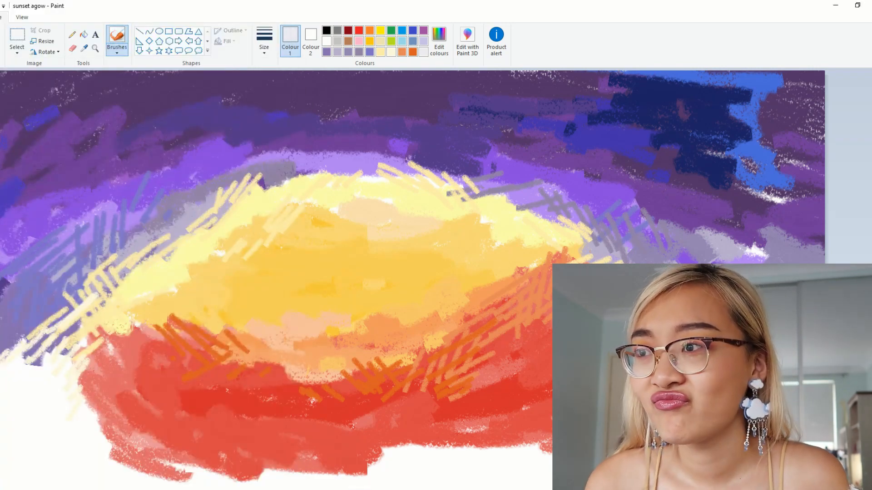
Paint three puffy near-white clouds up the left side of the purple sky, pausing the lesson video to compare
mouse_move(4, 246)
left_mouse_down()
mouse_move(50, 264)
mouse_move(28, 284)
mouse_move(10, 283)
left_mouse_up()
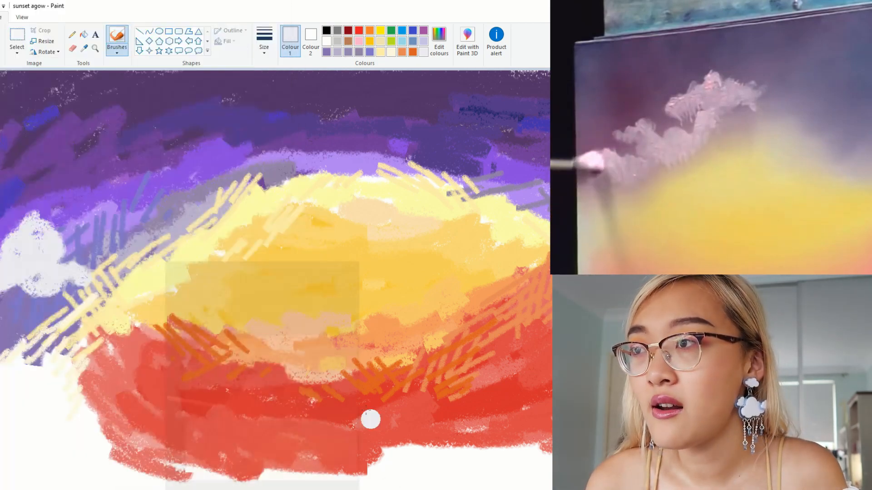
mouse_move(126, 198)
left_mouse_down()
mouse_move(89, 202)
mouse_move(74, 219)
mouse_move(142, 213)
mouse_move(151, 223)
mouse_move(152, 211)
mouse_move(121, 205)
left_mouse_up()
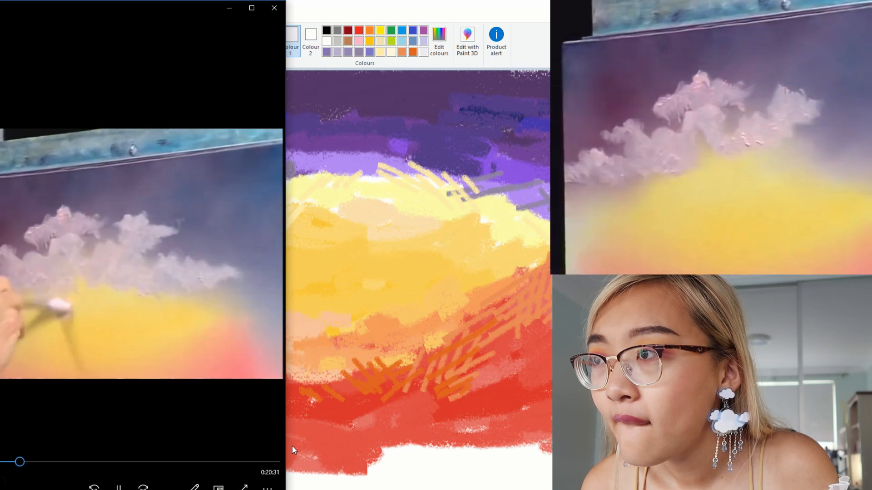
key("space")
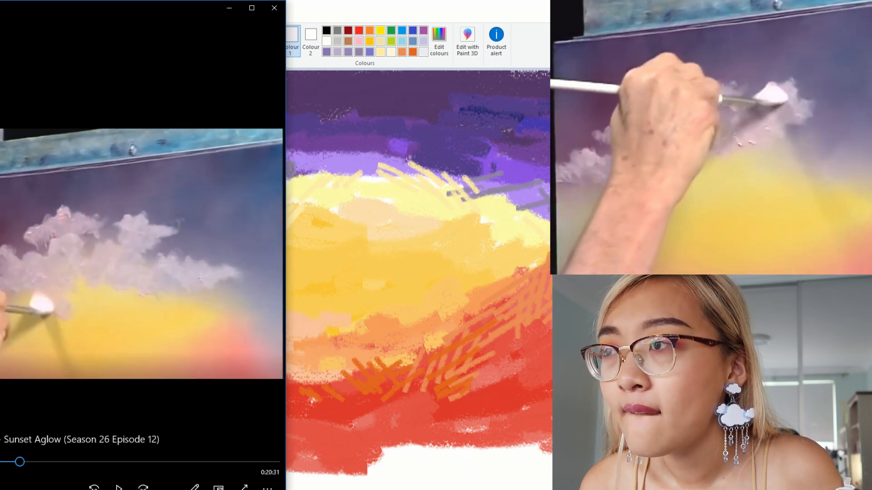
left_click(455, 466)
mouse_move(228, 129)
left_mouse_down()
mouse_move(200, 171)
mouse_move(184, 164)
mouse_move(187, 180)
mouse_move(227, 163)
mouse_move(229, 138)
mouse_move(244, 158)
mouse_move(276, 171)
left_mouse_up()
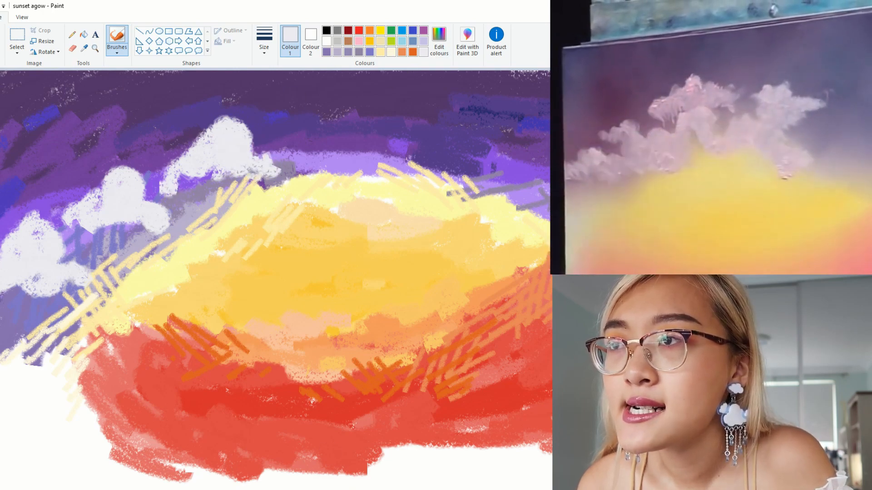
key("alt+Tab")
key("alt+Tab")
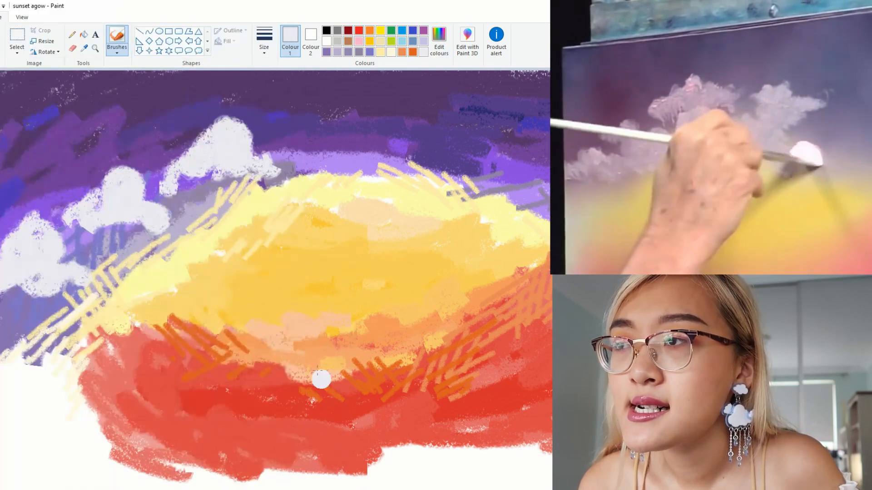
Mix a greyer lavender and paint a cloud below the white clouds, over the arch's left yellow edge
left_click(438, 39)
left_click(526, 224)
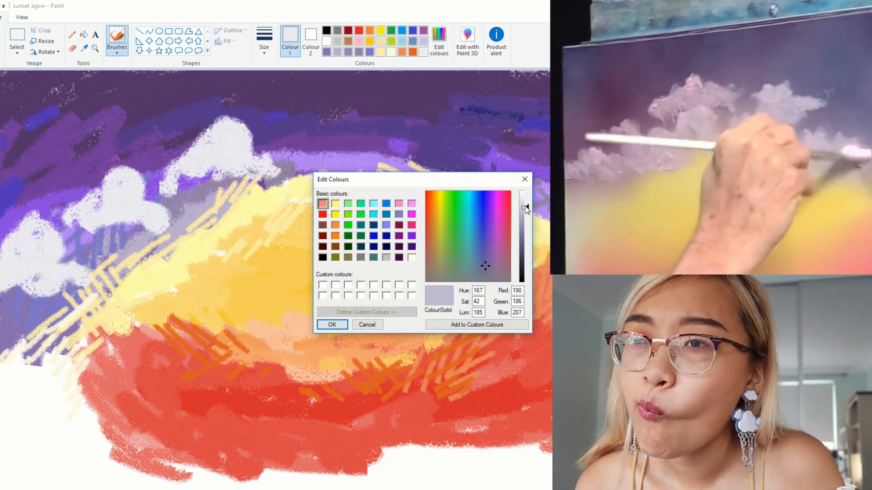
left_click(332, 324)
mouse_move(174, 246)
left_mouse_down()
mouse_move(153, 234)
mouse_move(116, 255)
mouse_move(221, 254)
mouse_move(219, 232)
mouse_move(200, 252)
mouse_move(248, 246)
left_mouse_up()
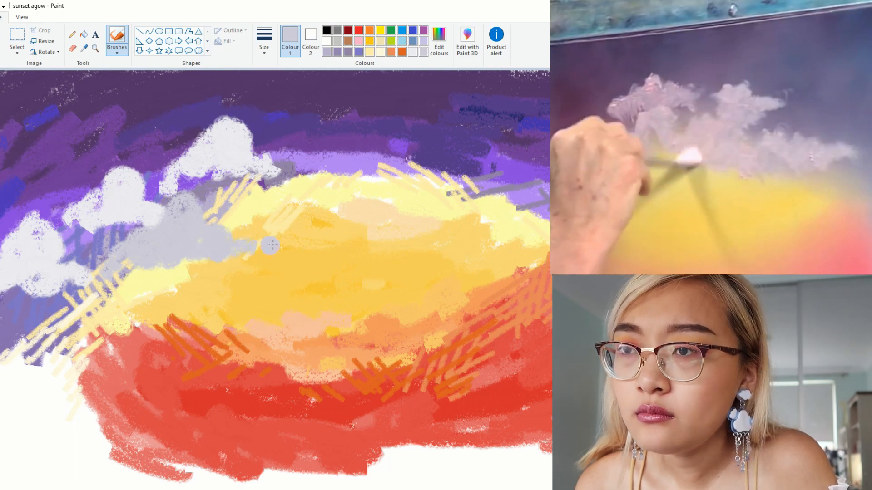
Mix a pinker lavender and shade the lower parts of the two upper white clouds
left_click(465, 51)
left_click(497, 207)
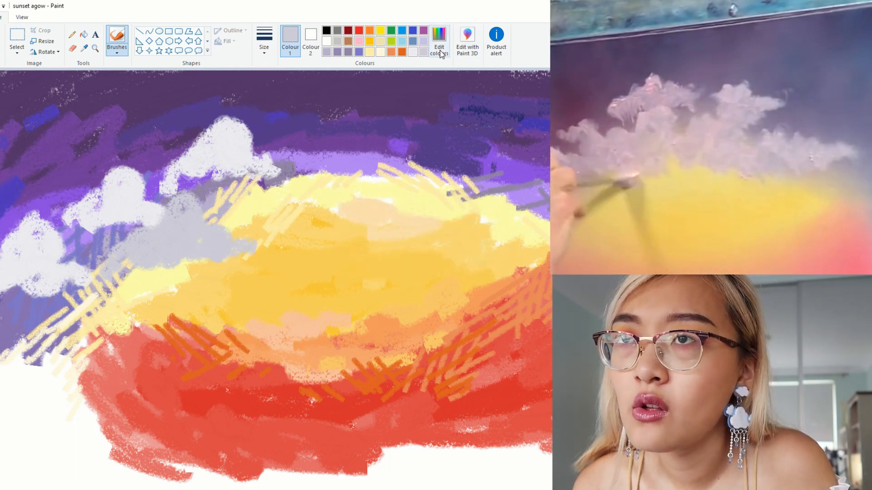
left_click(439, 43)
left_click(521, 212)
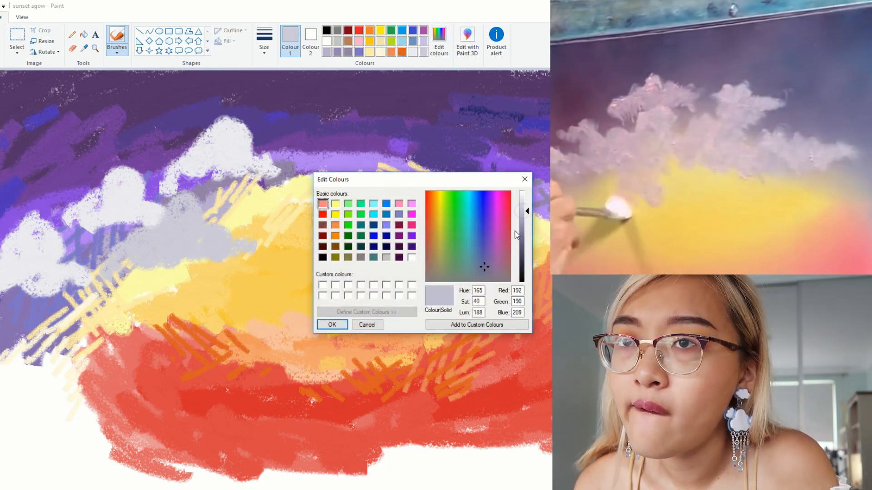
left_click(492, 253)
left_click(332, 324)
mouse_move(223, 148)
left_mouse_down()
mouse_move(191, 182)
mouse_move(154, 198)
left_mouse_up()
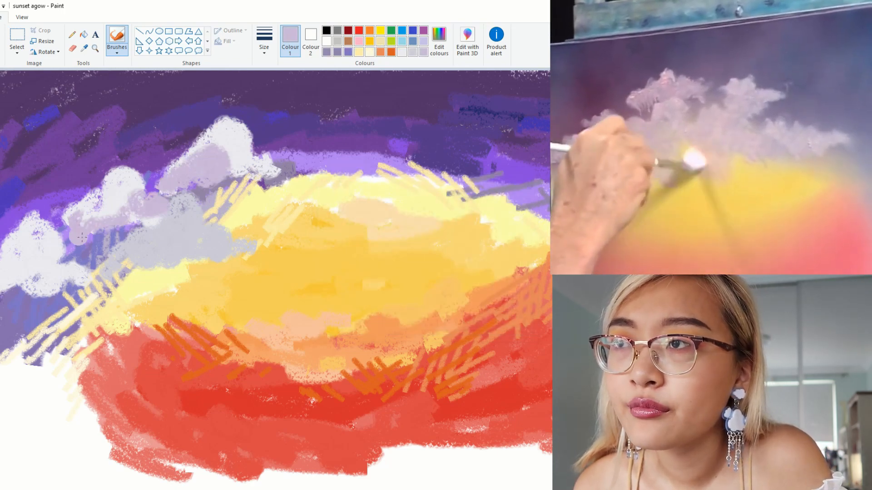
Paint a large lavender cloud bank over the top of the yellow arch, checking its shape against the paused lesson video
key("alt+Tab")
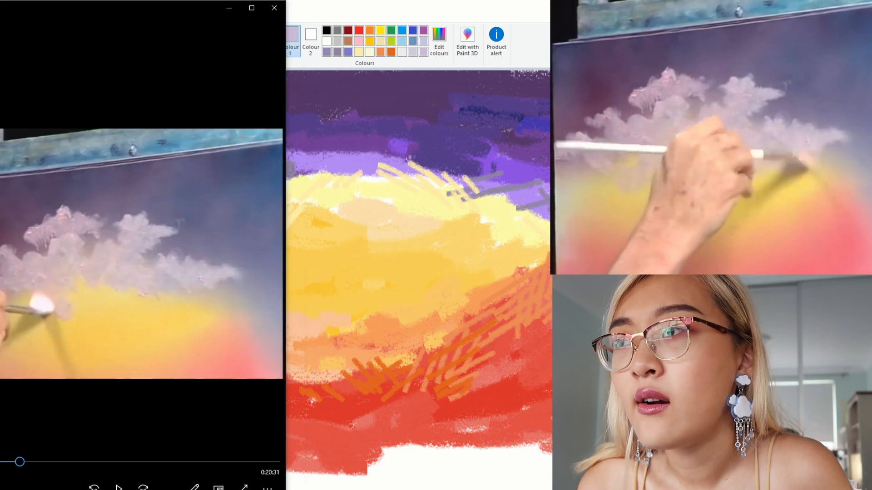
key("alt+Tab")
mouse_move(318, 218)
left_mouse_down()
mouse_move(315, 197)
mouse_move(290, 232)
mouse_move(257, 218)
left_mouse_up()
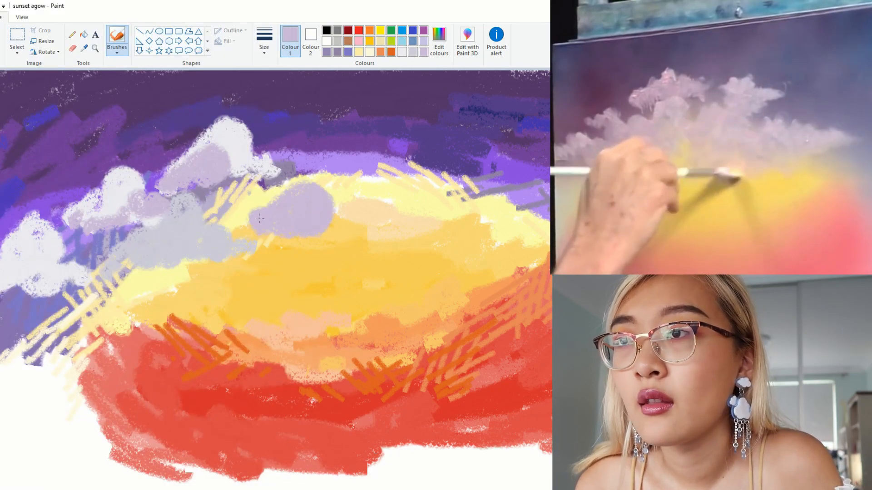
mouse_move(322, 165)
left_mouse_down()
mouse_move(359, 132)
mouse_move(300, 145)
mouse_move(286, 181)
left_mouse_up()
key("alt+Tab")
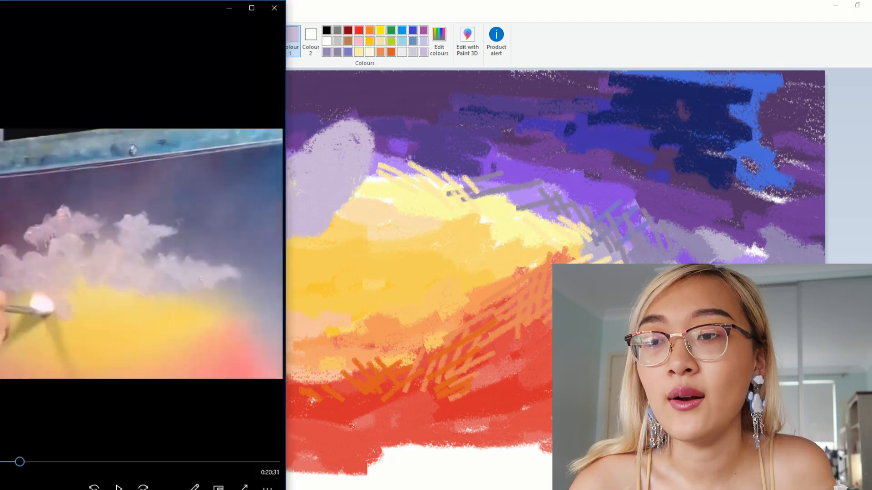
key("alt+Tab")
left_click_drag(384, 170, 365, 163)
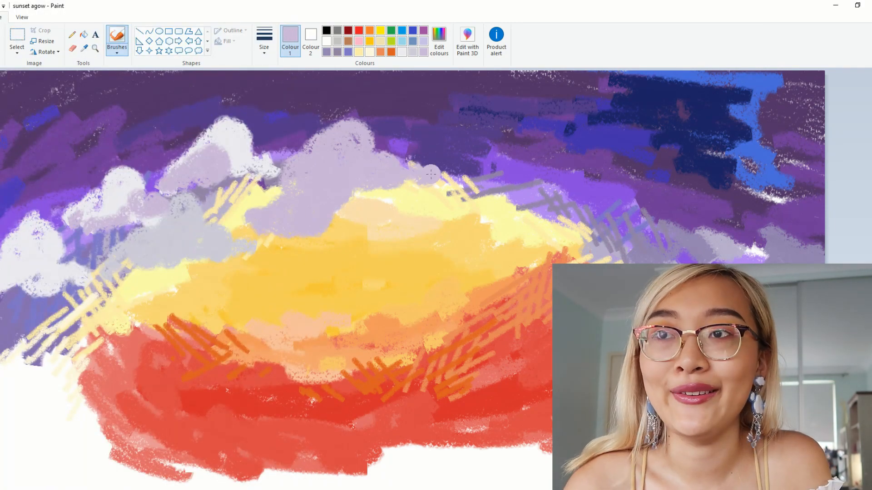
mouse_move(351, 209)
left_mouse_down()
mouse_move(438, 208)
mouse_move(480, 171)
left_mouse_up()
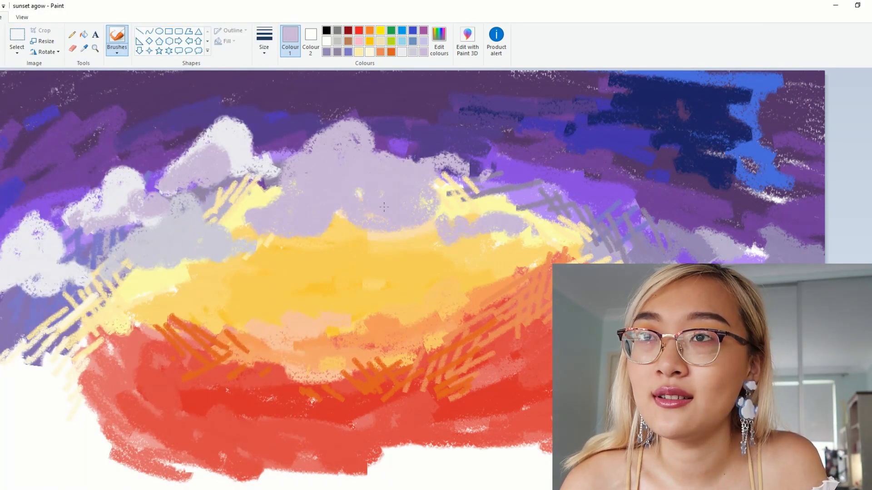
key("alt+Tab")
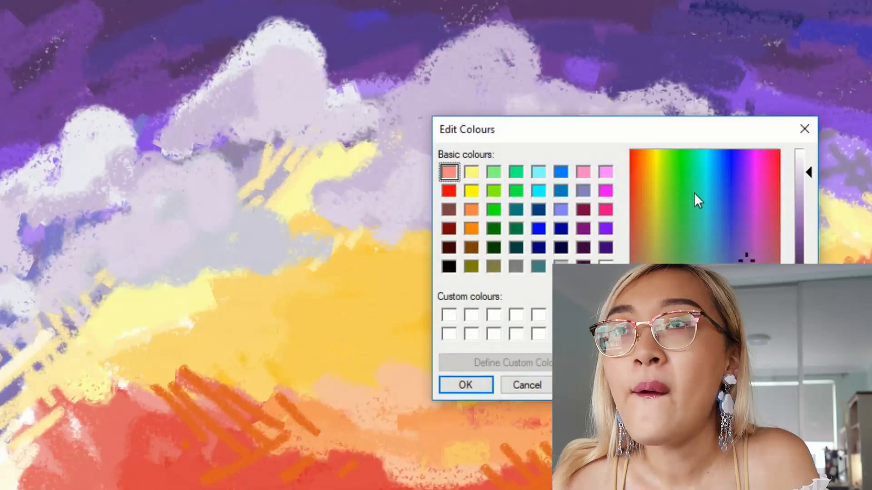
Mix a very pale pinkish white for the cloud highlights
left_click(772, 158)
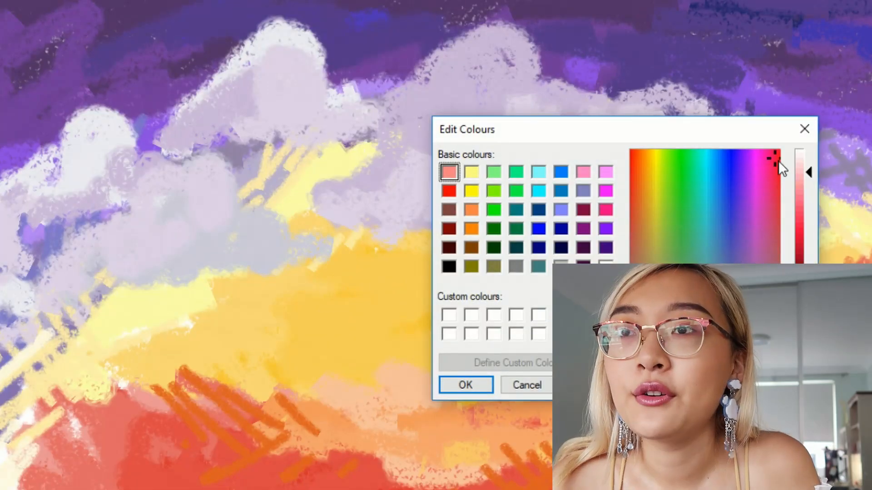
left_click(756, 162)
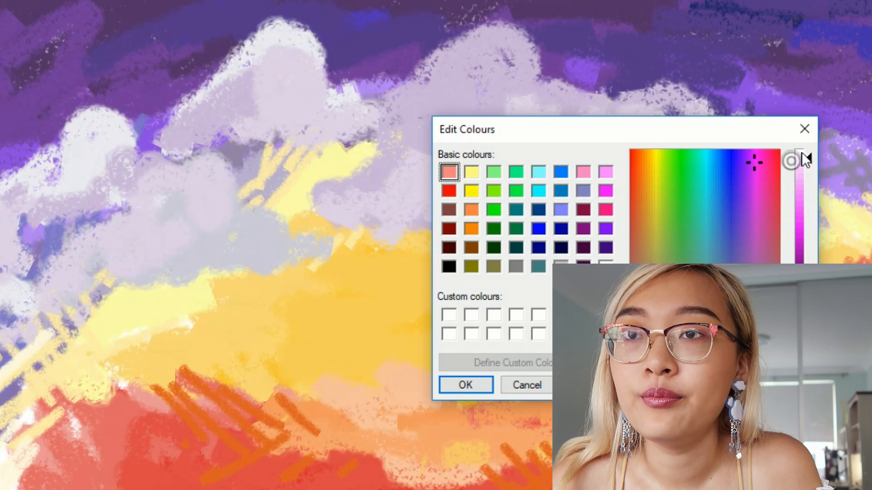
left_click(458, 384)
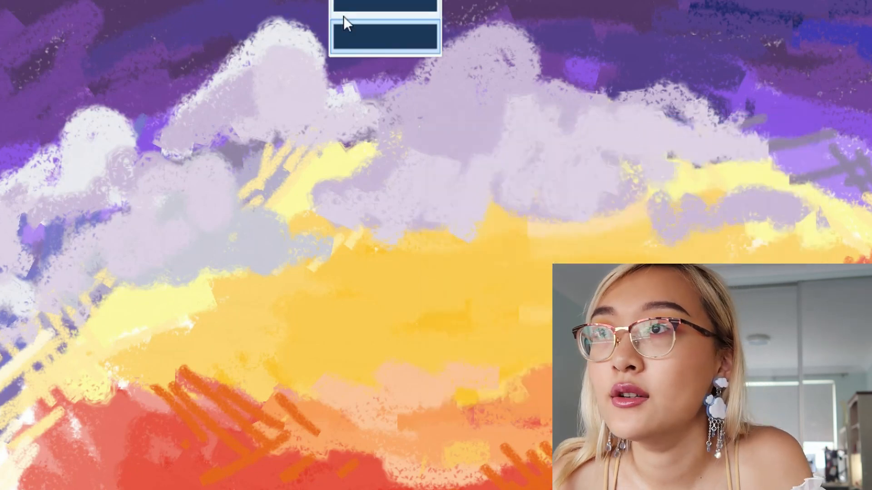
Choose a different brush and its size for the highlights, undoing the test stroke made on the purple sky
left_click(87, 0)
left_click(86, 5)
mouse_move(110, 34)
left_mouse_down()
mouse_move(168, 111)
mouse_move(204, 81)
left_mouse_up()
key("ctrl+z")
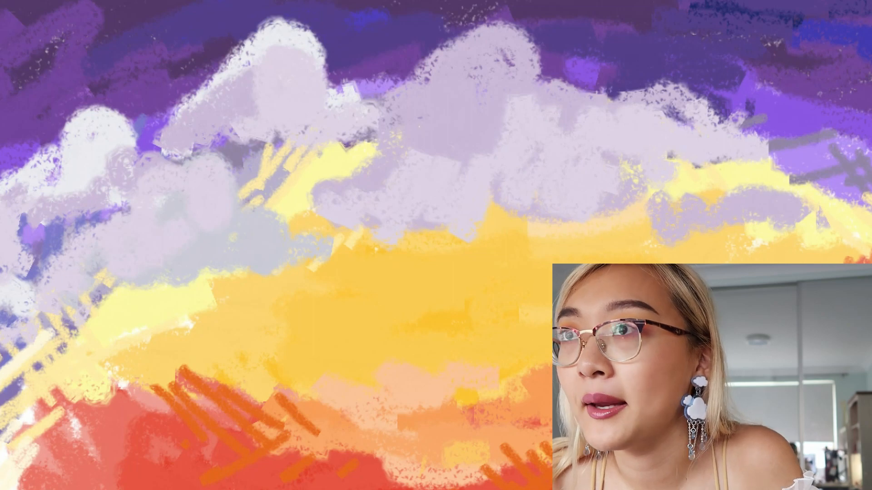
left_click(347, 0)
left_click(366, 38)
left_click(348, 0)
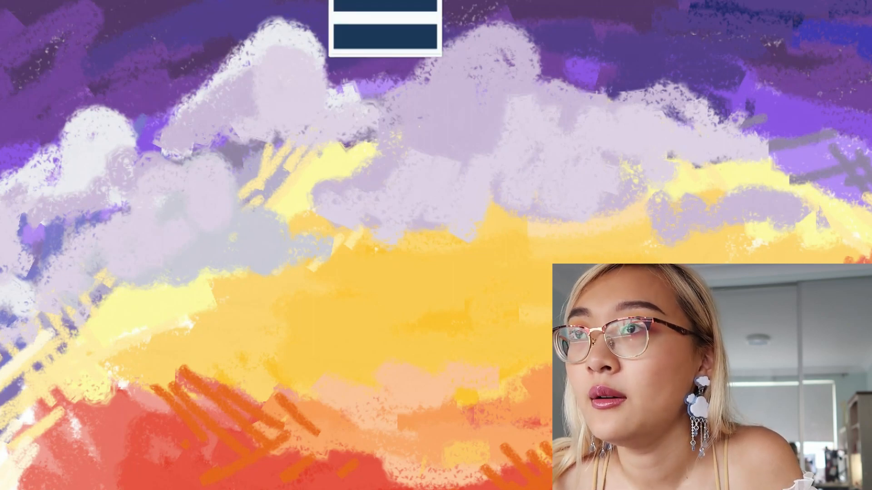
left_click(385, 37)
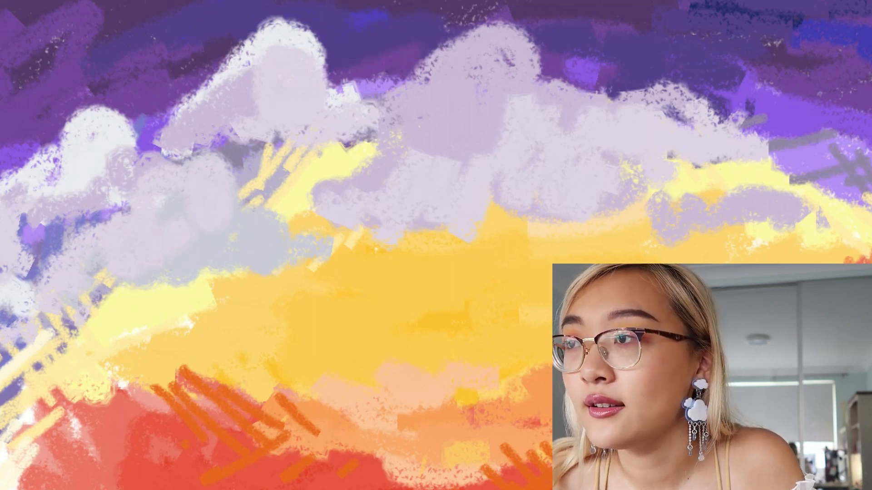
Paint curling pale pinkish-white highlights along the upper edges of the clouds across the sky
mouse_move(116, 119)
left_mouse_down()
mouse_move(91, 119)
mouse_move(93, 99)
mouse_move(65, 139)
left_mouse_up()
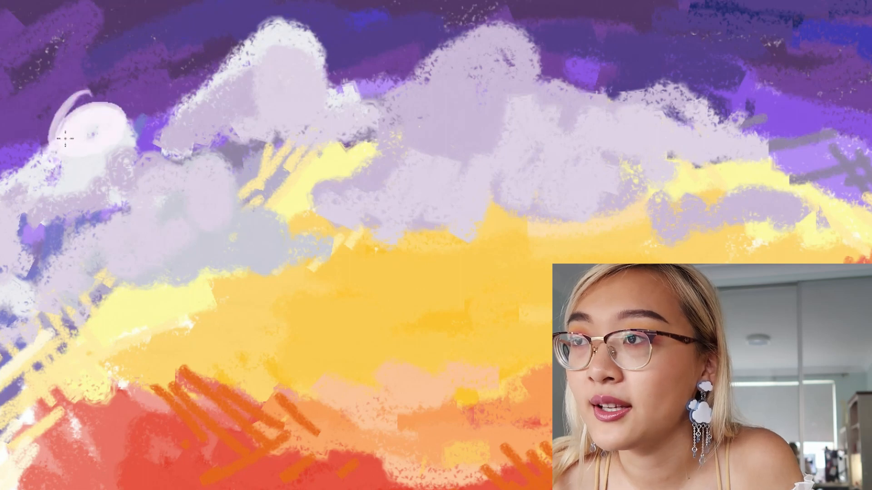
mouse_move(141, 142)
left_mouse_down()
mouse_move(187, 106)
mouse_move(177, 131)
mouse_move(218, 78)
mouse_move(262, 67)
mouse_move(277, 40)
left_mouse_up()
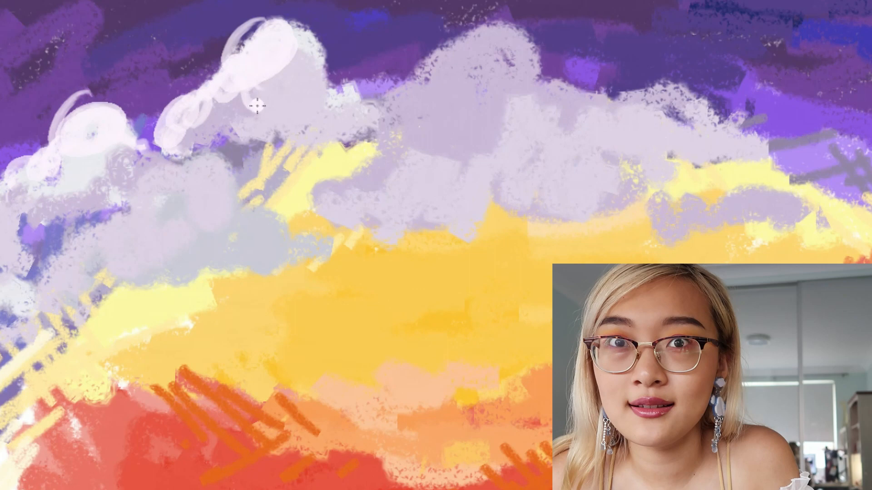
left_click_drag(257, 106, 245, 109)
left_click_drag(388, 87, 536, 45)
left_click_drag(463, 167, 581, 91)
left_click_drag(520, 204, 535, 193)
left_click_drag(313, 213, 324, 223)
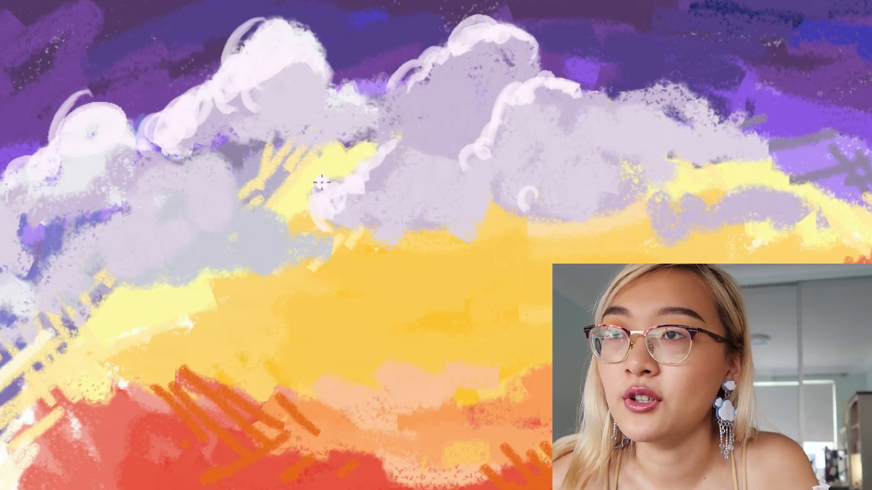
mouse_move(713, 122)
left_mouse_down()
mouse_move(656, 96)
mouse_move(628, 114)
left_mouse_up()
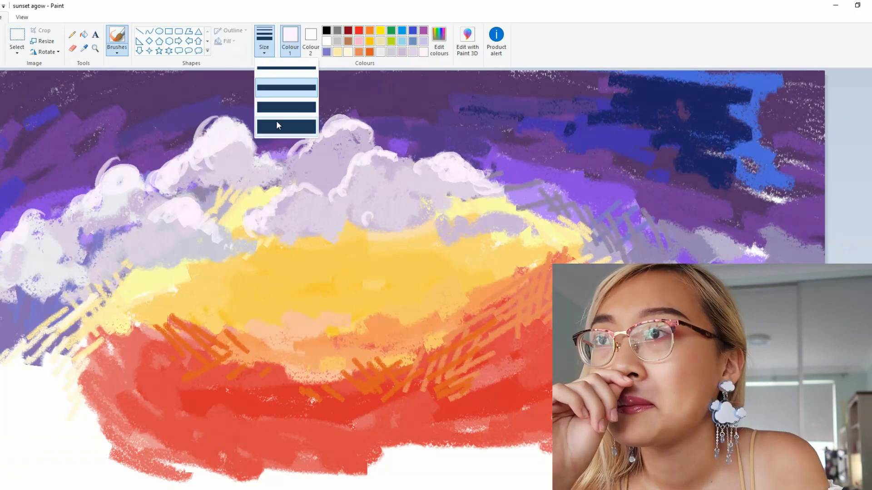
Choose the thickest brush size, mix a light pink (RGB 255, 166, 208) and paint it beneath the clouds over the yellow area
left_click(276, 122)
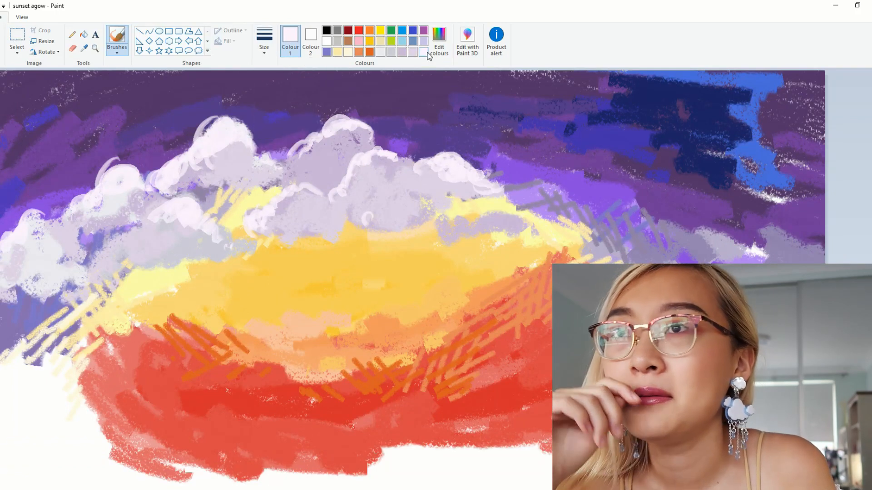
left_click(439, 40)
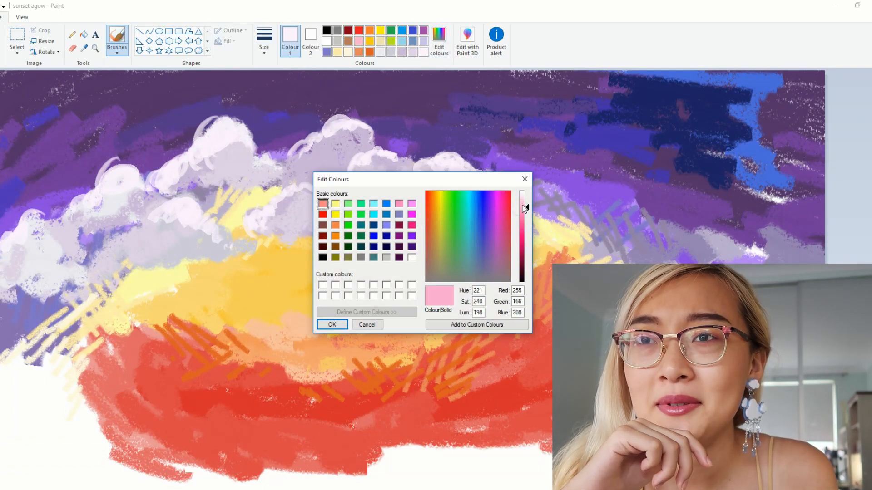
left_click(332, 324)
left_click_drag(279, 257, 368, 222)
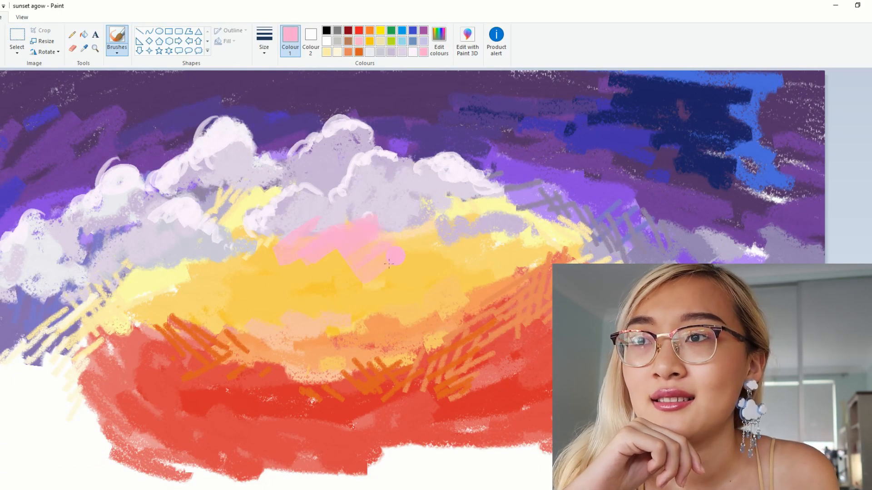
left_click_drag(396, 254, 246, 246)
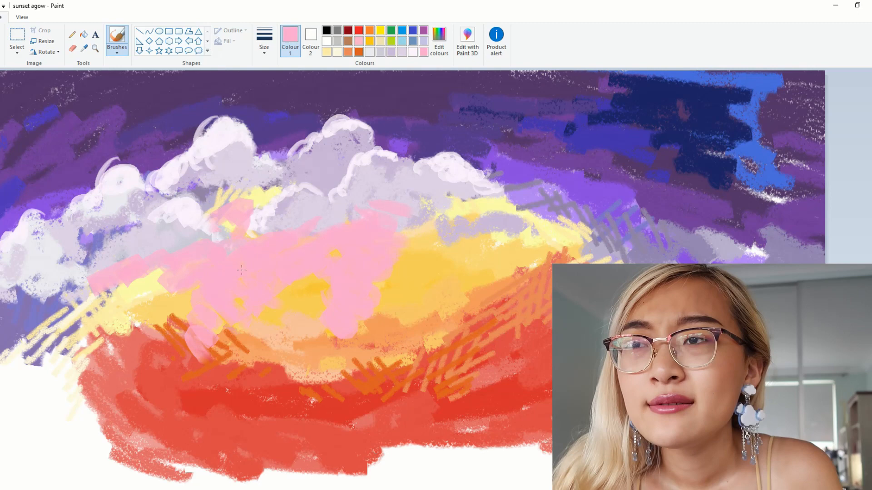
Paint dusky purple over the left of the pink area and stronger pink (RGB 238, 111, 184) over its middle
left_click(439, 41)
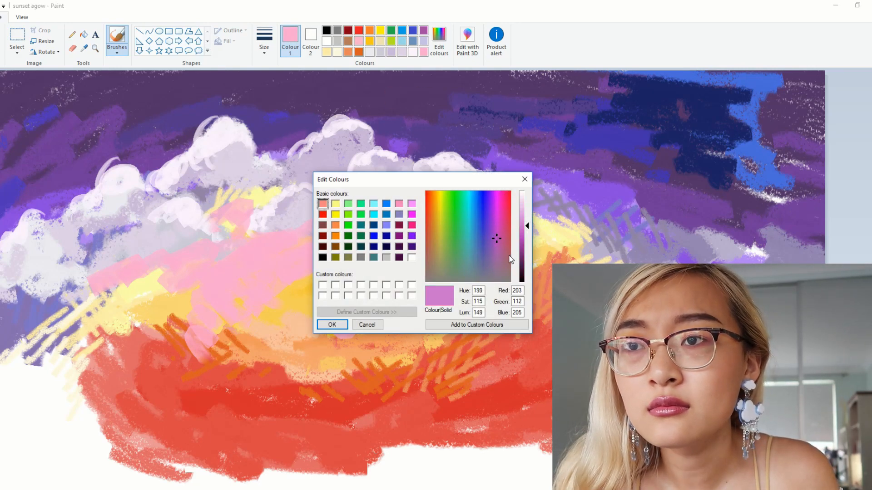
left_click(532, 242)
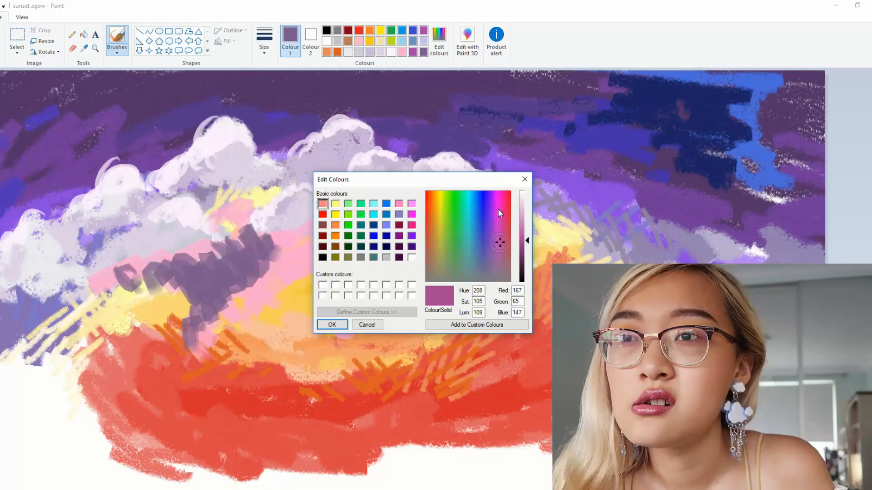
left_click(524, 221)
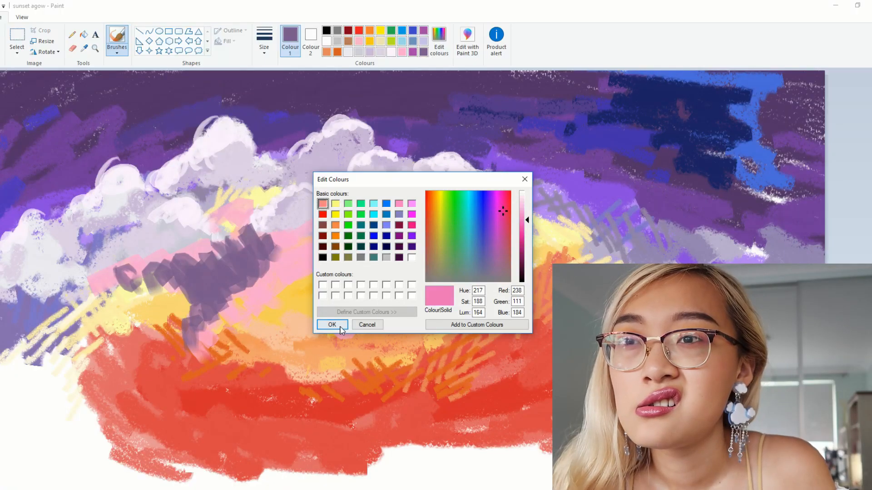
left_click(332, 325)
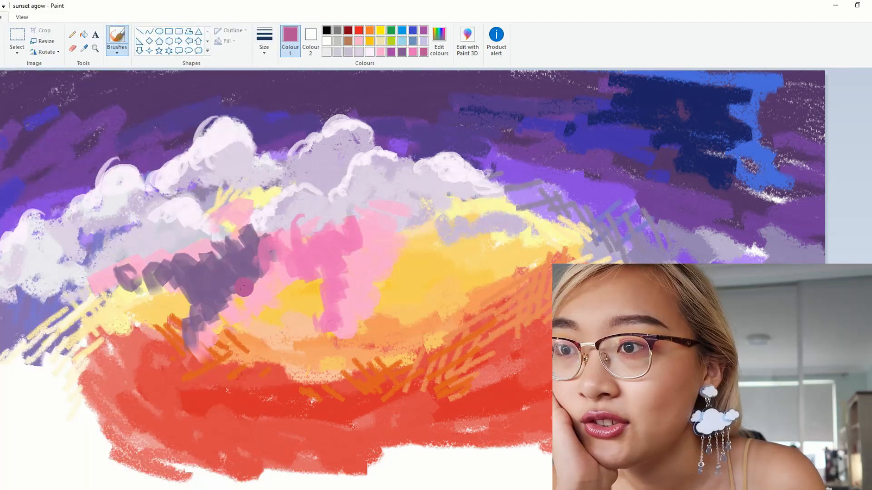
Paint magenta-purple strokes over the dusky purple shadow and down the pink column beneath the clouds
mouse_move(256, 268)
left_mouse_down()
mouse_move(240, 293)
mouse_move(204, 312)
mouse_move(232, 252)
mouse_move(188, 290)
left_mouse_up()
mouse_move(359, 272)
left_mouse_down()
mouse_move(331, 255)
mouse_move(352, 280)
mouse_move(351, 311)
left_mouse_up()
mouse_move(141, 293)
left_mouse_down()
mouse_move(85, 292)
mouse_move(141, 270)
mouse_move(103, 278)
left_mouse_up()
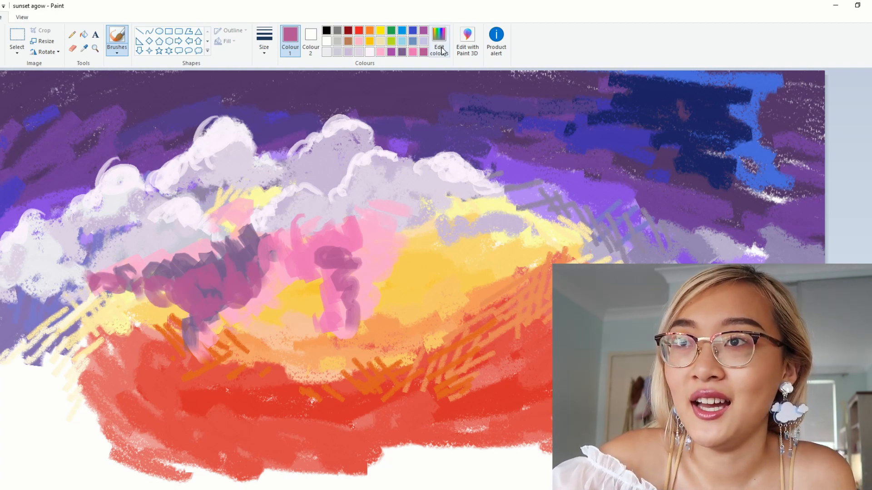
Mix a raspberry pink (RGB 210, 49, 118) and paint it along the left end of the purple cloud shadow
left_click(439, 45)
left_click_drag(496, 226, 505, 223)
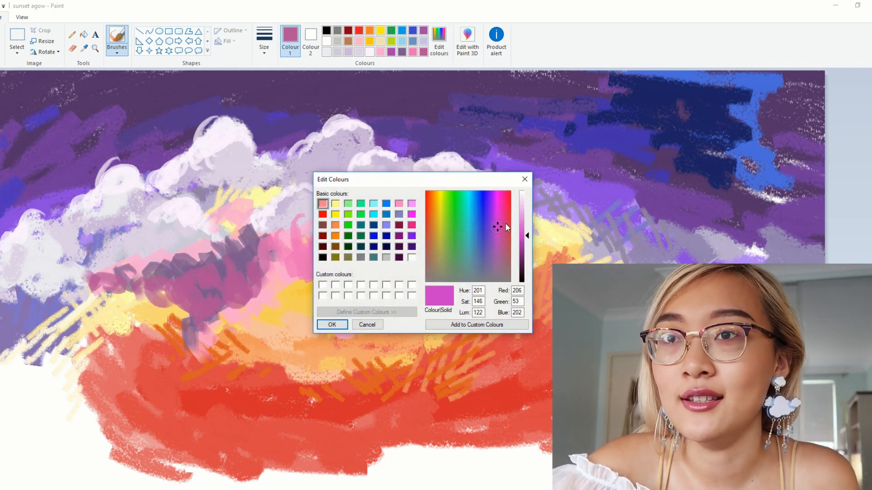
left_click(332, 324)
left_click_drag(169, 252, 86, 273)
Mix muted mauve-pinks, including RGB 199, 103, 158, and paint them into the pink and purple area beneath the middle clouds
left_click(439, 46)
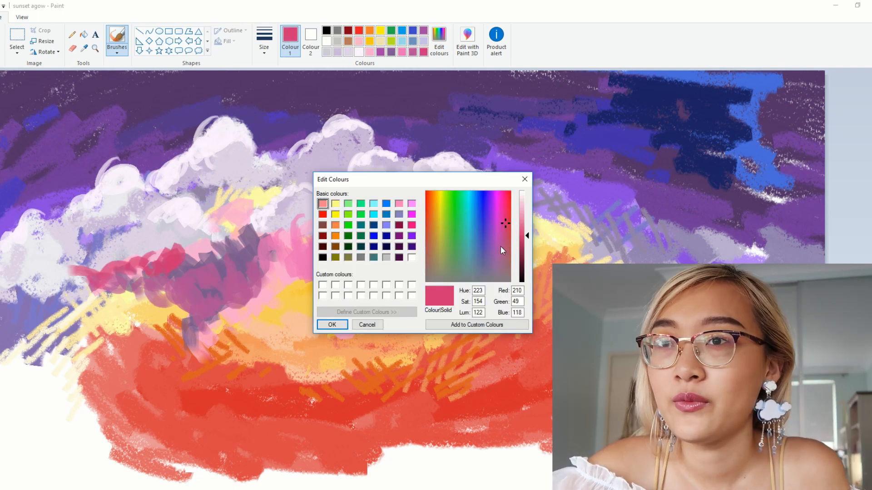
left_click(337, 325)
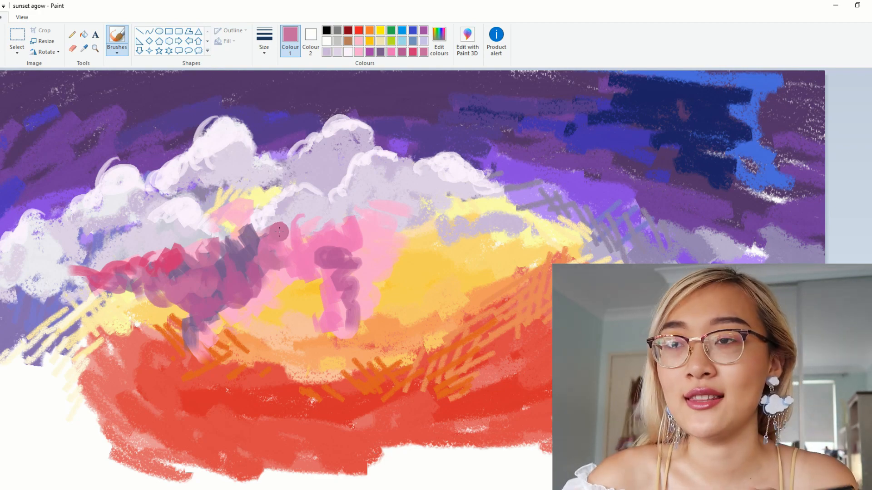
left_click(439, 43)
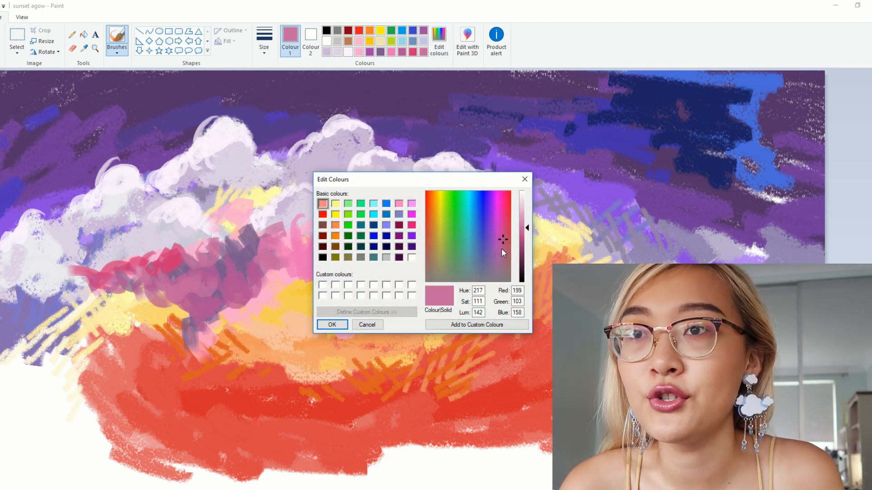
left_click(332, 326)
mouse_move(368, 237)
left_mouse_down()
mouse_move(371, 210)
mouse_move(418, 238)
left_mouse_up()
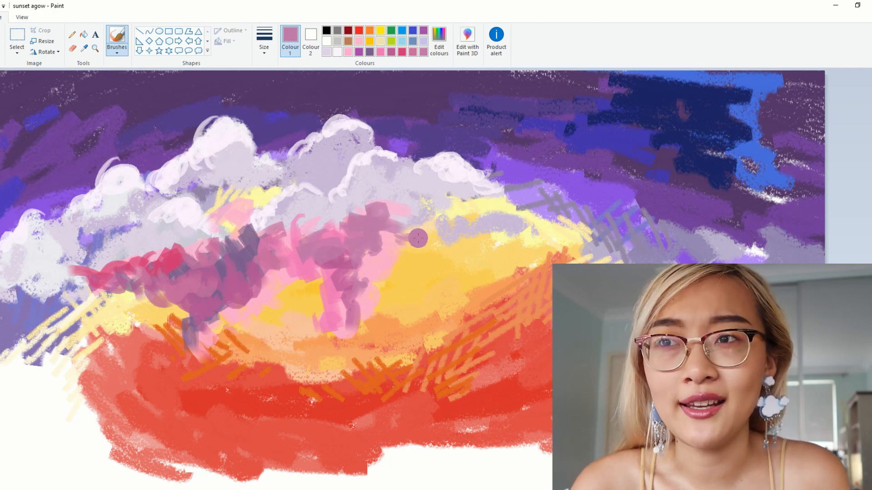
Dab very pale pink into the white cloud tops and paint a dusky purple shadow under the leftmost cloud
left_click(435, 51)
left_click_drag(499, 197, 509, 200)
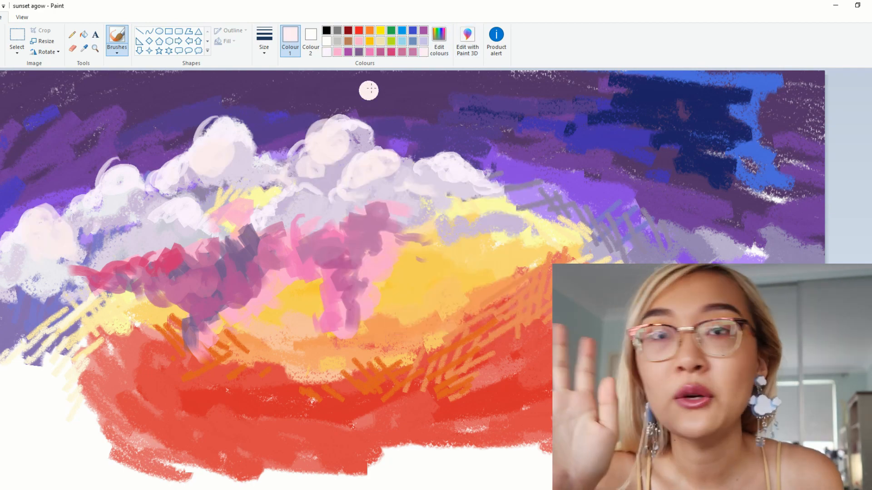
mouse_move(58, 293)
left_mouse_down()
mouse_move(27, 281)
mouse_move(33, 274)
mouse_move(41, 303)
left_mouse_up()
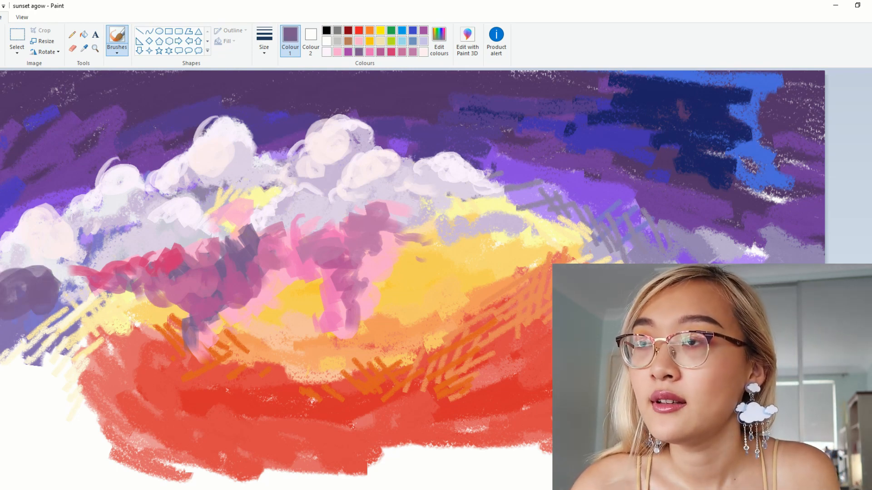
Extend the dusky purple shadow beside the leftmost cloud and paint dusky purple puffy clouds in the dark upper-right sky using RGB 122, 90, 141
mouse_move(34, 264)
left_mouse_down()
mouse_move(64, 277)
mouse_move(84, 251)
left_mouse_up()
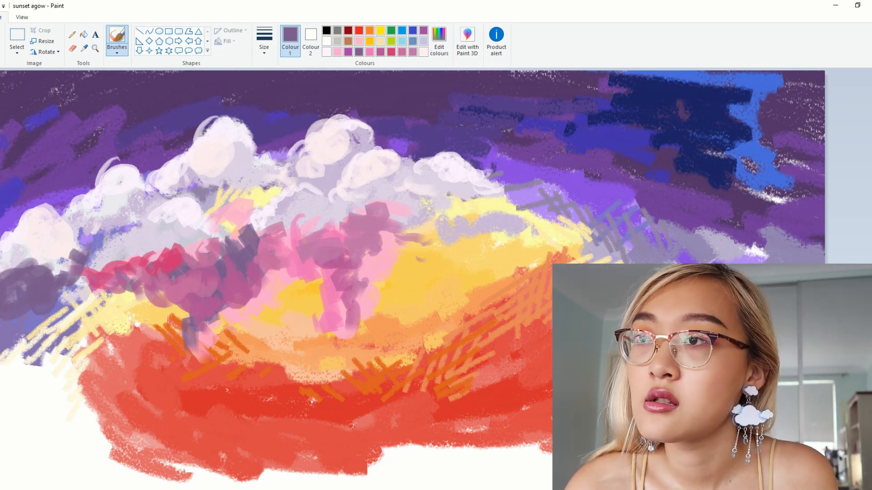
key("alt+Tab")
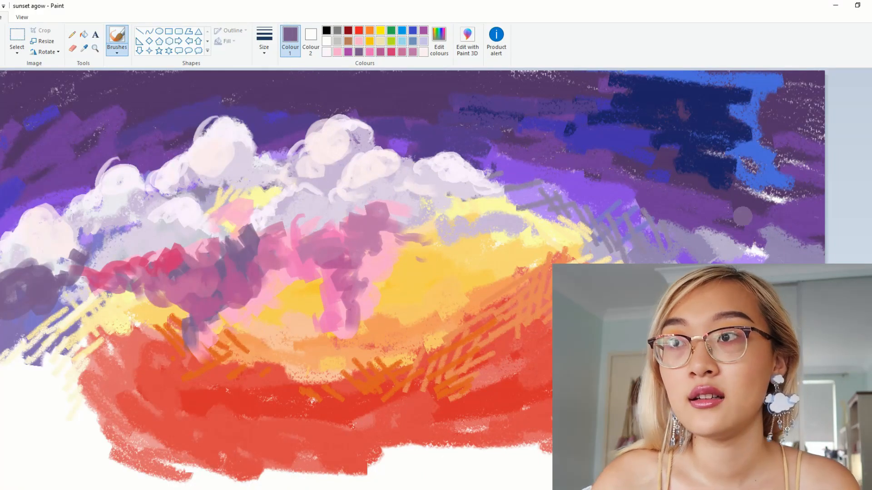
mouse_move(656, 175)
left_mouse_down()
mouse_move(687, 170)
mouse_move(606, 165)
mouse_move(631, 171)
mouse_move(703, 129)
mouse_move(690, 134)
mouse_move(688, 109)
mouse_move(709, 151)
mouse_move(730, 167)
mouse_move(709, 148)
mouse_move(730, 155)
left_mouse_up()
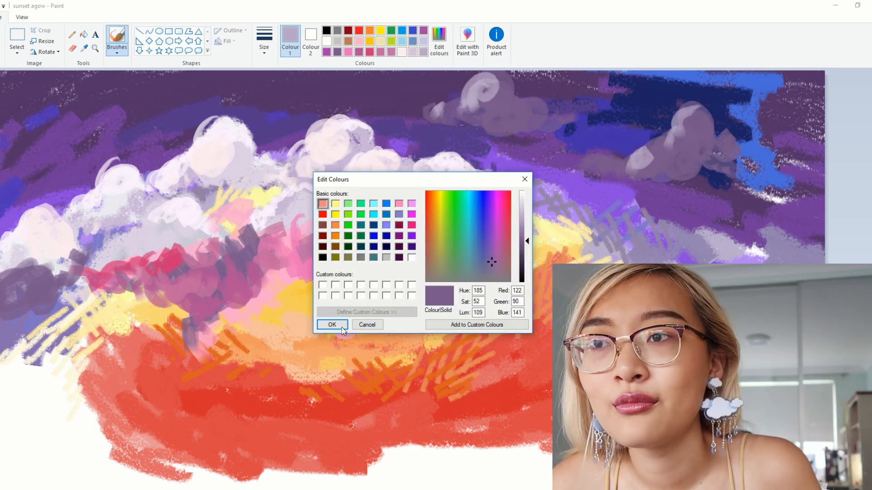
left_click(331, 323)
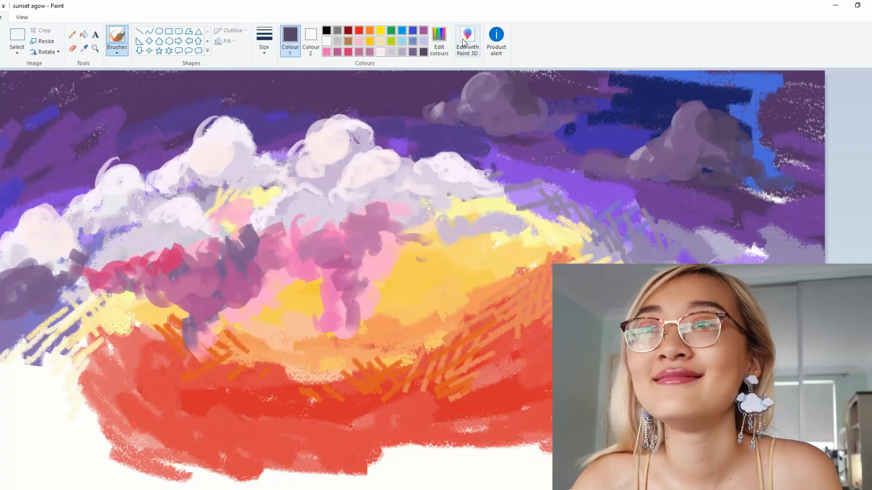
key("alt+F4")
left_click(481, 264)
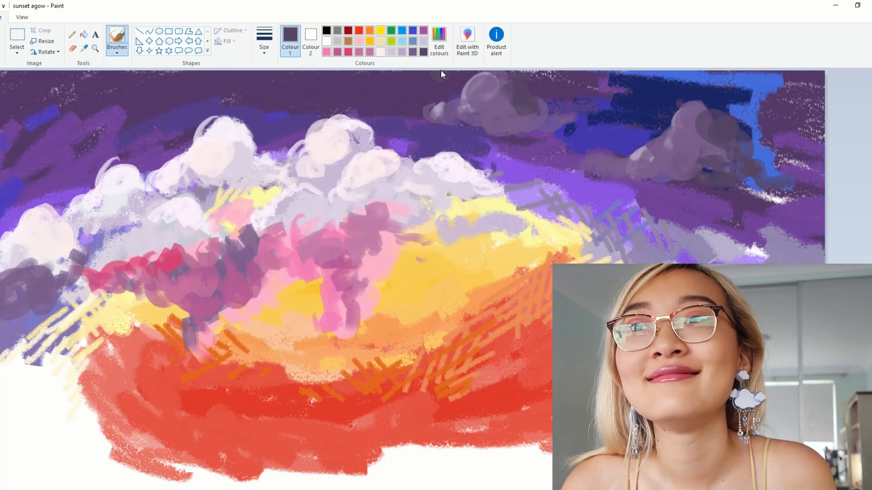
Mix a near-black plum colour and choose Calligraphy brush 2, undoing the test strokes across the middle clouds
left_click(439, 41)
left_click(328, 325)
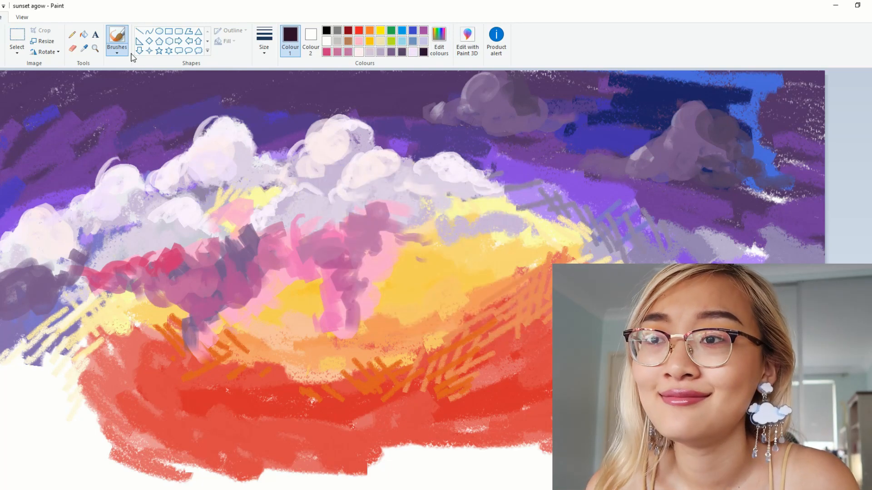
left_click(114, 48)
left_click(135, 74)
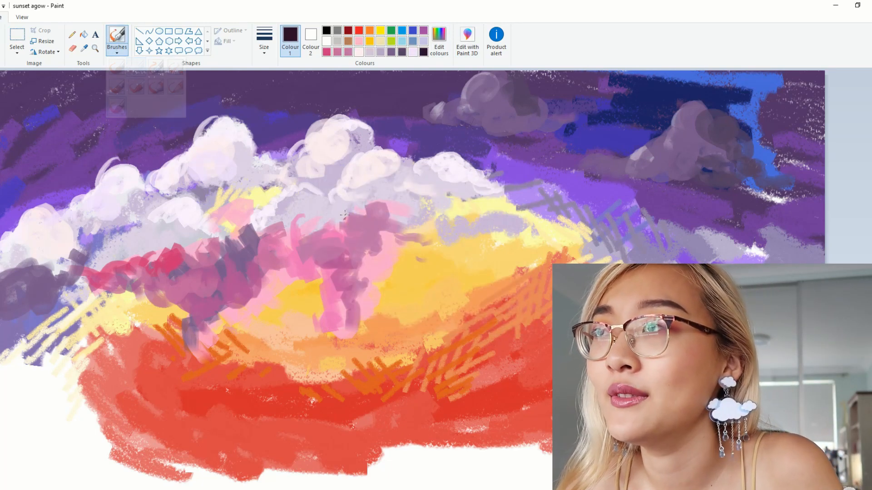
mouse_move(345, 218)
left_mouse_down()
mouse_move(370, 237)
mouse_move(370, 282)
left_mouse_up()
key("ctrl+z")
left_click(118, 50)
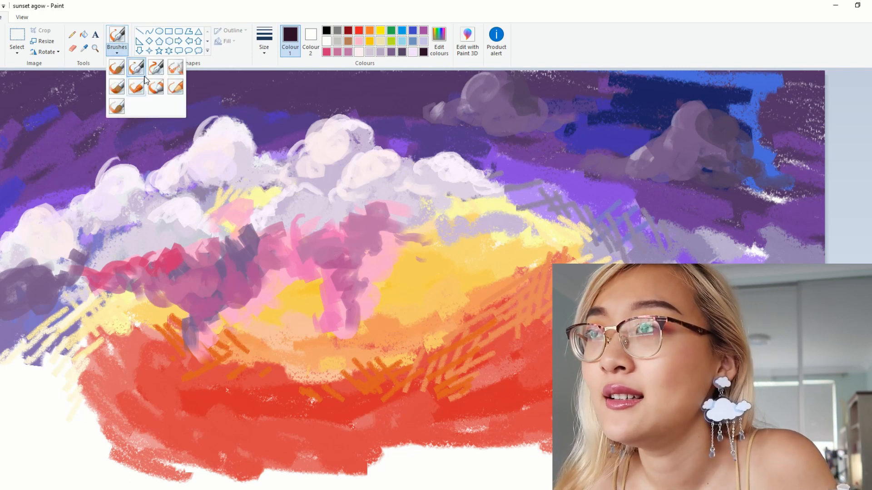
left_click(156, 68)
left_click_drag(278, 153, 352, 278)
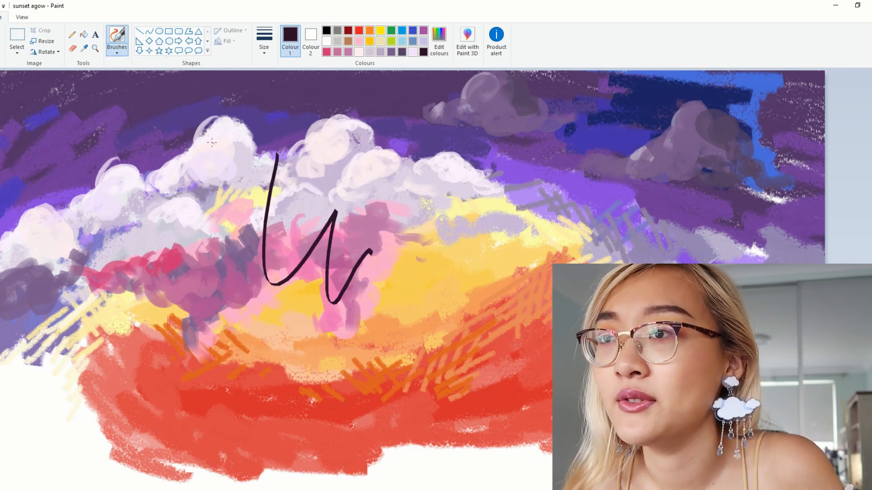
key("ctrl+z")
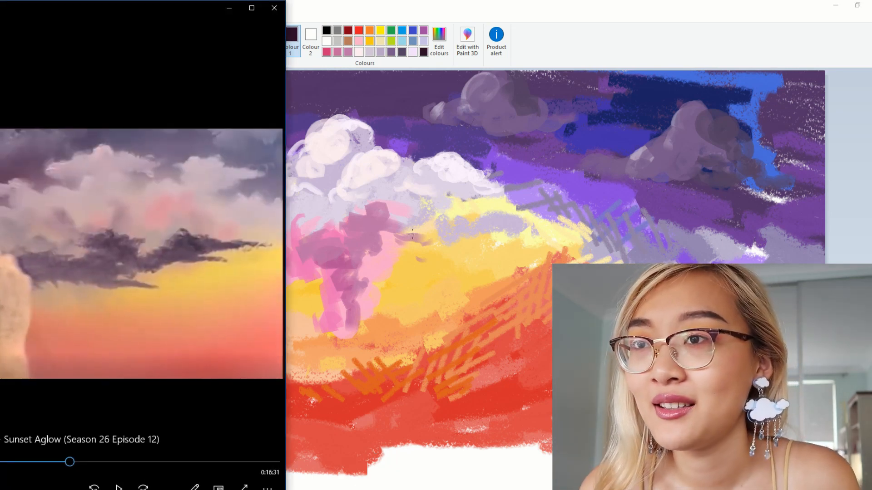
Paint a jagged near-black plum cloud with thin trailing wisps between the pink column and the yellow sky
left_click_drag(422, 223, 431, 225)
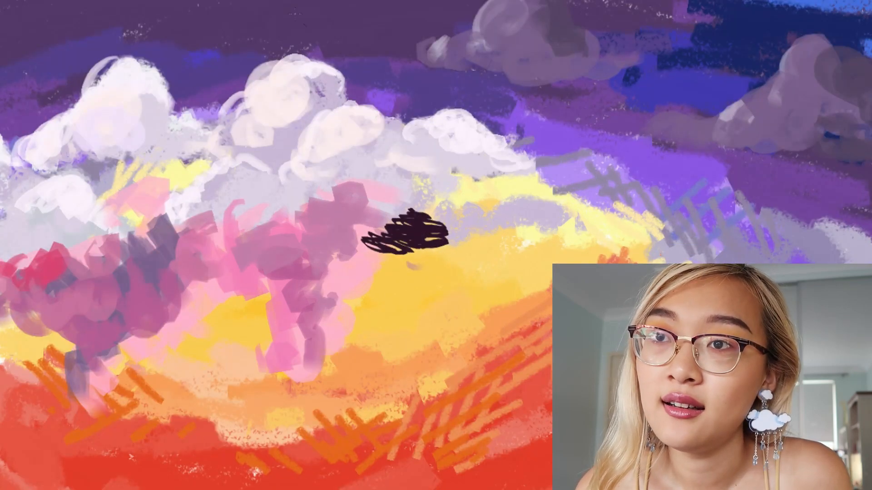
left_click(264, 39)
left_click(209, 44)
left_click_drag(424, 227, 467, 233)
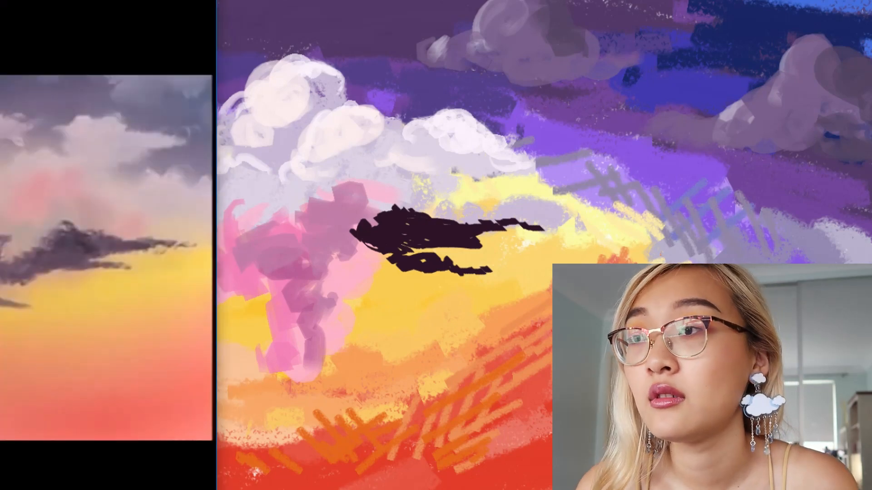
mouse_move(328, 254)
left_mouse_down()
mouse_move(368, 247)
mouse_move(306, 252)
left_mouse_up()
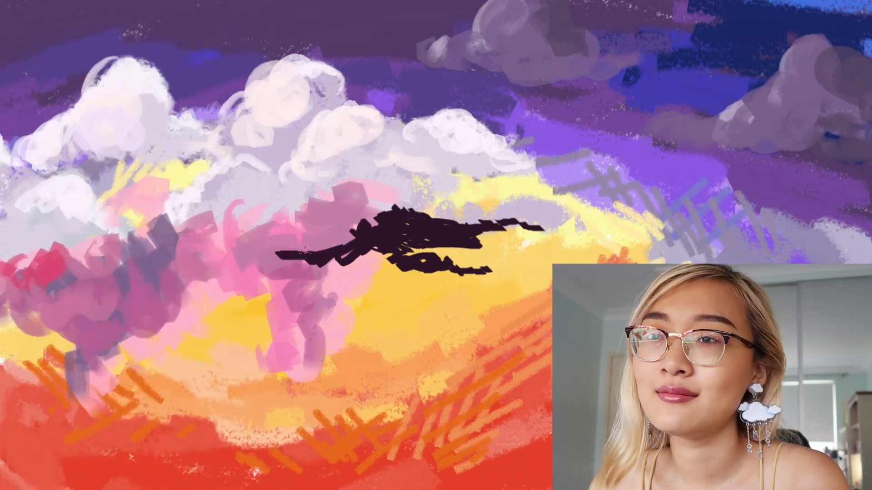
left_click(59, 5)
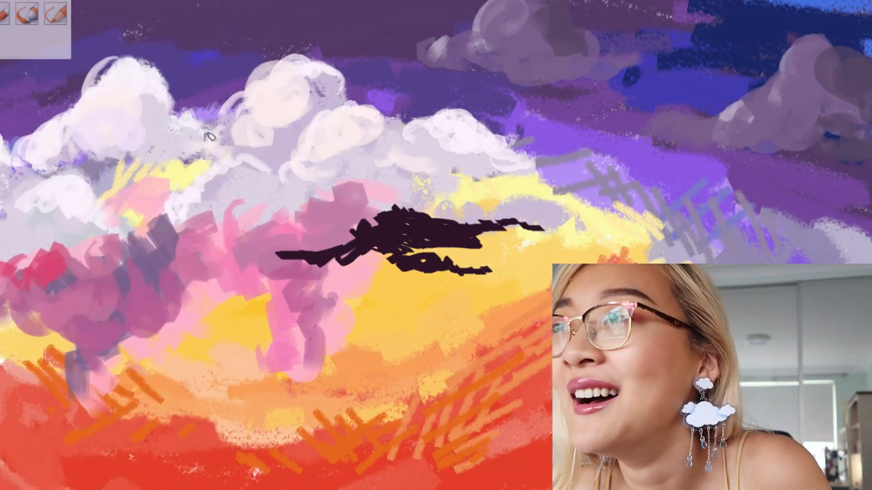
left_click_drag(362, 260, 290, 272)
left_click_drag(389, 207, 289, 270)
key("ctrl+z")
key("ctrl+z")
mouse_move(281, 129)
left_mouse_down()
mouse_move(262, 284)
mouse_move(338, 487)
left_mouse_up()
key("ctrl+z")
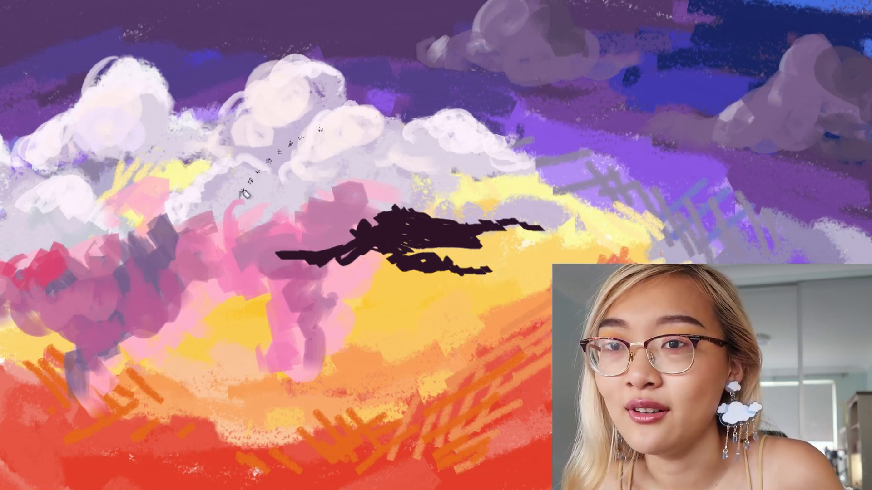
key("ctrl+z")
Switch to a dry textured brush and extend the near-black plum cloud leftwards over the pink area and outward at its thin right tip
left_click(180, 1)
left_click(179, 74)
mouse_move(222, 266)
left_mouse_down()
mouse_move(336, 218)
mouse_move(313, 287)
mouse_move(251, 233)
left_mouse_up()
key("ctrl+z")
left_click_drag(327, 233, 365, 245)
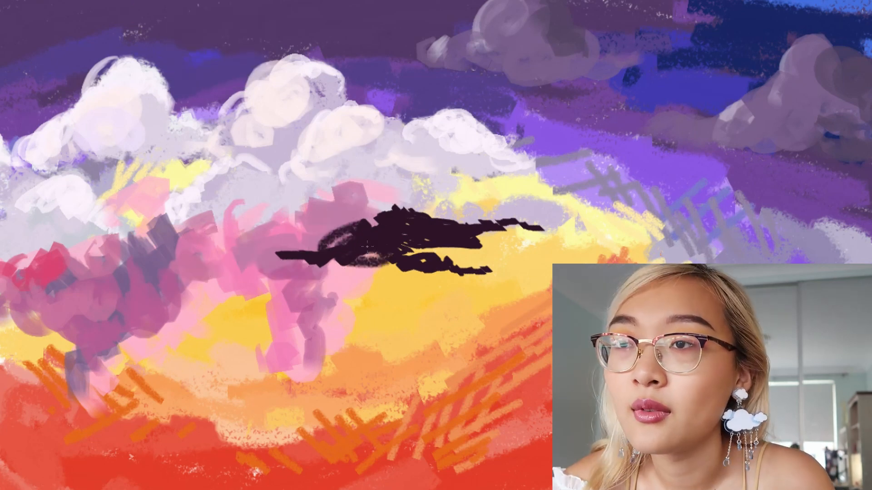
mouse_move(543, 231)
left_mouse_down()
mouse_move(511, 226)
mouse_move(561, 236)
left_mouse_up()
left_click_drag(306, 248, 225, 256)
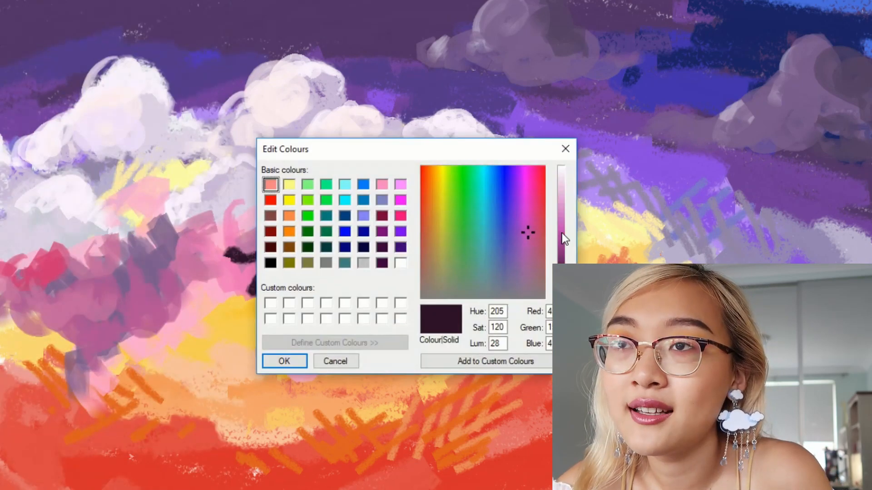
Mix a mid purple (hue 199, saturation 87, luminance 69) and paint it over the body of the dark cloud
left_click(561, 260)
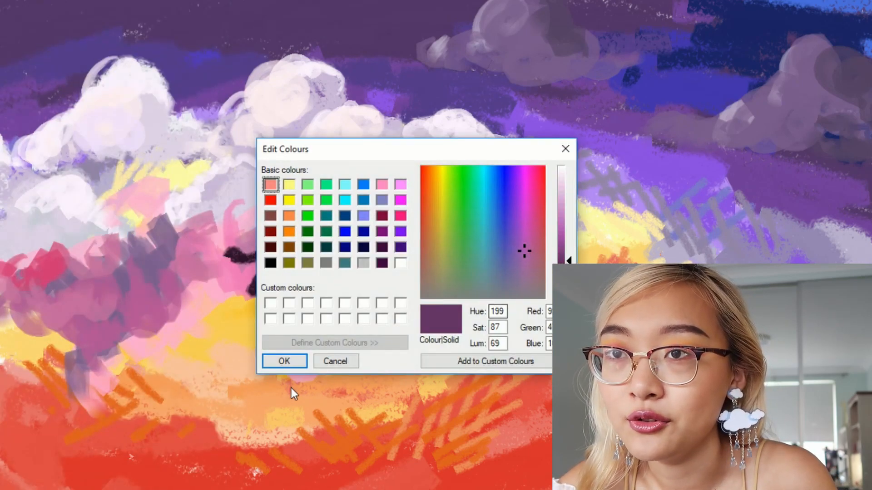
left_click(288, 361)
mouse_move(269, 277)
left_mouse_down()
mouse_move(226, 297)
mouse_move(310, 319)
mouse_move(370, 233)
mouse_move(442, 232)
left_mouse_up()
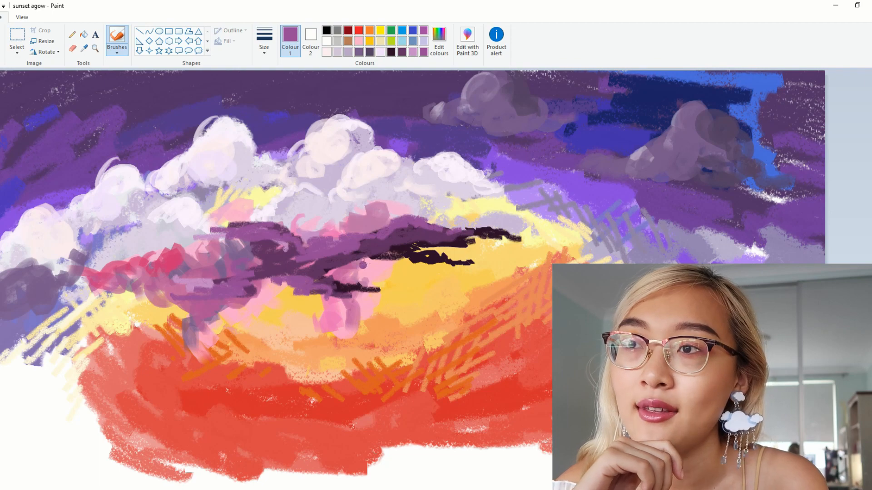
left_click(117, 50)
left_click(119, 69)
left_click_drag(459, 256, 429, 284)
key("ctrl+z")
Choose the Watercolour brush and dab muted plum and lighter mauve along the dark cloud's top and lower wisps
left_click(117, 51)
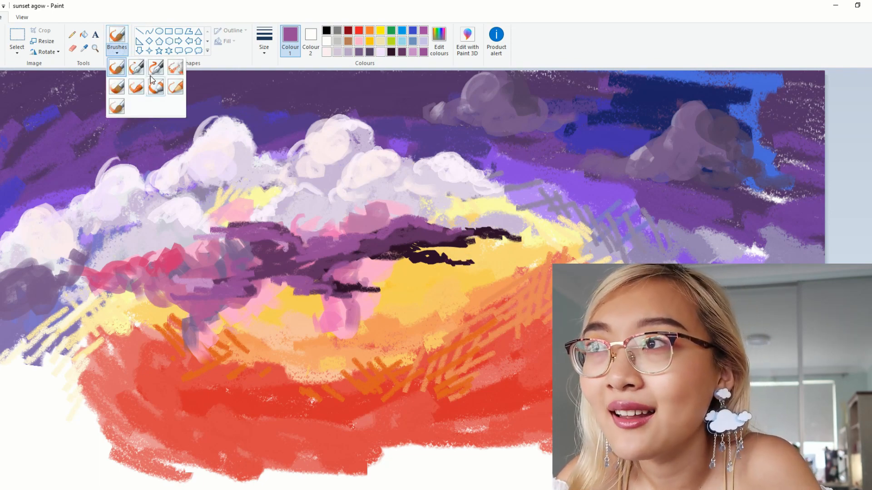
left_click(117, 106)
left_click_drag(284, 225, 359, 172)
key("ctrl+z")
left_click(439, 41)
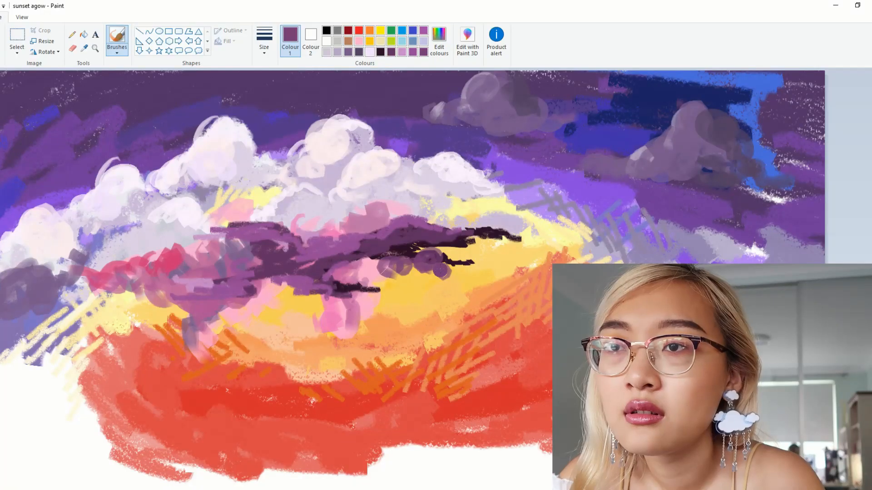
left_click_drag(436, 269, 468, 265)
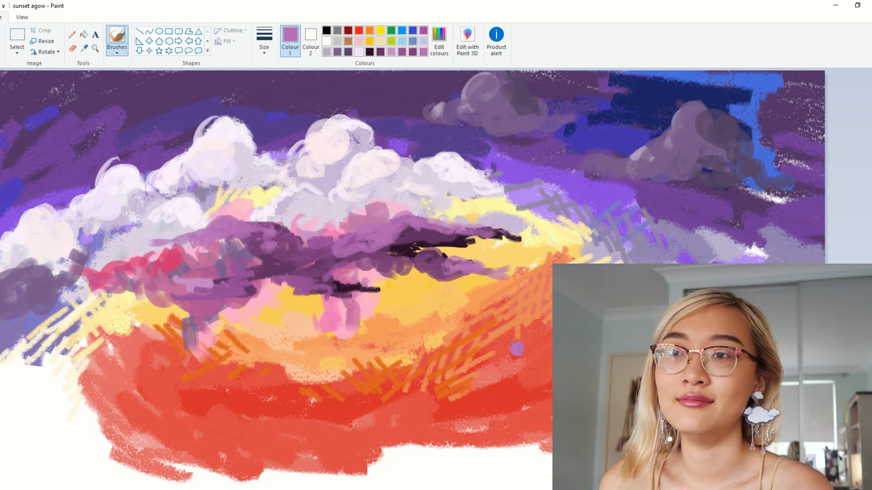
Paint muted plum and maroon over the sky's right edge and pale lilac streaks over the orange area, and compare with the lesson video
left_click(335, 489)
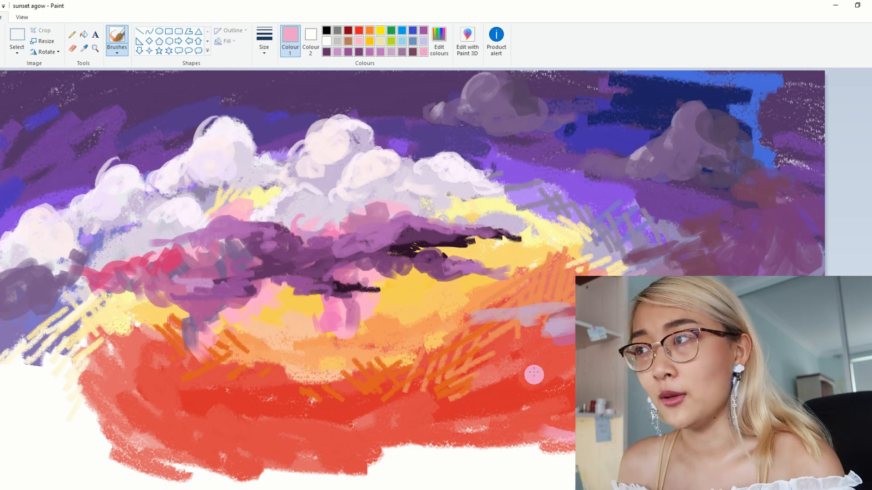
key("alt+Tab")
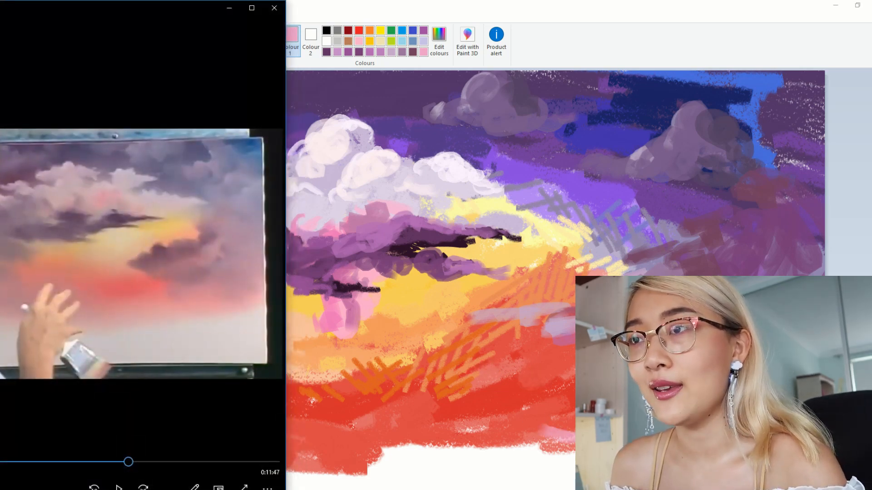
key("alt+Tab")
Cover the blank lower-left corner of the canvas with light pink strokes, starting with RGB 238, 157, 200 and continuing in a slightly different pink
mouse_move(172, 478)
left_mouse_down()
mouse_move(116, 449)
mouse_move(208, 463)
mouse_move(109, 465)
mouse_move(72, 431)
mouse_move(104, 409)
left_mouse_up()
mouse_move(66, 480)
left_mouse_down()
mouse_move(81, 427)
mouse_move(112, 391)
left_mouse_up()
left_click(439, 41)
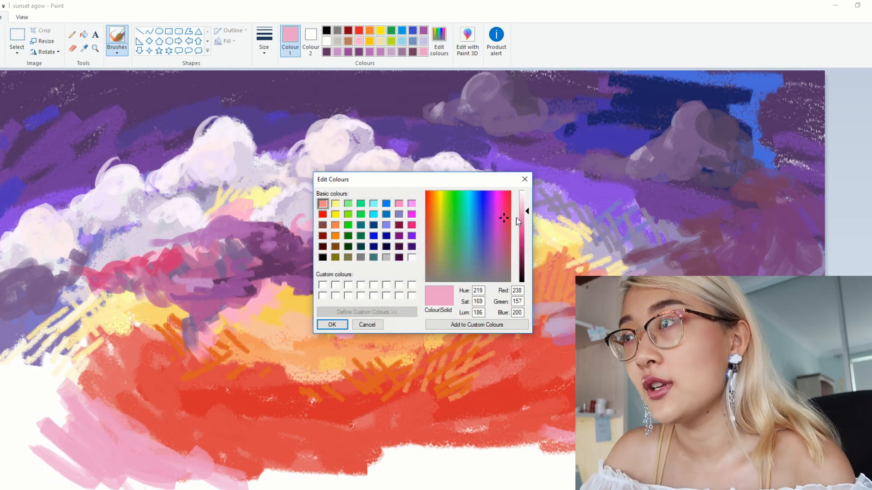
left_click(332, 325)
mouse_move(132, 373)
left_mouse_down()
mouse_move(86, 404)
mouse_move(27, 409)
mouse_move(3, 425)
left_mouse_up()
mouse_move(10, 463)
left_mouse_down()
mouse_move(14, 393)
mouse_move(64, 387)
left_mouse_up()
mouse_move(9, 468)
left_mouse_down()
mouse_move(64, 487)
mouse_move(104, 482)
mouse_move(13, 383)
left_mouse_up()
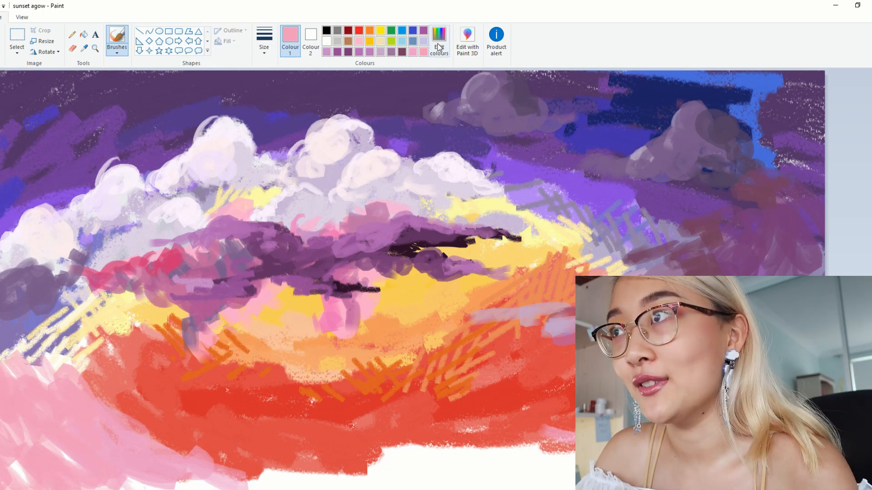
Mix a deeper rose pink and paint it over the upper and left parts of the light pink corner
left_click(438, 47)
left_click(332, 325)
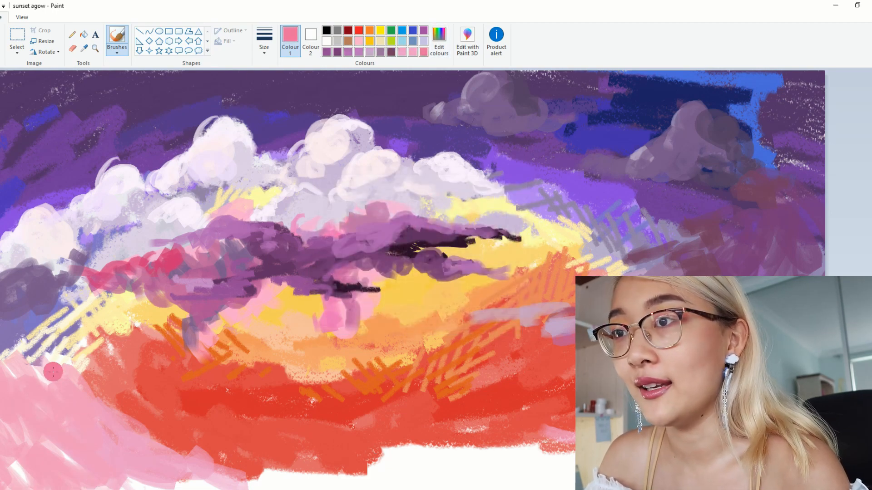
left_click_drag(68, 377, 22, 472)
Try to erase the ragged pink paint along the bottom of the sky, and set the eraser to its largest size
scroll(414, 278, "down", 1)
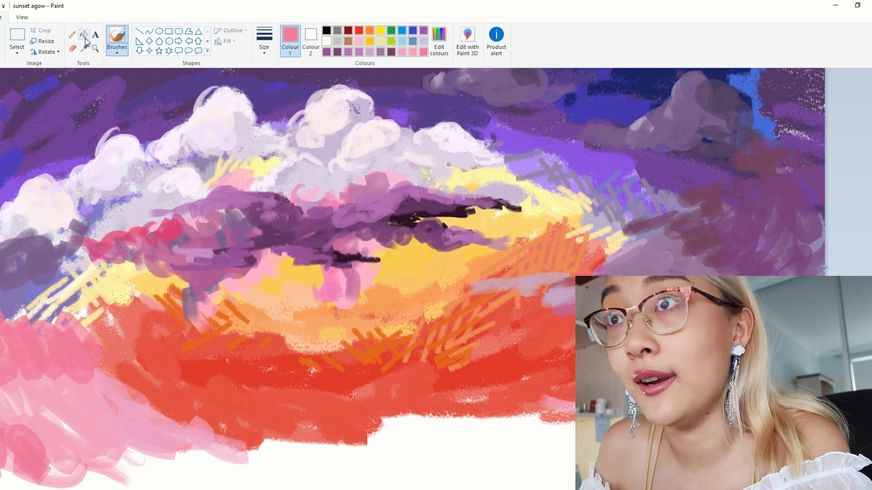
left_click(73, 48)
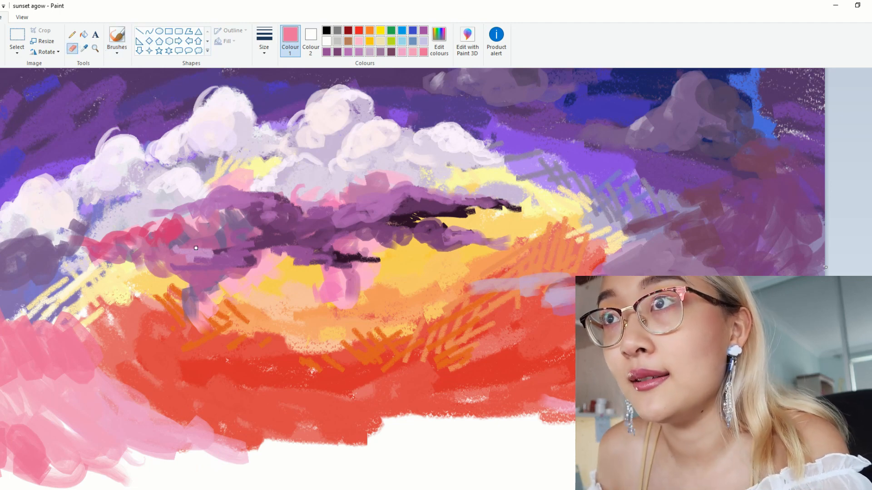
left_click_drag(137, 467, 248, 448)
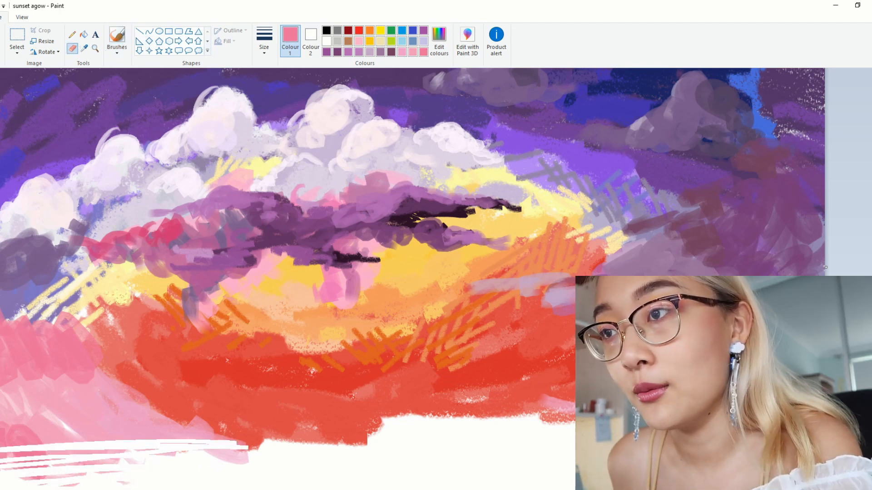
left_click(263, 41)
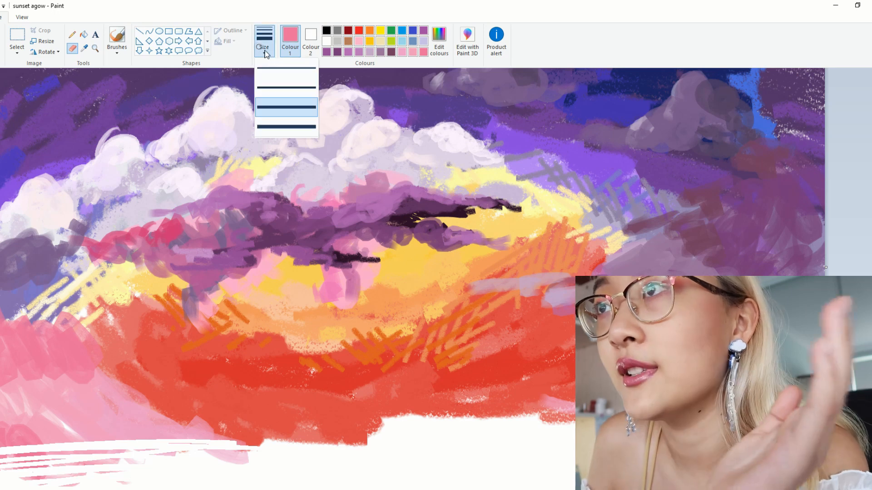
left_click(279, 128)
Select and delete the ragged paint along the bottom of the sky to cut a straight horizontal lower edge
left_click(16, 36)
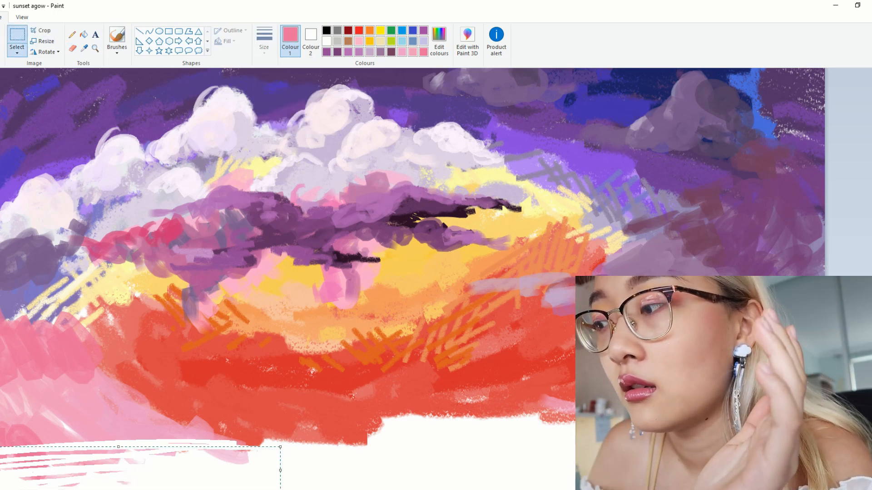
key("Delete")
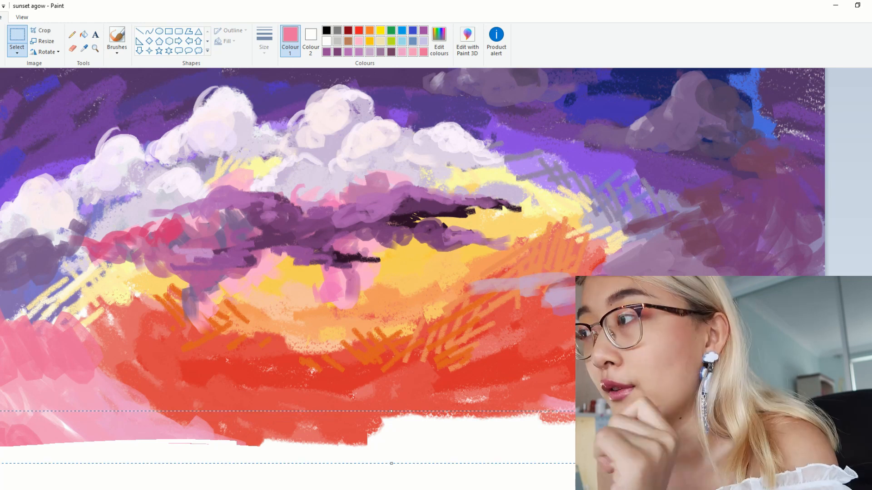
key("Delete")
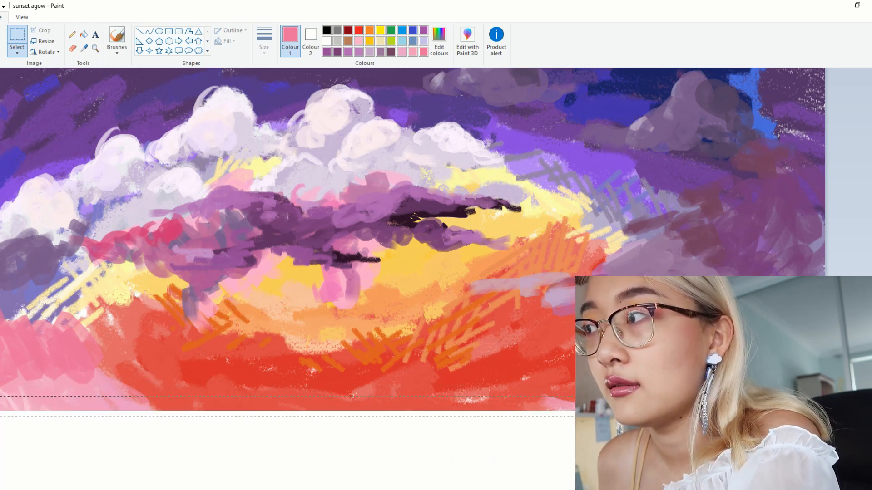
left_click_drag(352, 396, 352, 399)
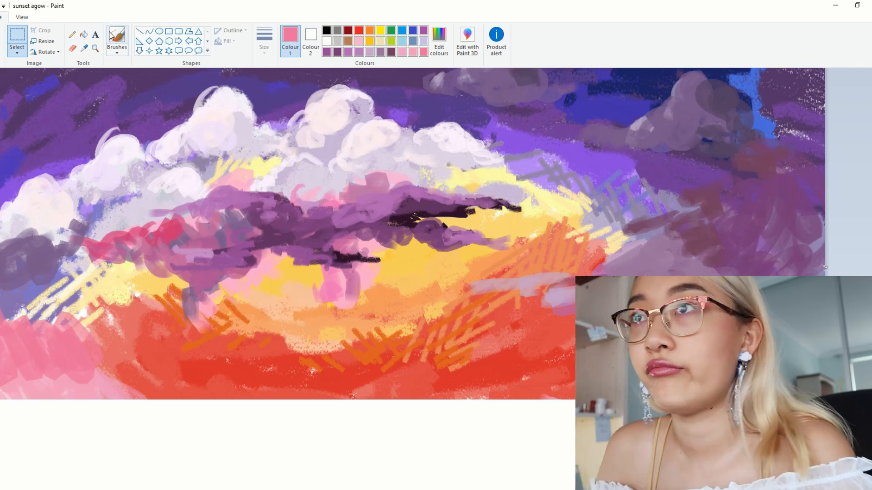
Select the brush, try pink strokes on the blank area below the horizon, and undo them
left_click(123, 47)
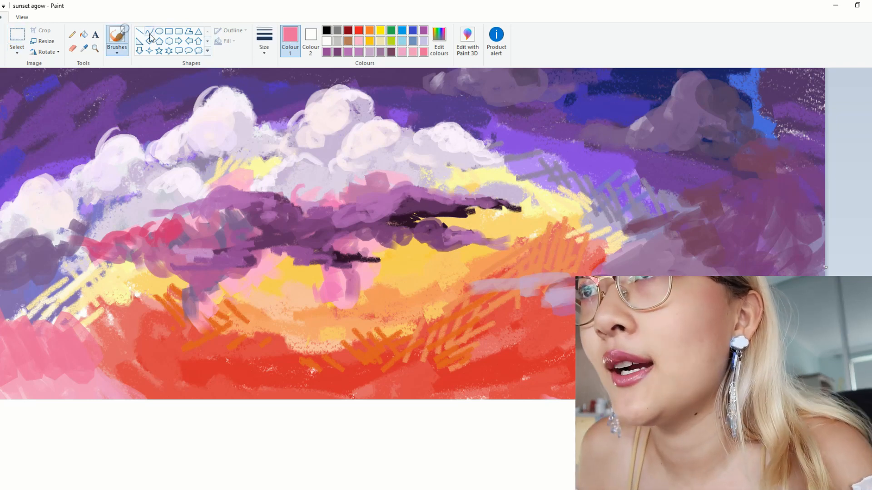
left_click_drag(202, 449, 407, 433)
left_click_drag(224, 465, 401, 456)
key("ctrl+z")
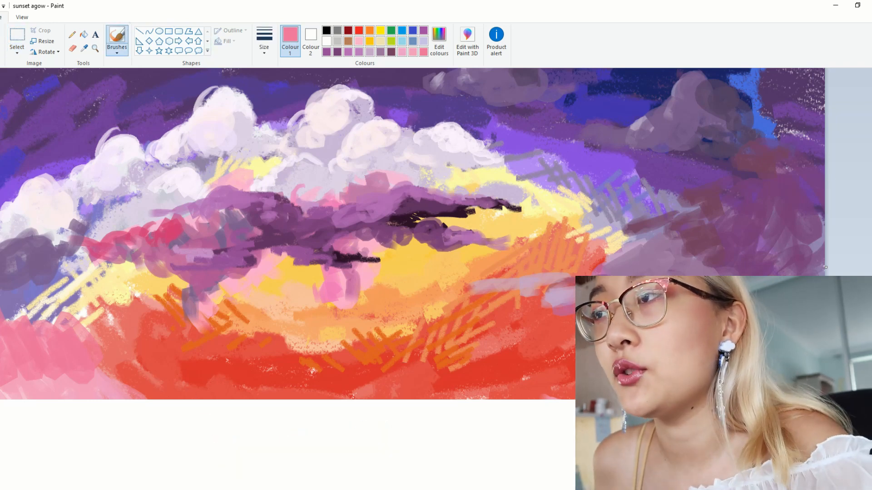
Mix a muted lilac, RGB 203, 150, 199, and compare it with the water in the lesson video
key("alt+Tab")
left_click(439, 40)
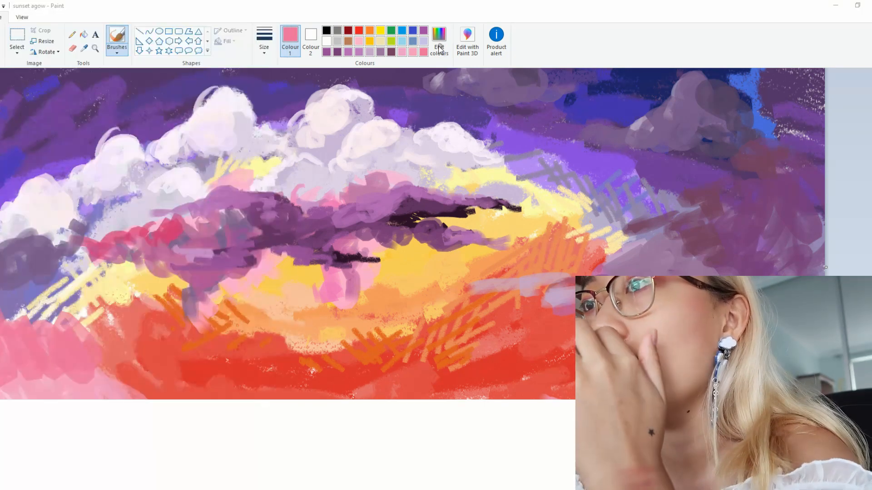
left_click(473, 222)
left_click(494, 233)
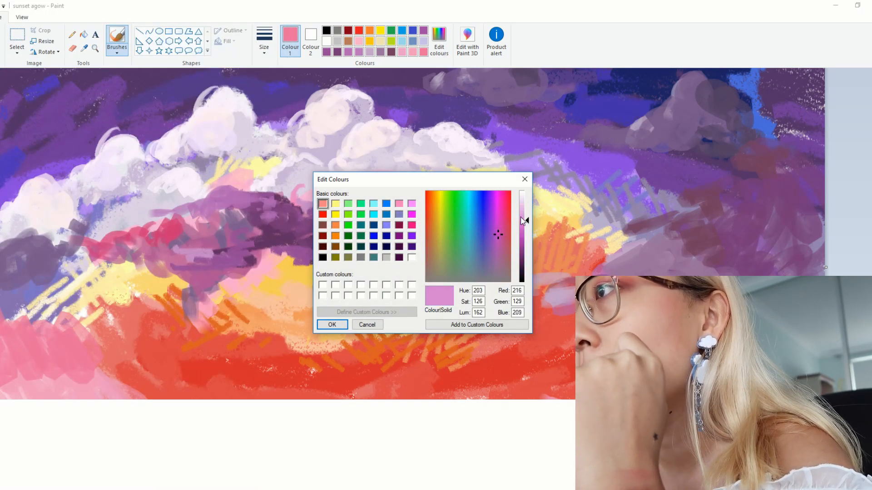
left_click(498, 251)
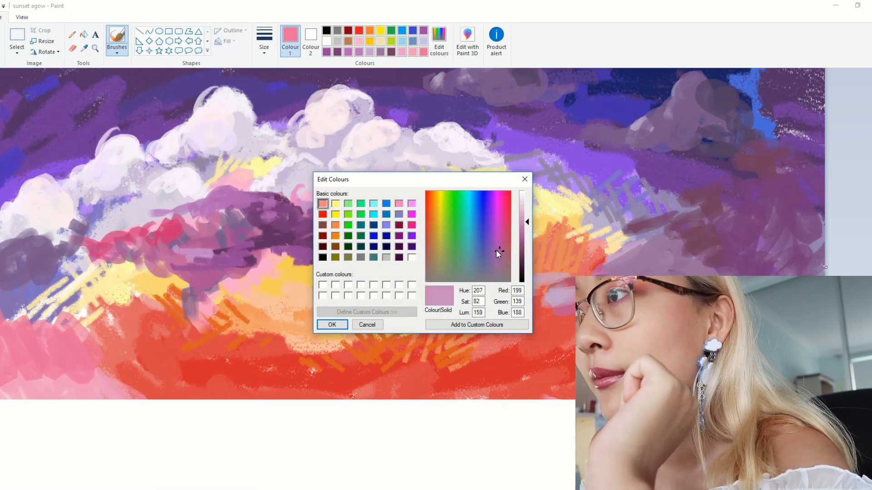
left_click(523, 220)
left_click(332, 325)
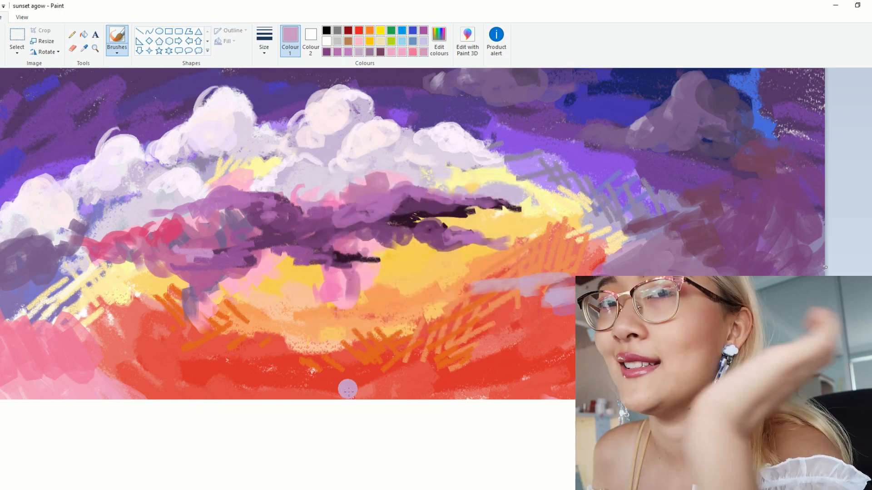
key("alt+Tab")
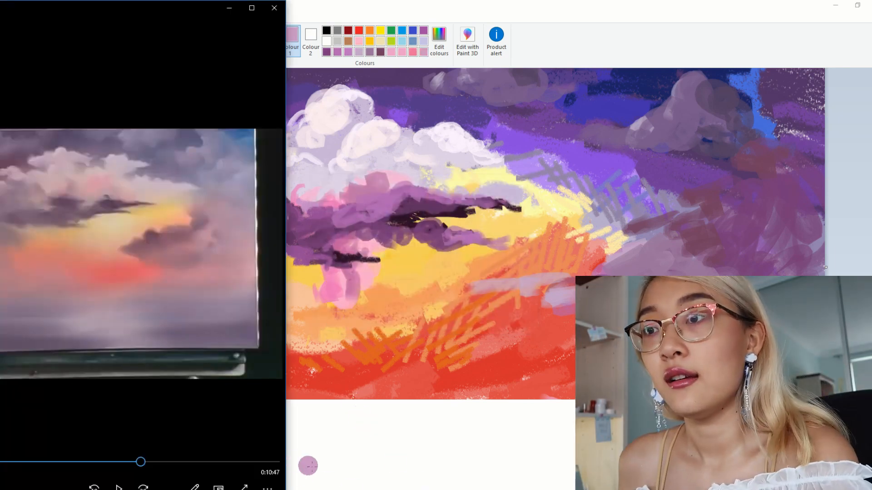
key("alt+Tab")
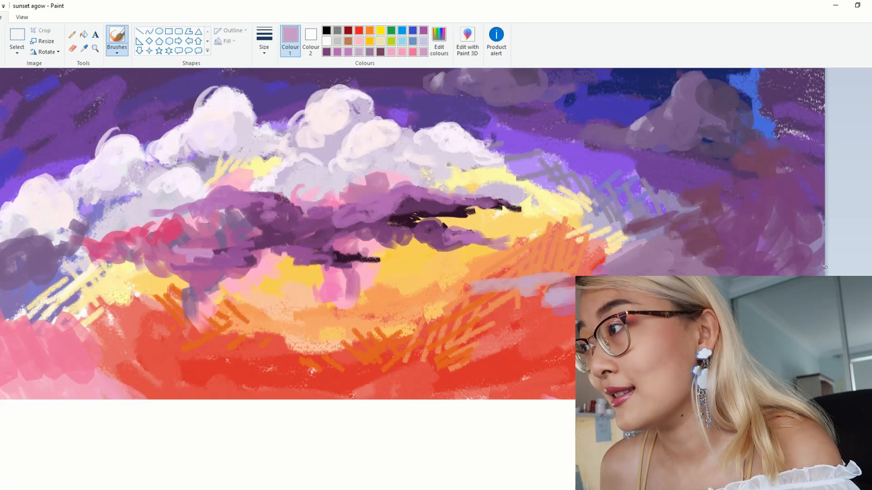
Paint broad horizontal lilac strokes below the horizon to start the water on the right side
left_click_drag(507, 420, 579, 412)
left_click_drag(454, 412, 579, 406)
left_click_drag(511, 421, 578, 423)
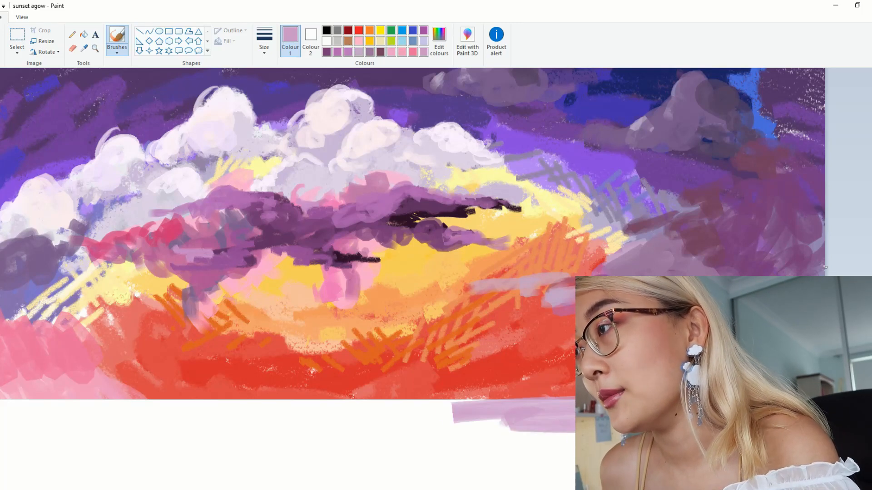
left_click_drag(554, 457, 578, 454)
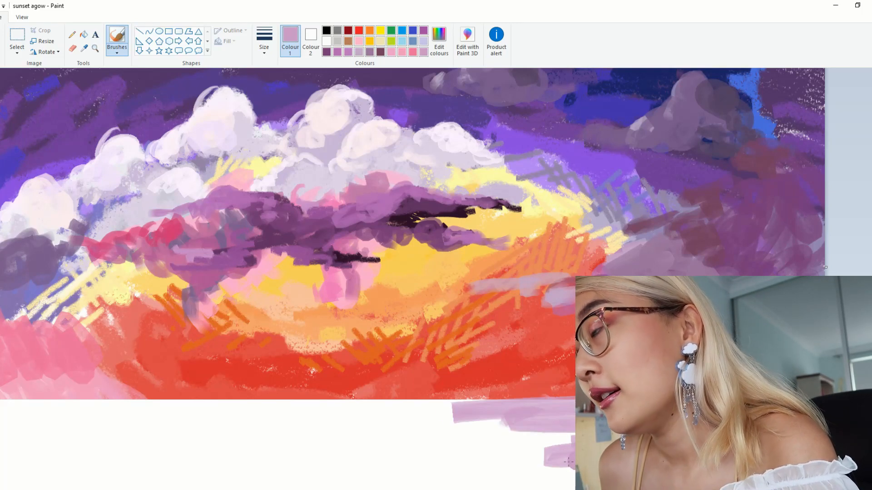
mouse_move(579, 437)
left_mouse_down()
mouse_move(497, 439)
mouse_move(579, 449)
left_mouse_up()
left_click_drag(482, 470, 578, 472)
left_click_drag(263, 448, 413, 436)
left_click_drag(262, 465, 481, 449)
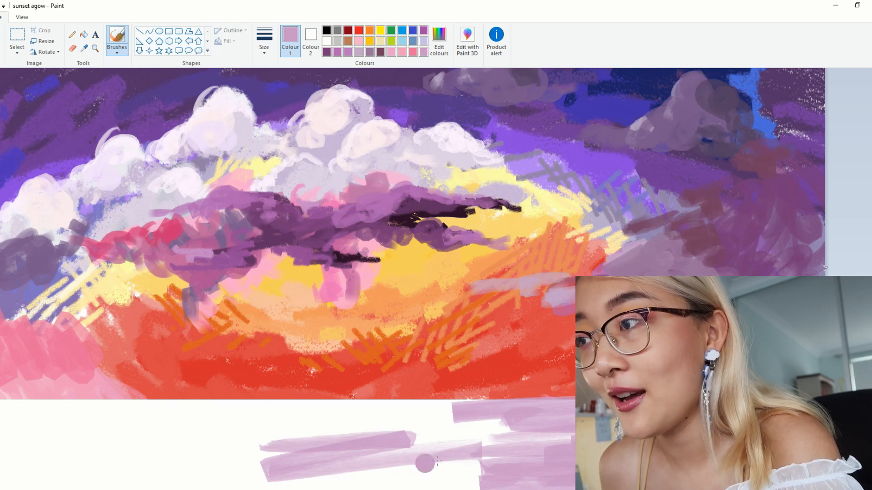
key("ctrl+z")
key("ctrl+z")
mouse_move(220, 426)
left_mouse_down()
mouse_move(237, 466)
mouse_move(435, 482)
left_mouse_up()
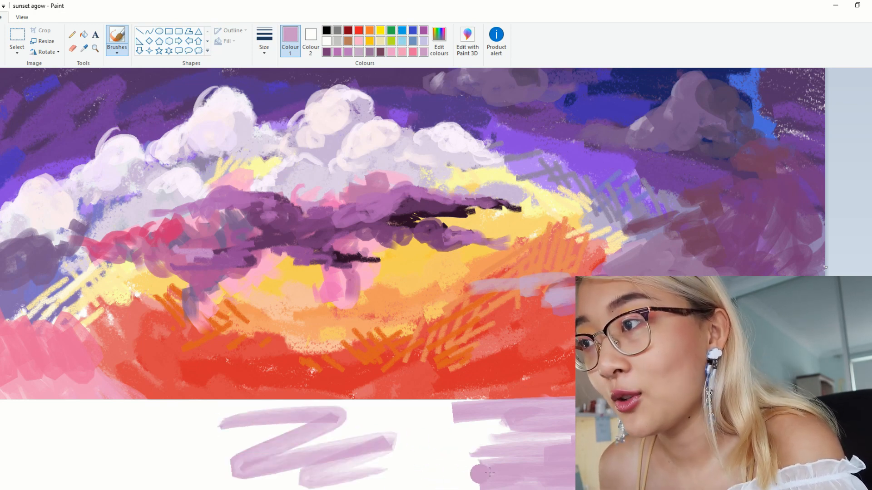
key("ctrl+z")
Extend the lilac water across the left and centre, leaving a white patch in the middle as the light's reflection
mouse_move(278, 407)
left_mouse_down()
mouse_move(200, 412)
mouse_move(143, 434)
mouse_move(28, 436)
left_mouse_up()
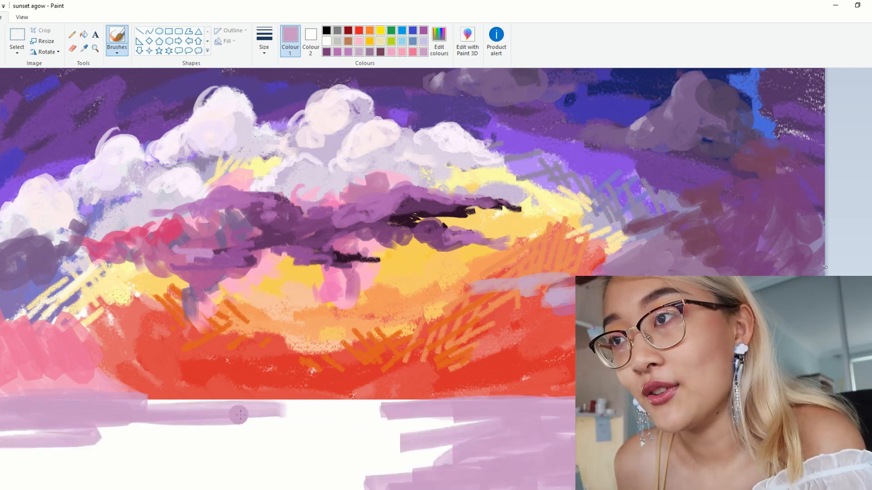
mouse_move(27, 466)
left_mouse_down()
mouse_move(62, 461)
mouse_move(1, 454)
mouse_move(86, 451)
mouse_move(75, 472)
mouse_move(7, 481)
mouse_move(195, 472)
mouse_move(236, 484)
mouse_move(295, 481)
left_mouse_up()
mouse_move(58, 440)
left_mouse_down()
mouse_move(85, 425)
mouse_move(286, 409)
mouse_move(209, 412)
mouse_move(60, 462)
mouse_move(115, 449)
mouse_move(117, 421)
mouse_move(314, 404)
mouse_move(209, 415)
mouse_move(99, 410)
mouse_move(229, 445)
mouse_move(223, 454)
mouse_move(242, 465)
mouse_move(300, 468)
mouse_move(299, 481)
mouse_move(274, 487)
mouse_move(318, 486)
left_mouse_up()
left_click_drag(458, 439, 386, 431)
left_click_drag(384, 414, 311, 399)
Mix darker muted mauves, starting with RGB 163, 97, 156, and shade the water's outer areas with horizontal strokes
left_click(439, 41)
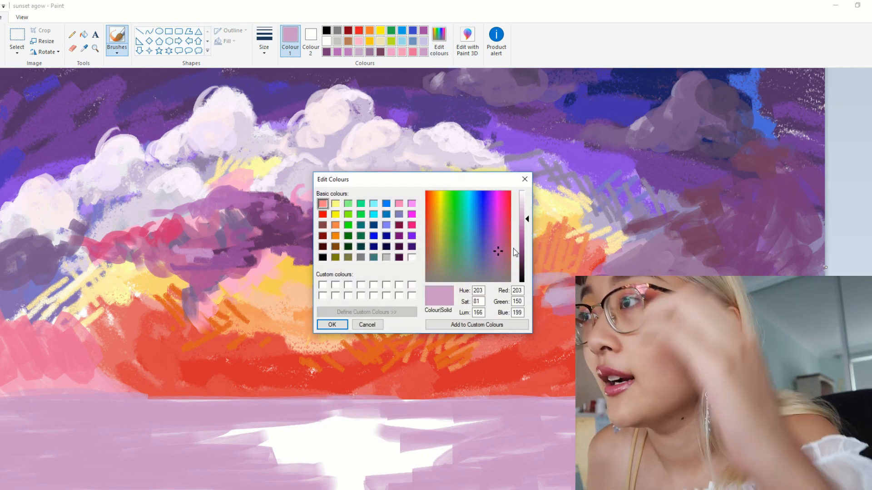
left_click(498, 258)
left_click(332, 324)
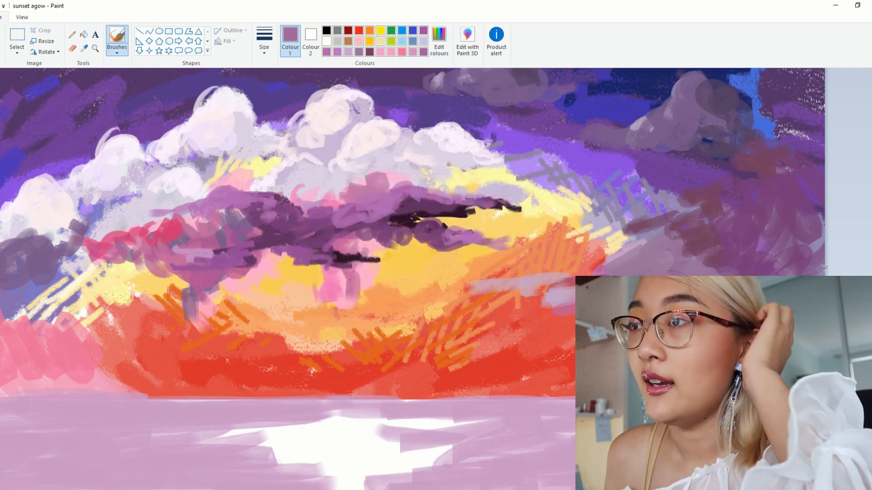
key("alt+Tab")
key("alt+Tab")
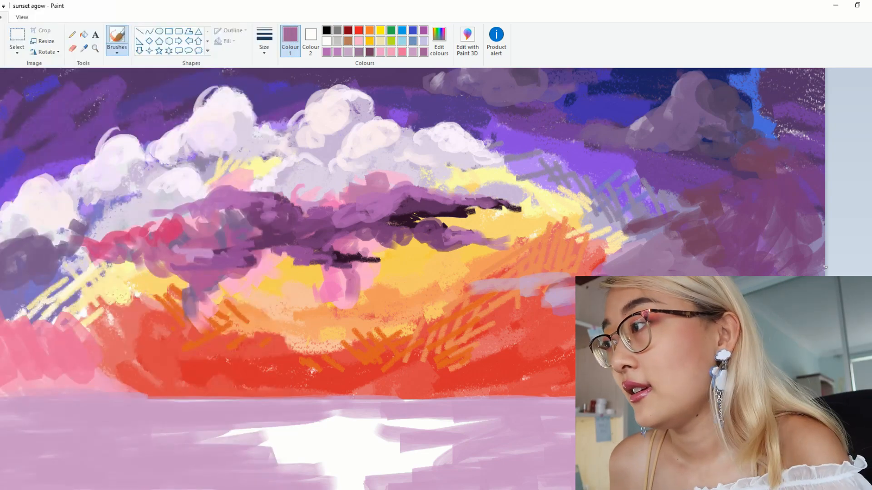
left_click(443, 54)
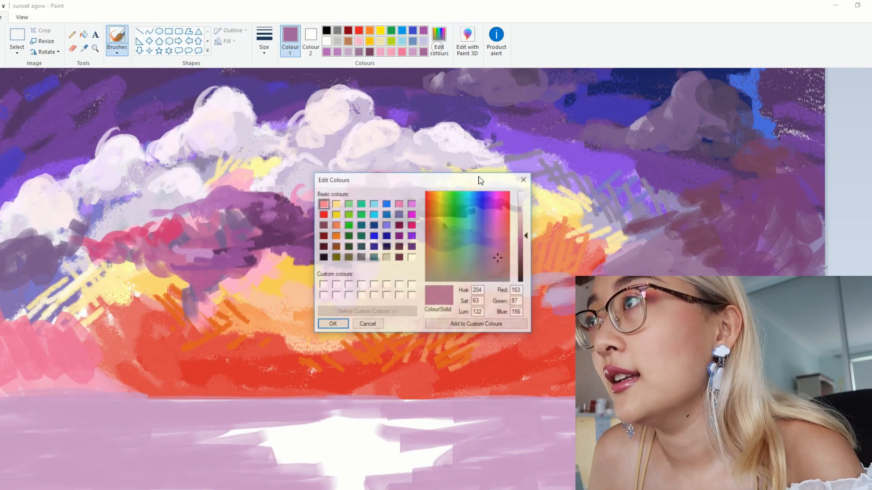
left_click(500, 264)
Mix a deep plum, RGB 118, 61, 102, and darken the lower-left corner of the water
left_click(525, 248)
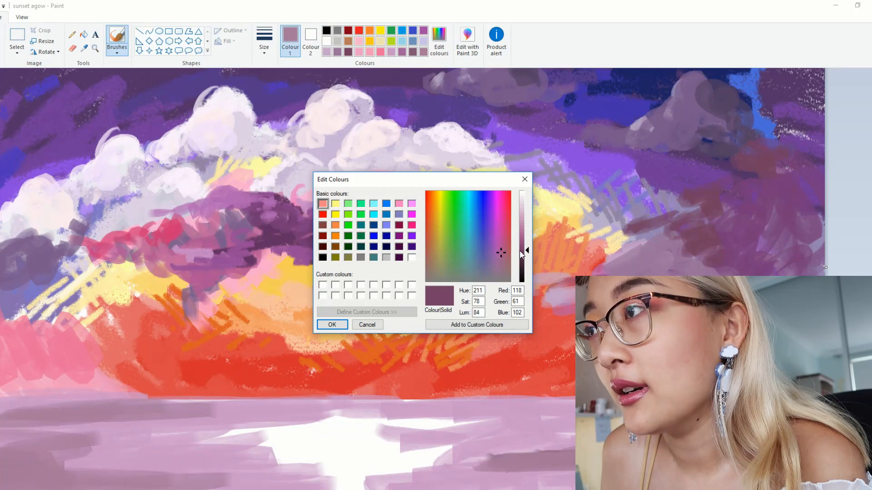
left_click(332, 324)
mouse_move(39, 483)
left_mouse_down()
mouse_move(1, 481)
mouse_move(175, 484)
left_mouse_up()
mouse_move(55, 471)
left_mouse_down()
mouse_move(1, 470)
mouse_move(19, 460)
left_mouse_up()
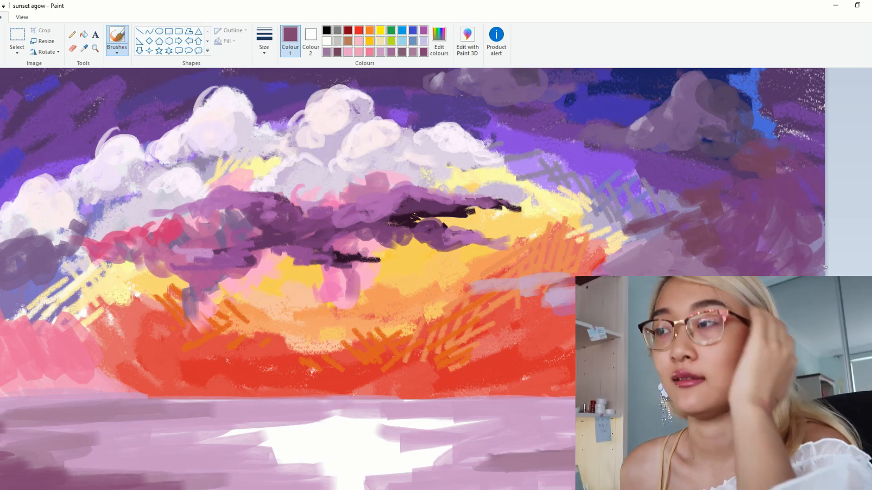
Check the lesson video, mix a very pale pink, RGB 250, 239, 249, and brush pale strokes over the white reflection
key("alt+Tab")
mouse_move(141, 462)
left_mouse_down()
mouse_move(159, 461)
mouse_move(150, 461)
left_mouse_up()
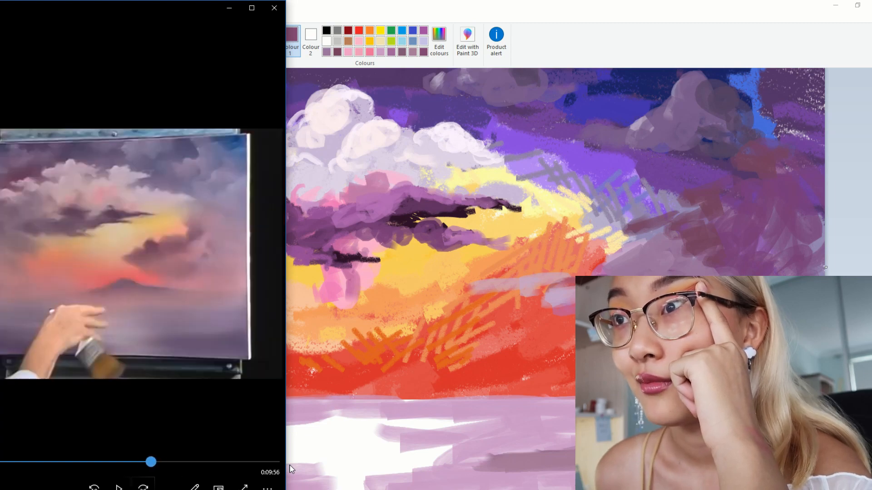
key("alt+Tab")
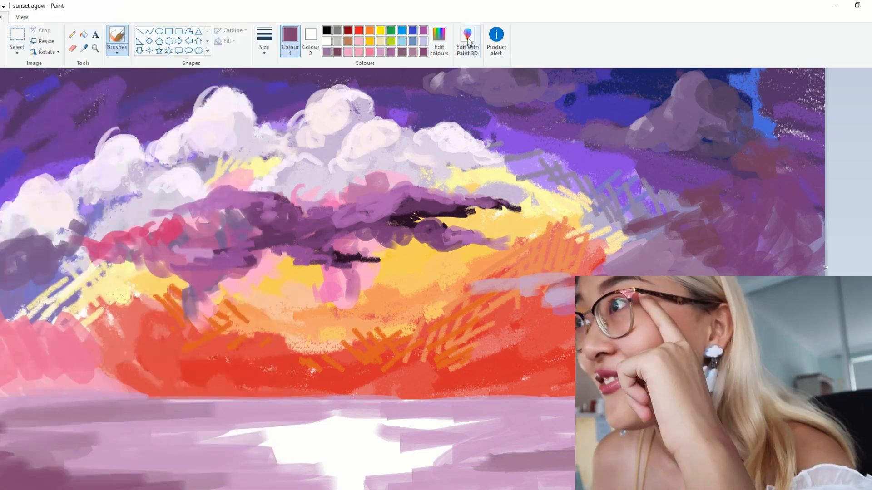
left_click(439, 41)
left_click(461, 202)
left_click(467, 192)
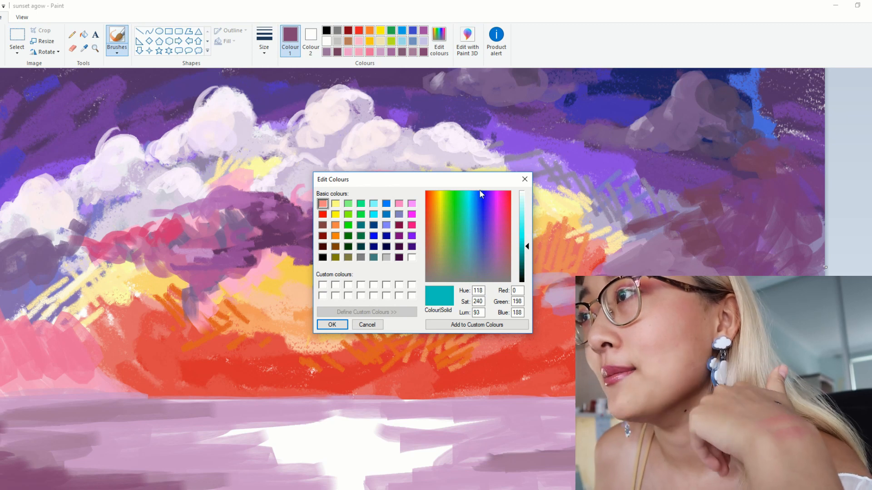
left_click_drag(482, 195, 497, 192)
left_click(523, 197)
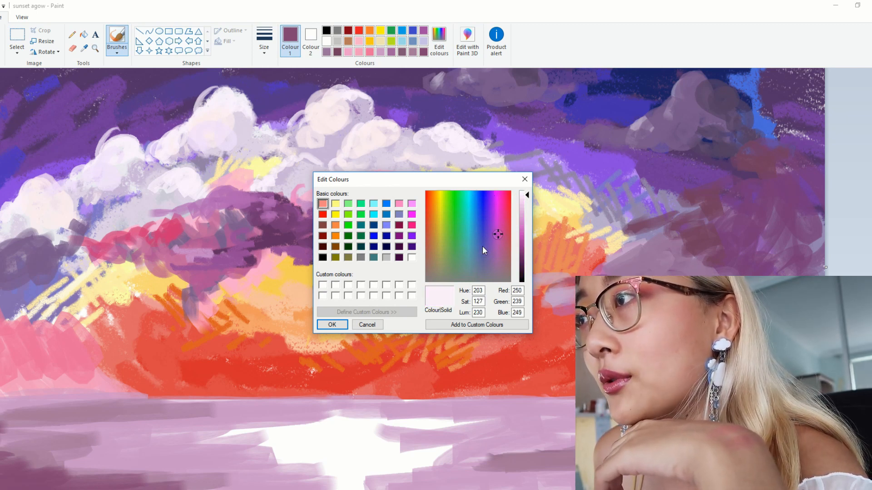
left_click(329, 327)
mouse_move(387, 425)
left_mouse_down()
mouse_move(436, 420)
mouse_move(431, 434)
mouse_move(534, 457)
left_mouse_up()
Choose a smaller brush size and feather the reflection's edges with thin pale lilac strokes across the water
left_click(264, 40)
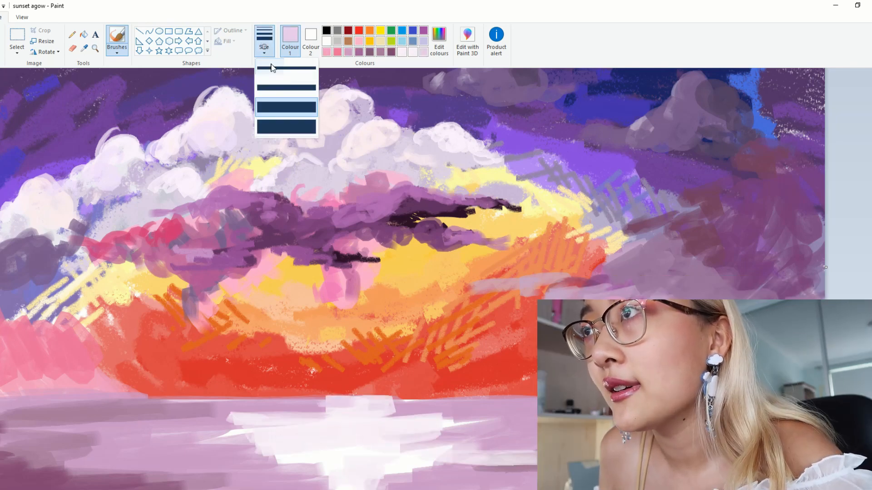
left_click(279, 87)
mouse_move(309, 423)
left_mouse_down()
mouse_move(227, 421)
mouse_move(278, 431)
left_mouse_up()
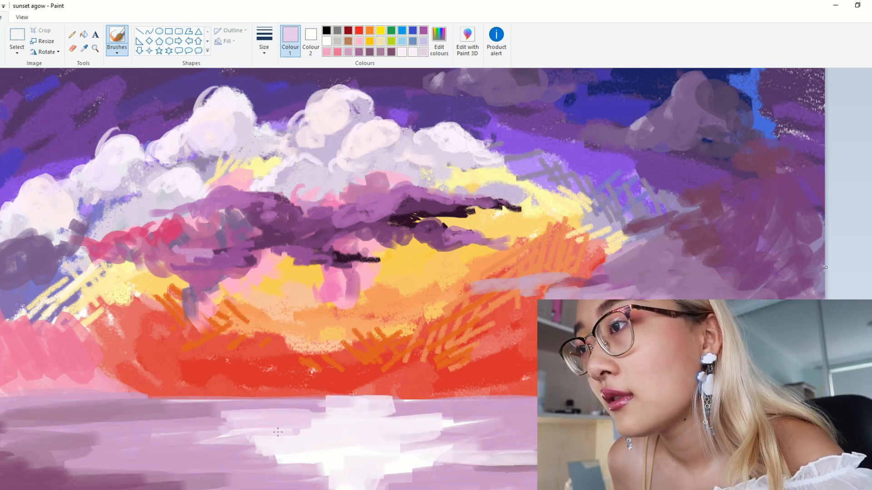
left_click_drag(221, 422, 166, 417)
left_click_drag(400, 410, 467, 410)
Add pink touches where the reflection meets the horizon and blend the reflection into the water with pale lilac strokes
left_click(337, 52)
mouse_move(336, 396)
left_mouse_down()
mouse_move(369, 397)
mouse_move(343, 396)
left_mouse_up()
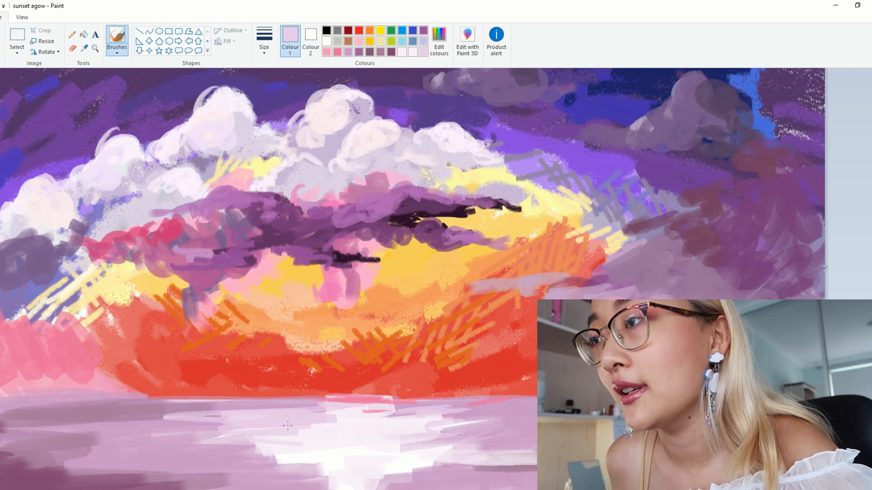
left_click_drag(362, 416, 403, 408)
mouse_move(249, 458)
left_mouse_down()
mouse_move(324, 459)
mouse_move(335, 478)
left_mouse_up()
left_click_drag(385, 468, 415, 459)
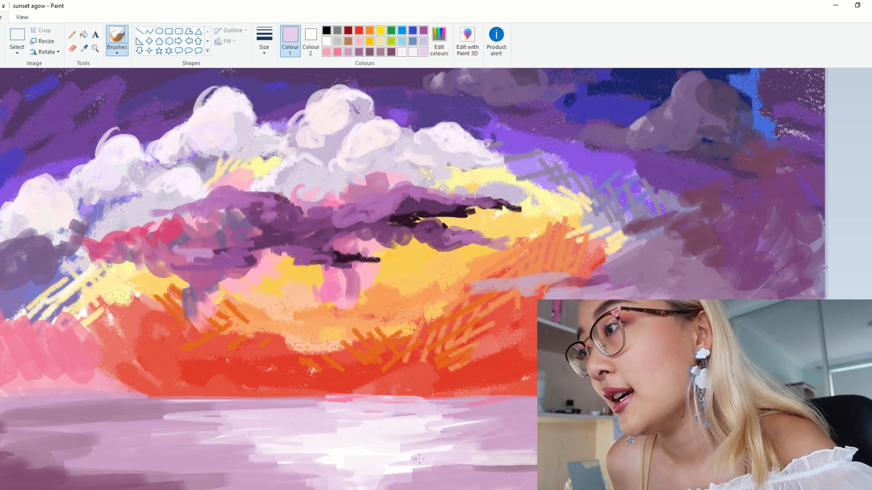
left_click_drag(453, 433, 364, 417)
left_click_drag(395, 465, 487, 466)
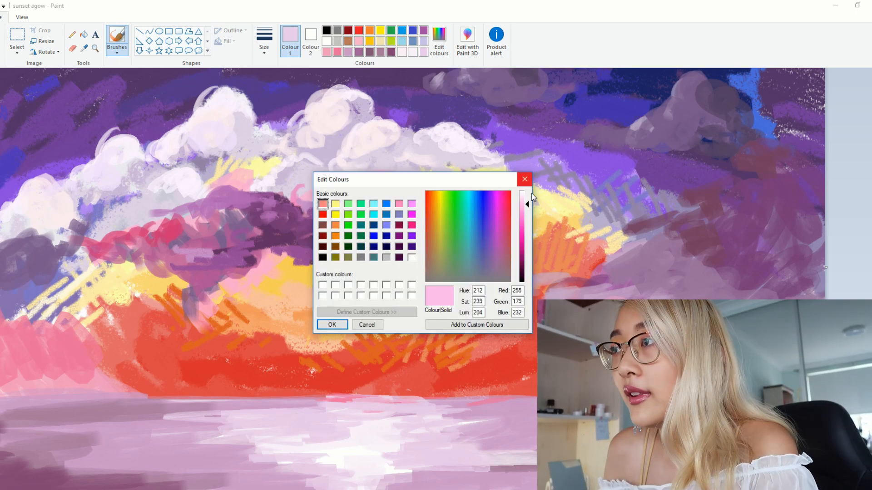
Lighten the colour to white and paint bright highlights down the reflection and across the water beneath the horizon
left_click(522, 192)
left_click(522, 195)
left_click(521, 200)
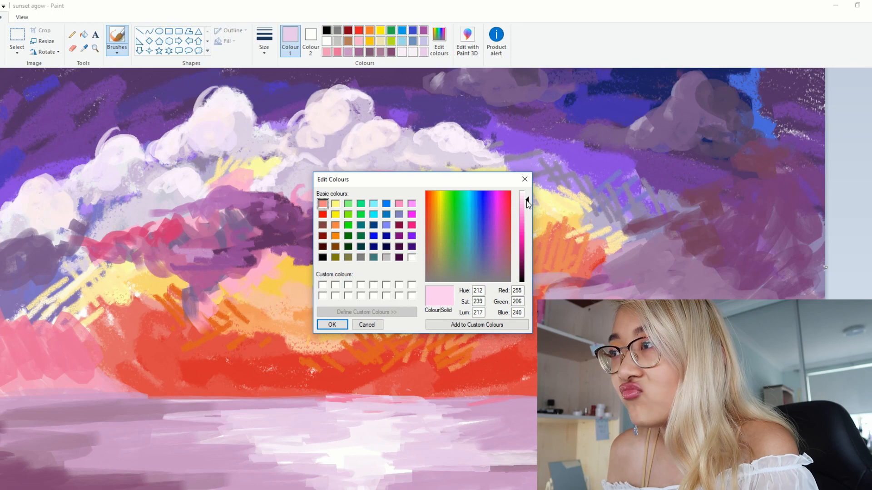
left_click_drag(370, 404, 468, 406)
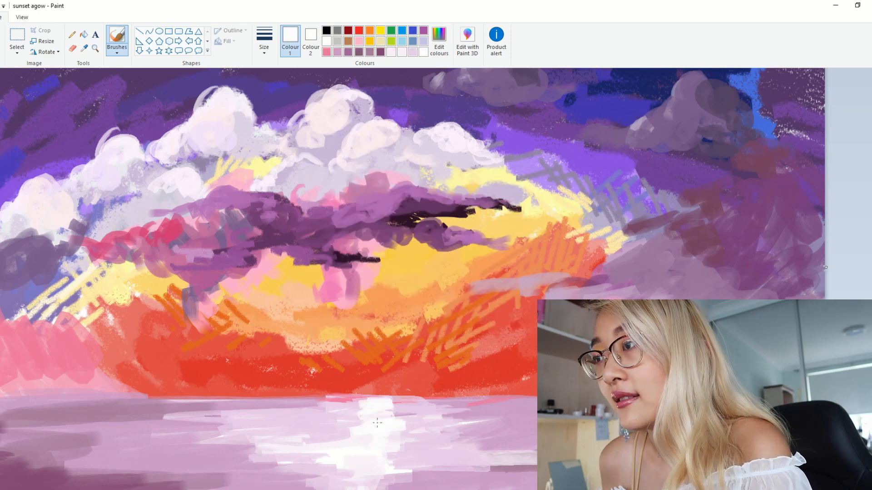
left_click_drag(510, 472, 308, 472)
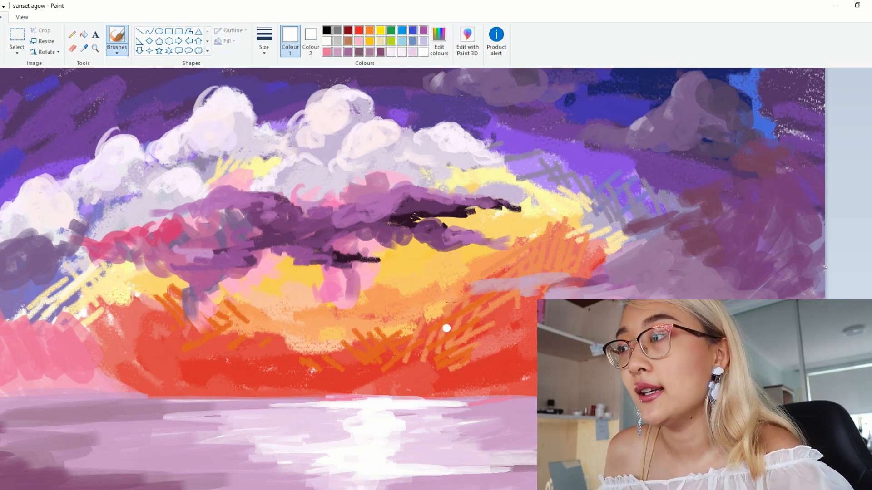
Mix a muted pink, RGB 206, 132, 191, as the painting colour
left_click(438, 43)
left_click(498, 239)
left_click(495, 228)
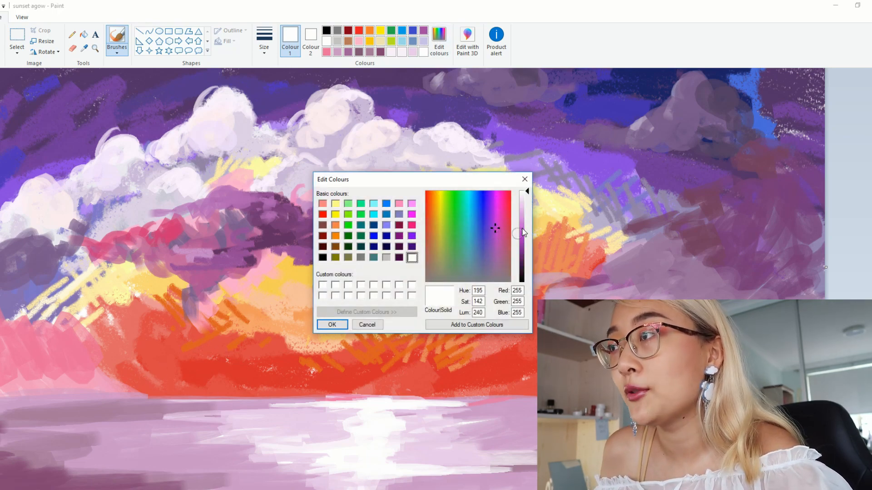
left_click(526, 229)
left_click(521, 221)
left_click(499, 243)
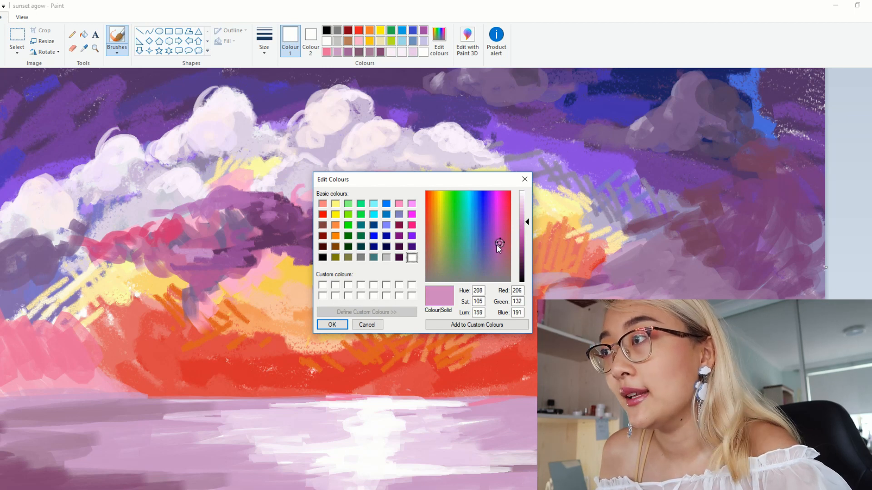
left_click(325, 326)
Crosshatch muted pink strokes over the base of the red sky just above the horizon
left_click_drag(136, 374, 231, 396)
mouse_move(196, 363)
left_mouse_down()
mouse_move(262, 390)
mouse_move(183, 389)
left_mouse_up()
left_click_drag(235, 362, 204, 392)
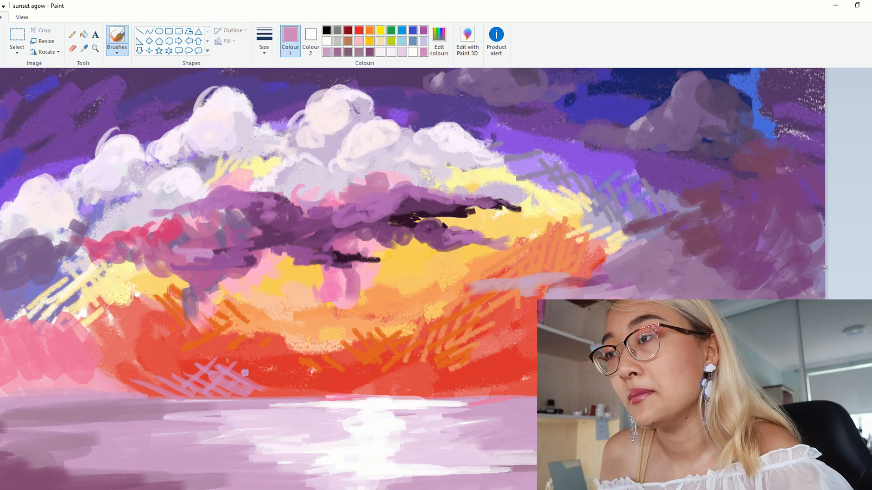
left_click_drag(262, 373, 233, 398)
left_click_drag(282, 377, 244, 398)
left_click(440, 48)
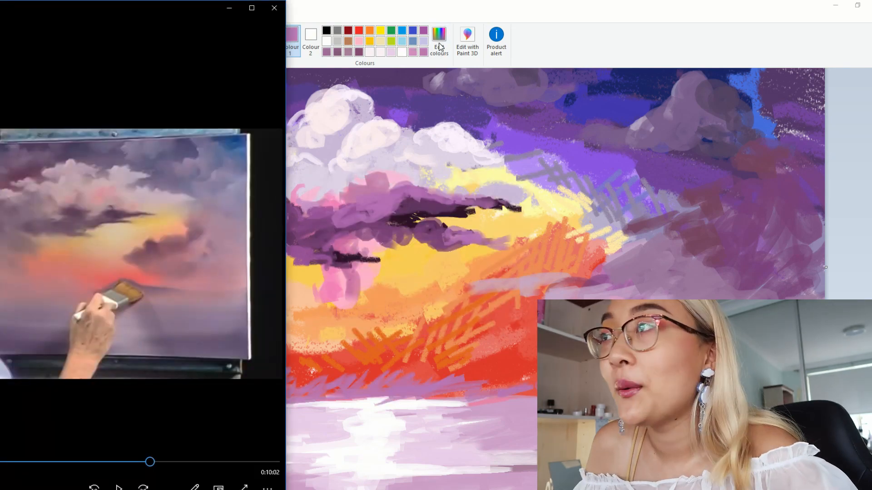
Mix a dark muted plum and paint a small mountain on the horizon beside the bright reflection
left_click(440, 45)
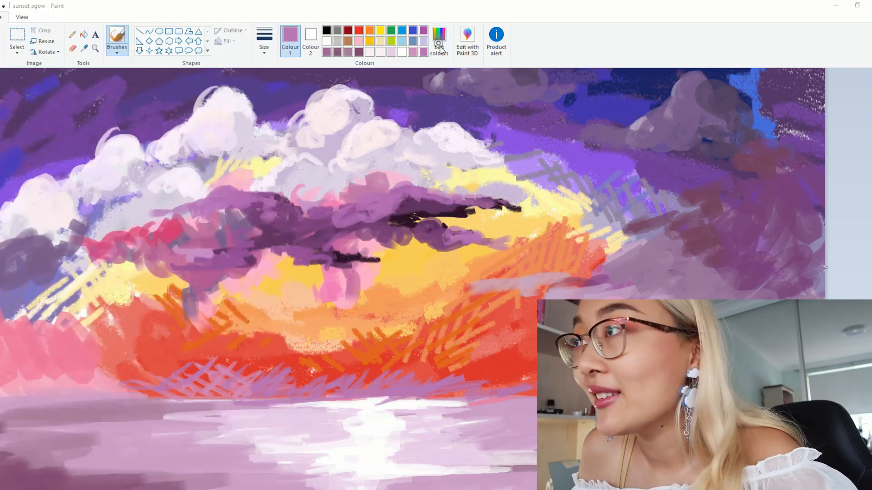
left_click(498, 264)
left_click(521, 258)
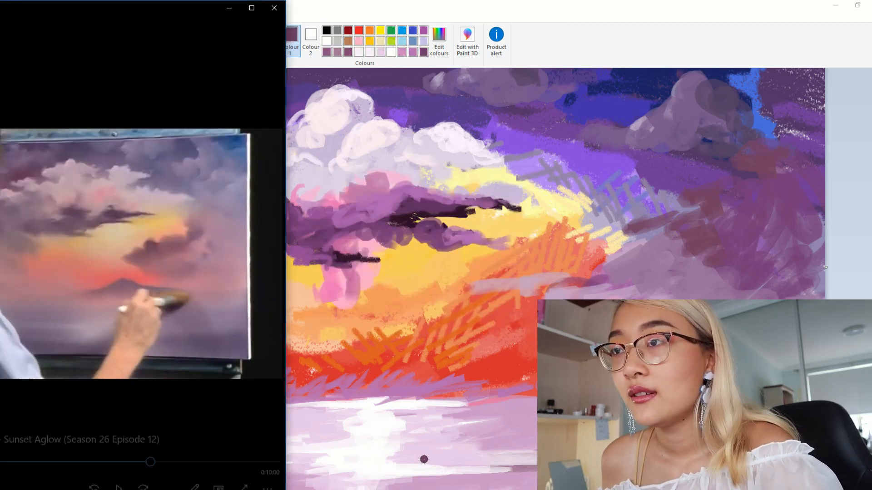
left_click(423, 364)
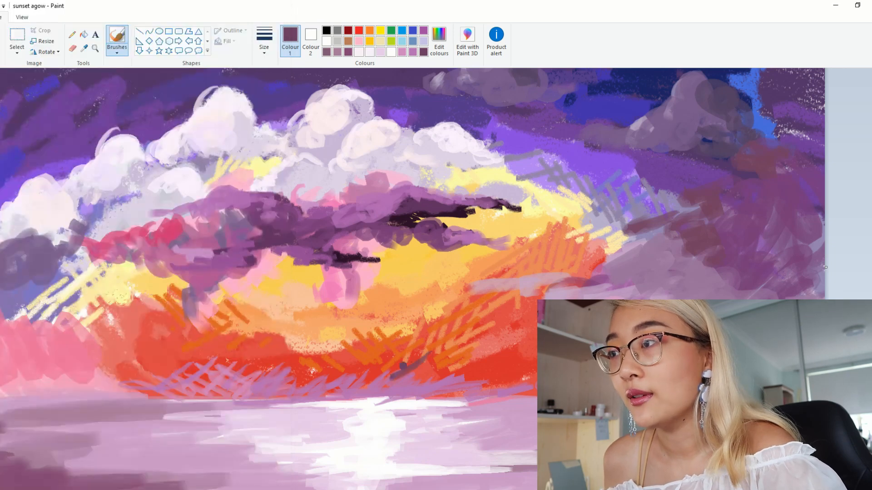
mouse_move(454, 348)
left_mouse_down()
mouse_move(504, 373)
mouse_move(433, 344)
mouse_move(367, 399)
mouse_move(431, 356)
left_mouse_up()
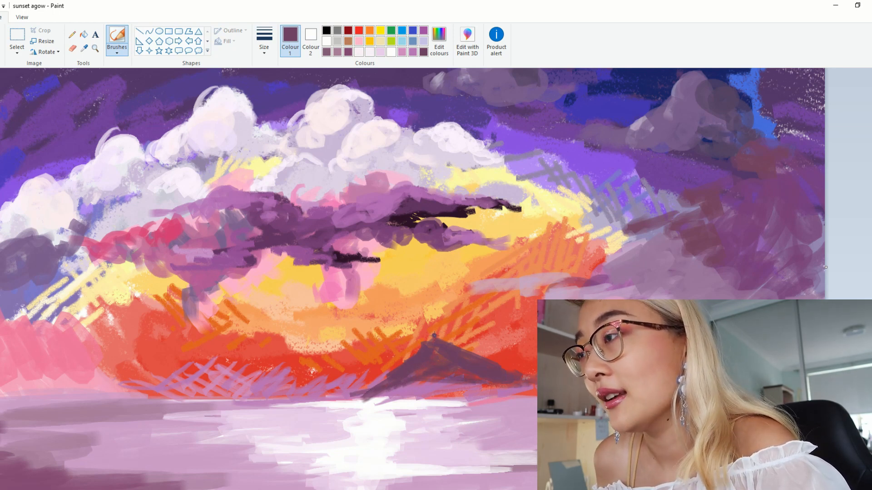
key("ctrl+z")
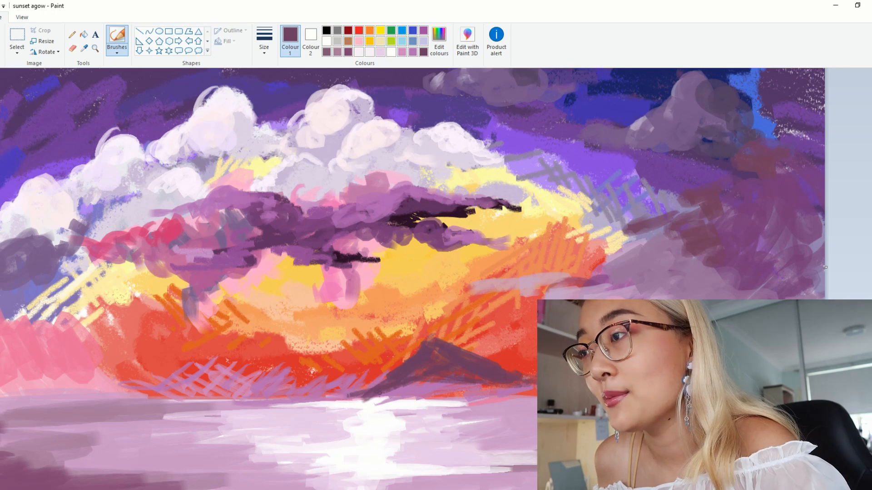
left_click_drag(386, 383, 348, 392)
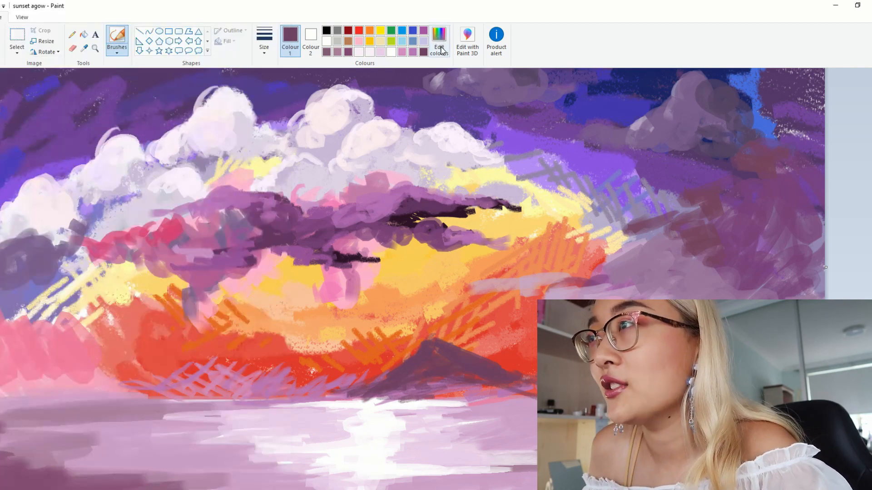
Darken the colour to near-black plum and shade the body and slopes of the small mountain
left_click(444, 53)
left_click(526, 271)
left_click(332, 325)
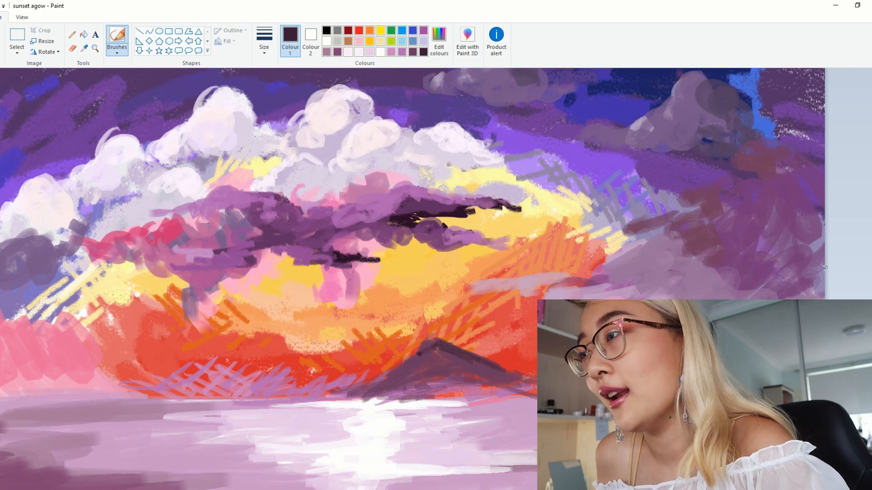
left_click_drag(412, 365, 534, 374)
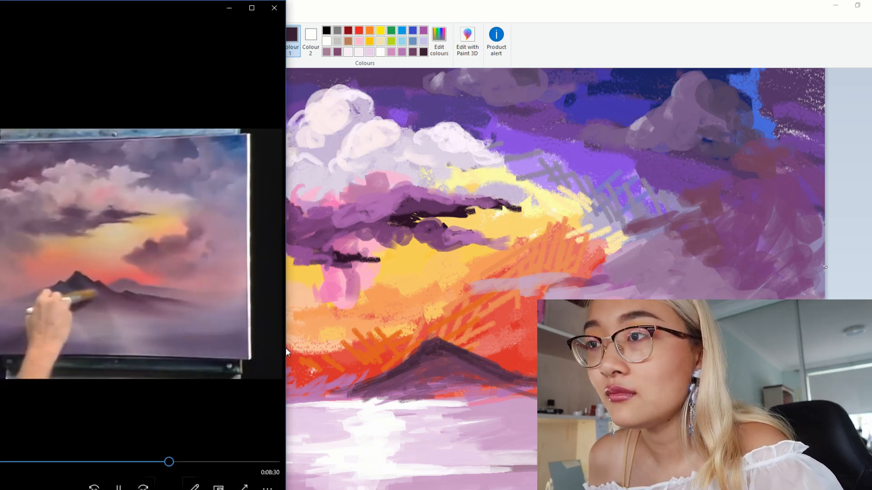
Pause the lesson video and outline a low peak, a tall peak and a foothill across the sky left of the small mountain
key("space")
left_click(439, 370)
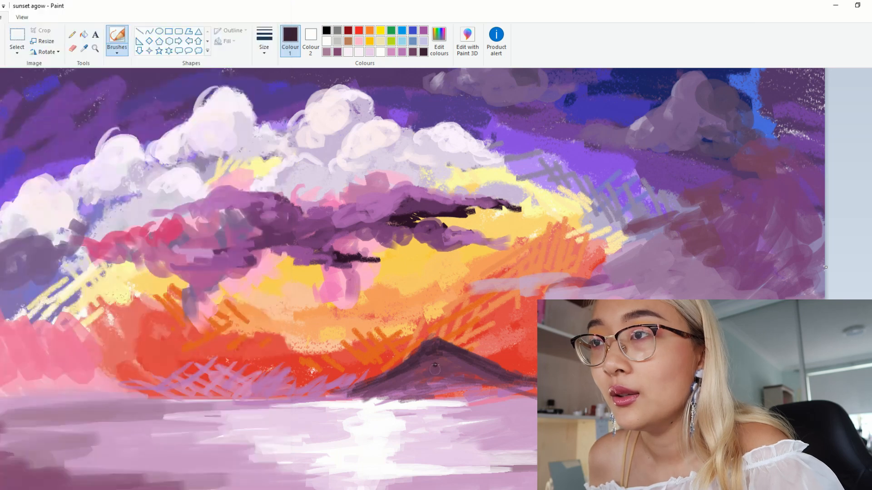
key("ctrl+z")
left_click_drag(478, 382, 475, 380)
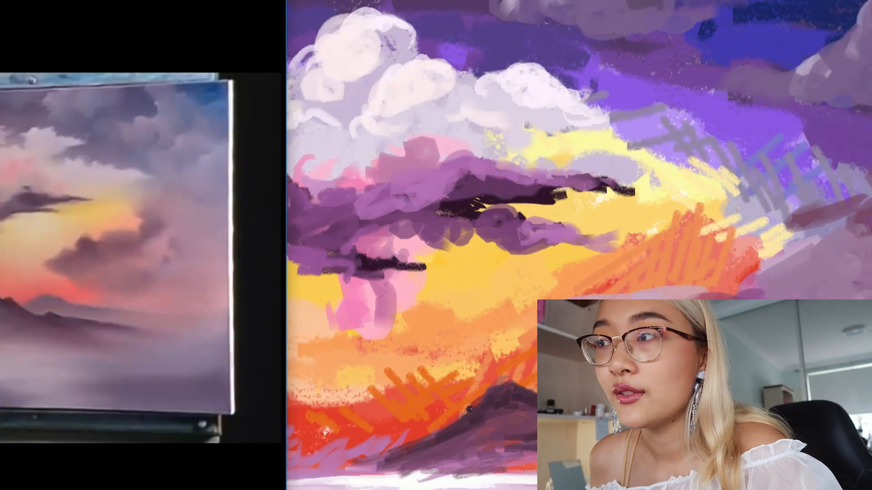
mouse_move(442, 428)
left_mouse_down()
mouse_move(379, 395)
mouse_move(333, 353)
mouse_move(291, 374)
left_mouse_up()
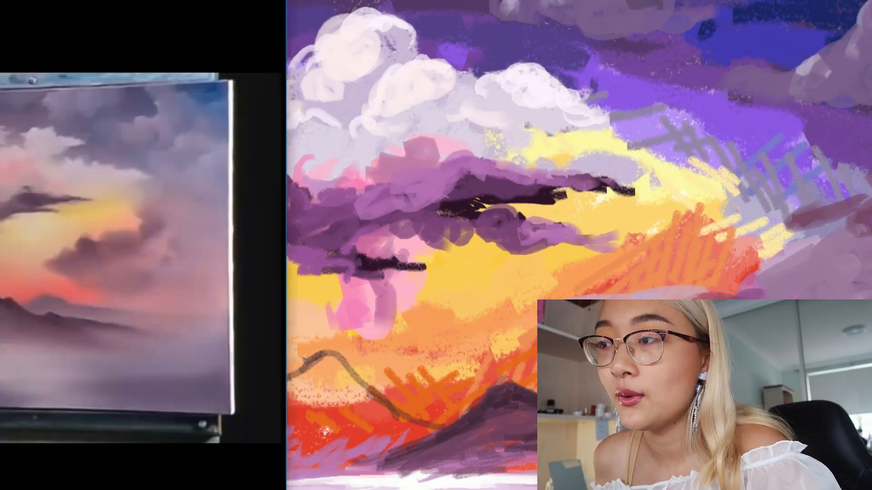
mouse_move(307, 357)
left_mouse_down()
mouse_move(268, 377)
mouse_move(151, 275)
mouse_move(79, 327)
left_mouse_up()
mouse_move(139, 271)
left_mouse_down()
mouse_move(31, 377)
mouse_move(56, 360)
mouse_move(1, 394)
mouse_move(102, 394)
left_mouse_up()
key("ctrl+z")
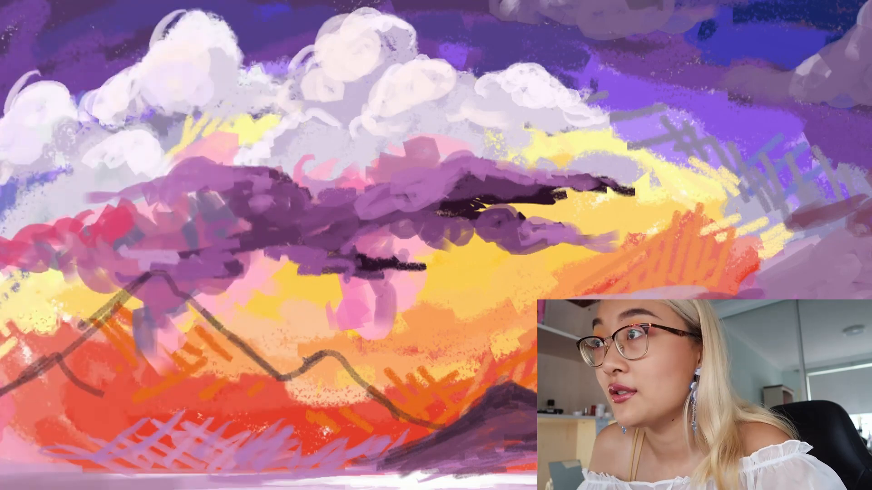
Mix a very dark blue-violet, try it on the tall peak's left slope, and set the brush to the second-thickest line
left_click(604, 313)
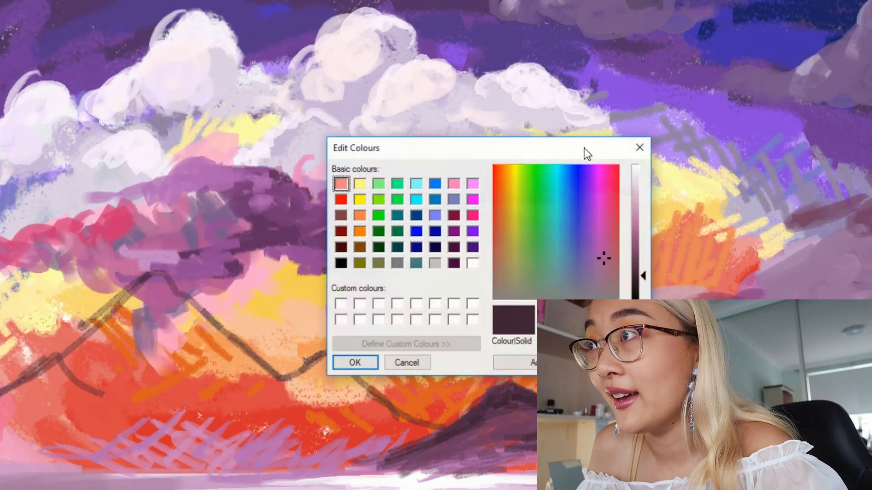
left_click(609, 262)
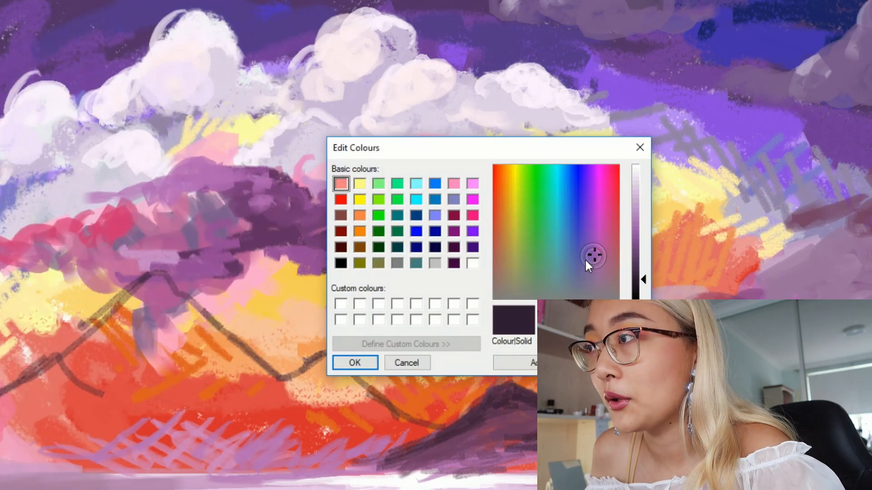
left_click(354, 363)
mouse_move(141, 295)
left_mouse_down()
mouse_move(82, 354)
mouse_move(130, 306)
mouse_move(84, 361)
mouse_move(93, 383)
left_mouse_up()
left_click(252, 1)
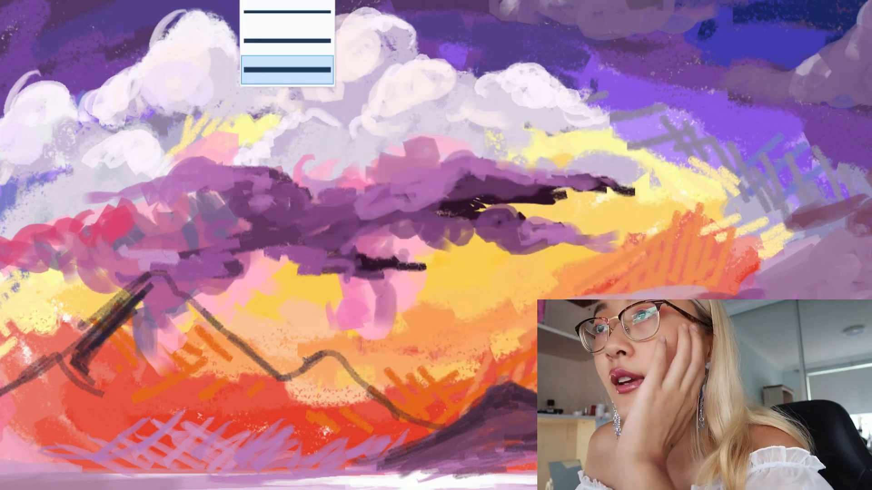
left_click(33, 1)
left_click(34, 1)
left_click(254, 1)
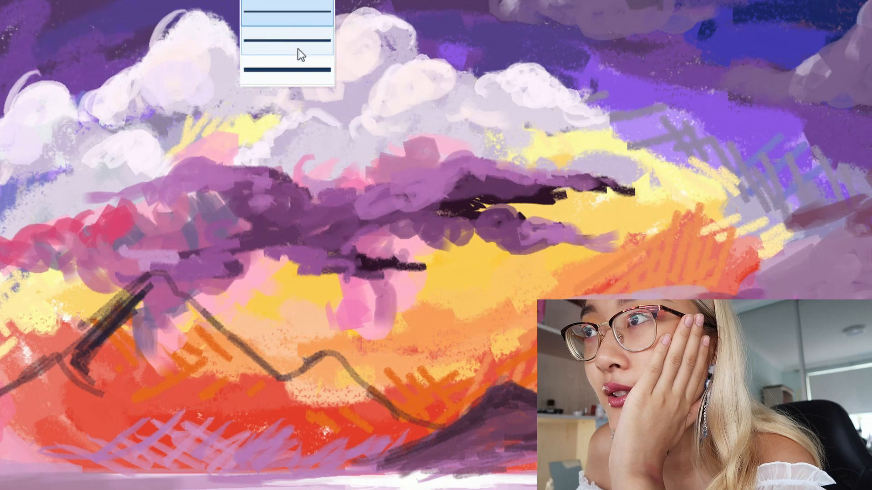
left_click(299, 53)
Undo the trial strokes and fill the left slope of the tall peak with solid dark blue-violet
left_click_drag(152, 352, 114, 420)
key("ctrl+z")
mouse_move(129, 299)
left_mouse_down()
mouse_move(78, 350)
mouse_move(140, 289)
mouse_move(71, 344)
mouse_move(79, 365)
left_mouse_up()
key("ctrl+z")
key("ctrl+z")
mouse_move(149, 286)
left_mouse_down()
mouse_move(69, 360)
mouse_move(82, 357)
mouse_move(100, 395)
mouse_move(81, 351)
mouse_move(89, 367)
mouse_move(116, 343)
mouse_move(132, 299)
mouse_move(102, 365)
mouse_move(141, 311)
mouse_move(108, 375)
mouse_move(142, 350)
left_mouse_up()
left_click(35, 1)
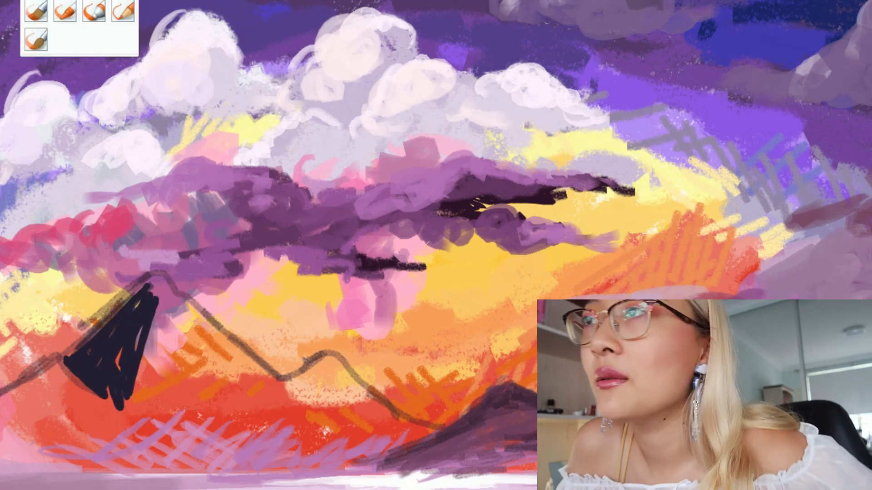
left_click(101, 6)
left_click_drag(181, 329, 207, 412)
key("ctrl+z")
Switch to the watercolour brush and layer translucent dark strokes from the tall peak's summit down its centre
left_click(36, 0)
left_click(30, 46)
mouse_move(159, 374)
left_mouse_down()
mouse_move(170, 409)
mouse_move(165, 400)
left_mouse_up()
key("ctrl+z")
mouse_move(156, 314)
left_mouse_down()
mouse_move(157, 391)
mouse_move(159, 284)
left_mouse_up()
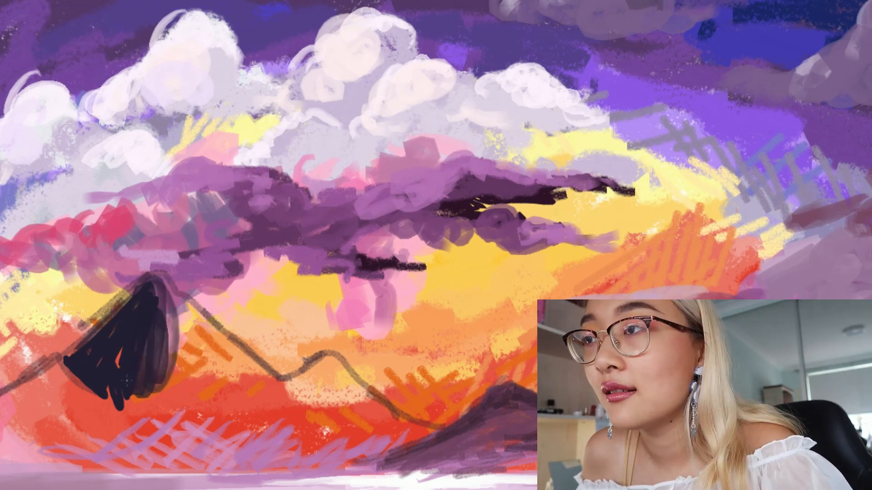
Fill the tall peak's right face, the low peak beside it and the left foothill with dark blue-violet
mouse_move(140, 415)
left_mouse_down()
mouse_move(171, 459)
mouse_move(157, 431)
left_mouse_up()
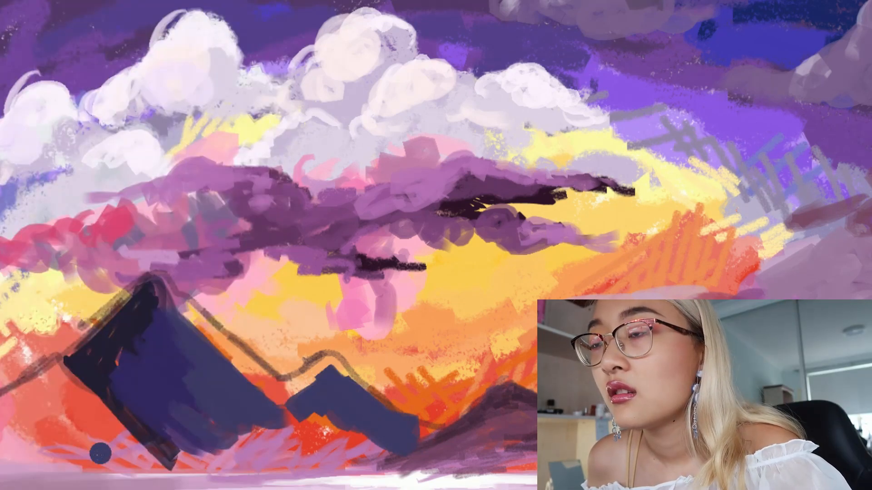
mouse_move(68, 417)
left_mouse_down()
mouse_move(5, 404)
mouse_move(10, 394)
mouse_move(47, 383)
mouse_move(93, 443)
mouse_move(113, 436)
mouse_move(81, 429)
left_mouse_up()
left_click_drag(91, 467, 29, 451)
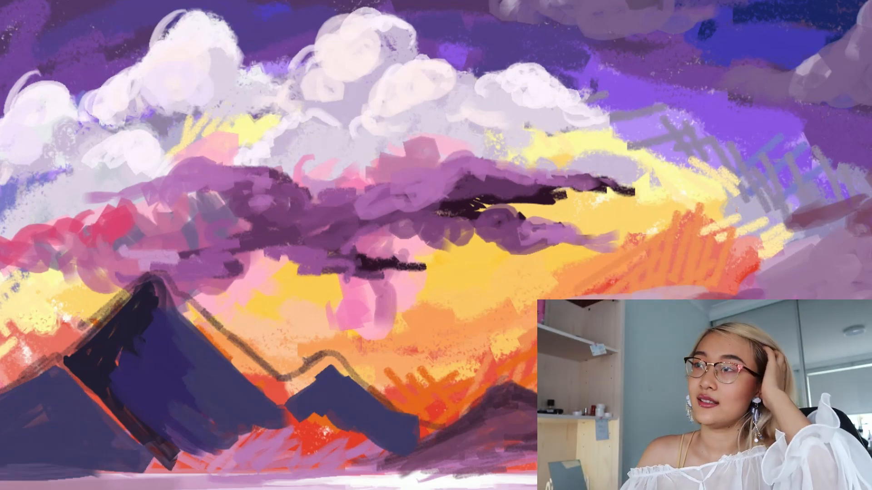
Paint lighter blue-violet strokes across the left foothill's base and darken its edge against the tall peak
left_click(638, 227)
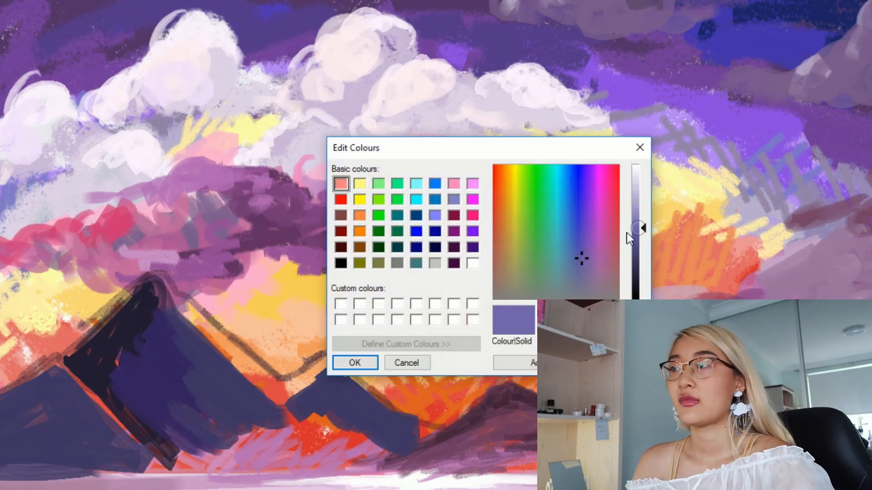
left_click(353, 362)
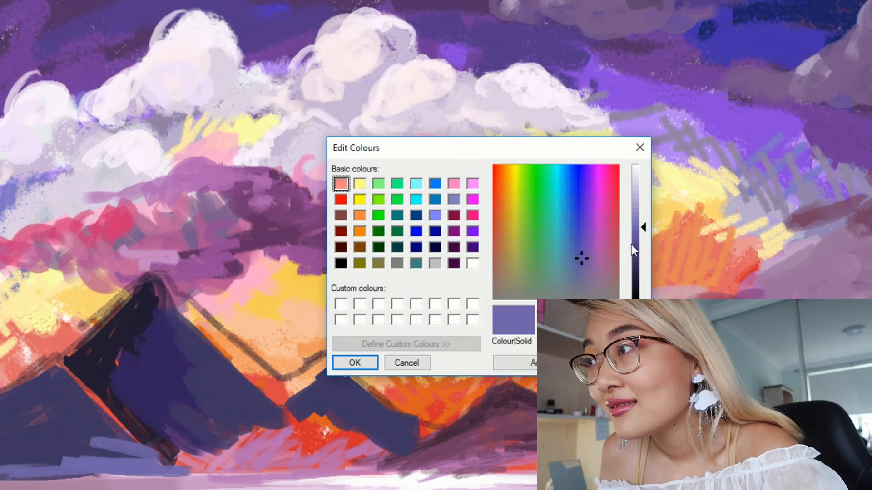
left_click(638, 246)
left_click(355, 362)
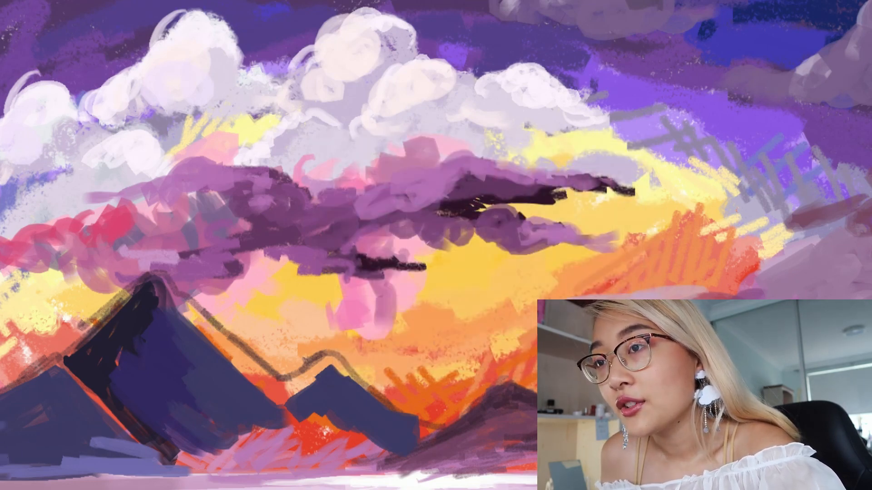
mouse_move(82, 445)
left_mouse_down()
mouse_move(141, 434)
mouse_move(66, 434)
mouse_move(19, 462)
left_mouse_up()
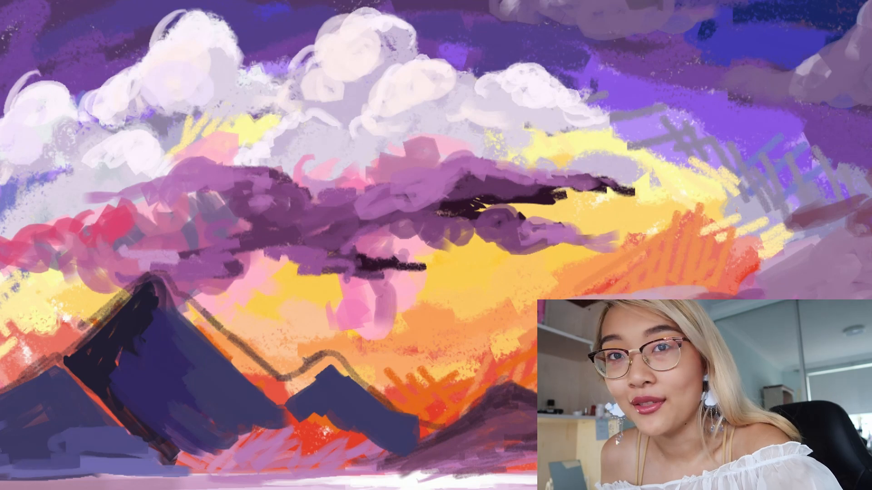
left_click_drag(28, 429, 5, 419)
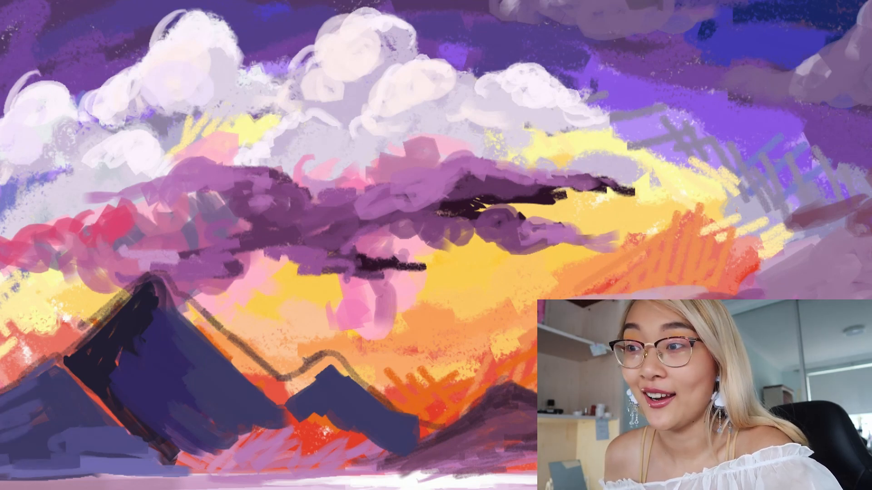
left_click_drag(62, 370, 156, 455)
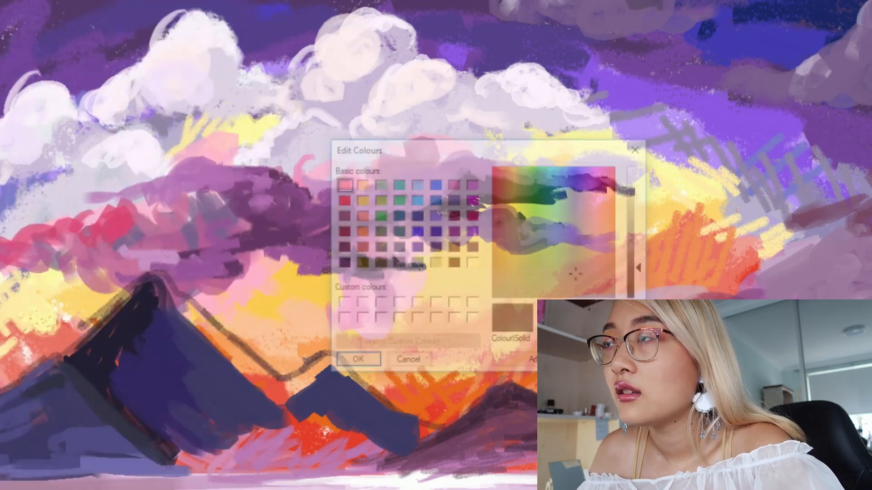
Lighten the colour to a pale blue-violet and paint highlights down the tall peak's right face
left_click(647, 213)
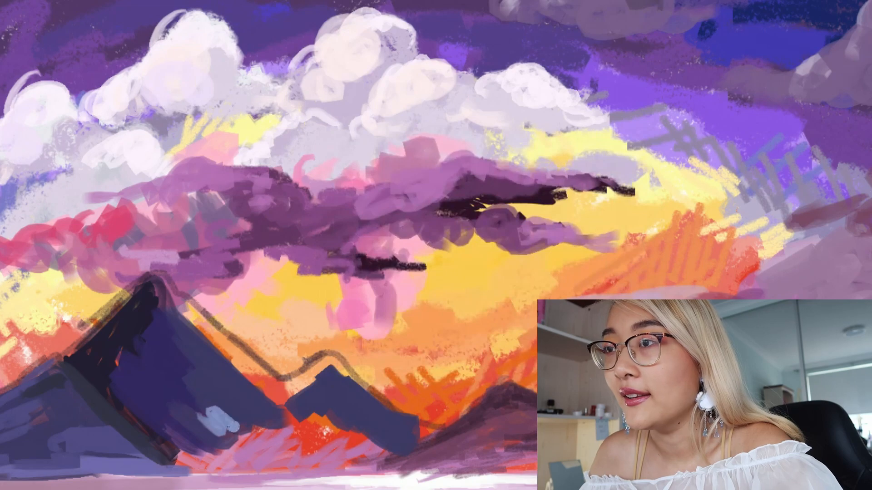
left_click_drag(200, 431, 236, 408)
mouse_move(236, 409)
left_mouse_down()
mouse_move(197, 361)
mouse_move(195, 340)
mouse_move(254, 399)
left_mouse_up()
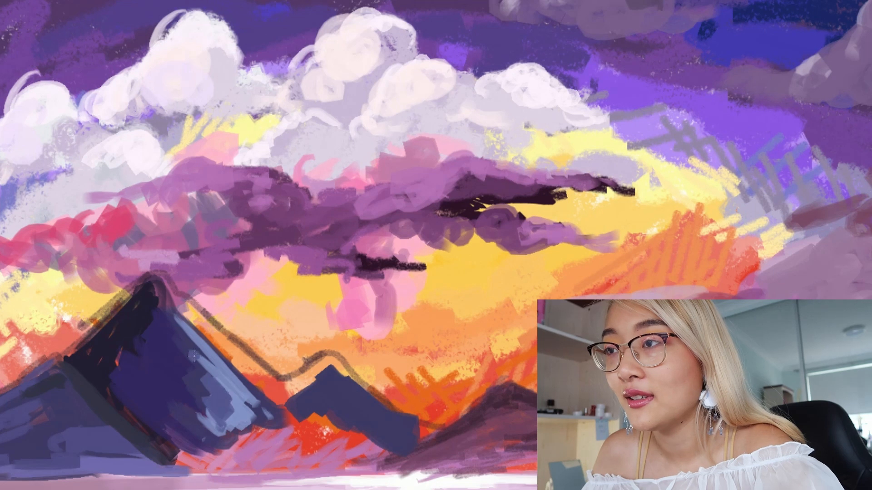
left_click_drag(200, 358, 239, 404)
mouse_move(179, 323)
left_mouse_down()
mouse_move(241, 410)
mouse_move(195, 411)
left_mouse_up()
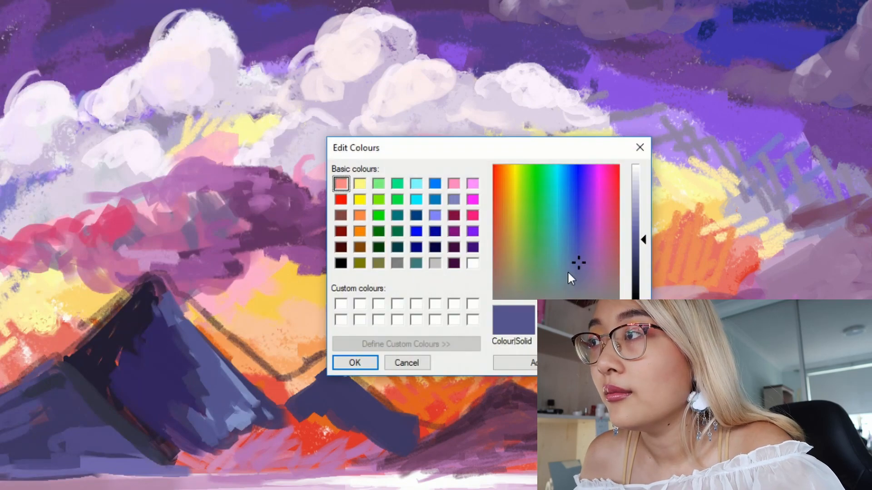
Mix a near-black colour and paint a thick shadow along the tall peak's right ridge
left_click(582, 285)
left_click_drag(643, 240, 642, 293)
left_click(585, 265)
left_click(354, 363)
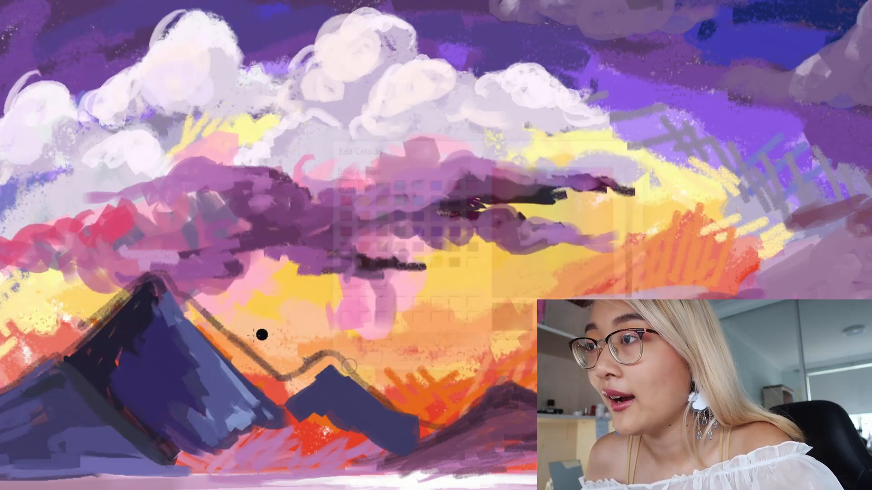
mouse_move(167, 288)
left_mouse_down()
mouse_move(255, 373)
mouse_move(243, 374)
mouse_move(208, 334)
mouse_move(282, 402)
left_mouse_up()
left_click_drag(229, 348, 280, 385)
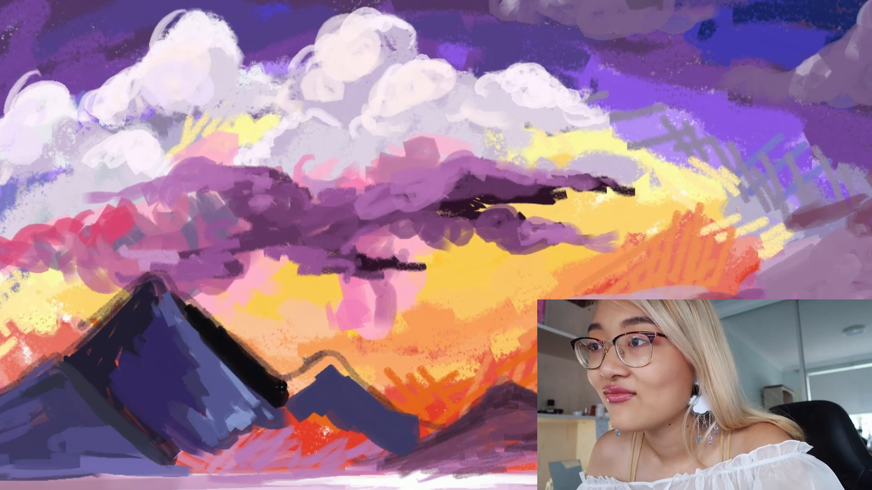
left_click_drag(174, 300, 218, 338)
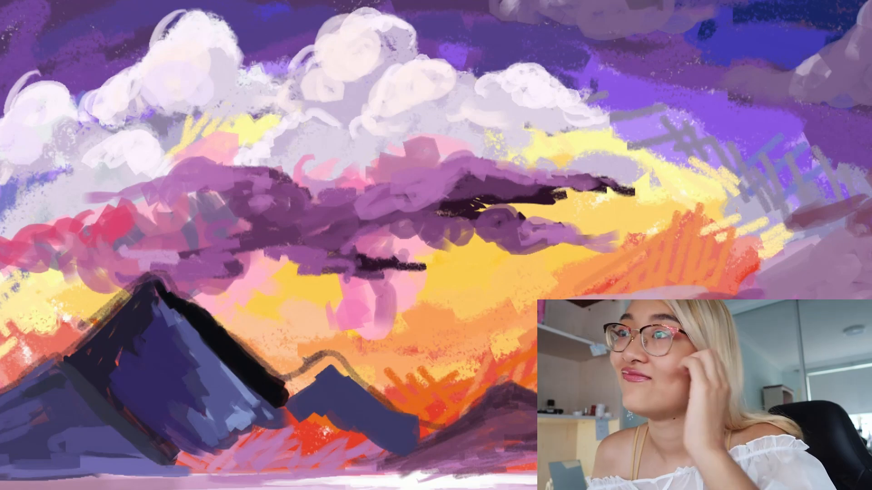
Mix dark blue-violets and a muted plum (RGB 88, 48, 85), softening the tall peak's black ridge shadow and shading the mountain slopes
left_click(636, 276)
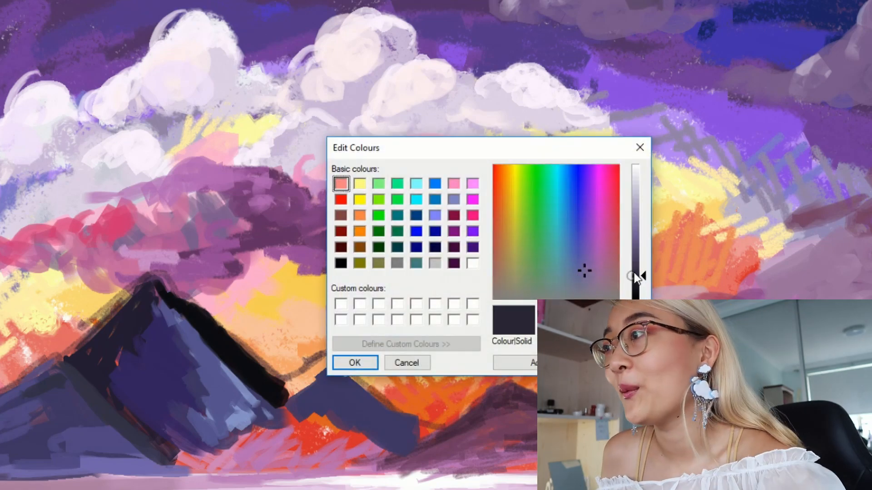
left_click(585, 255)
left_click(353, 365)
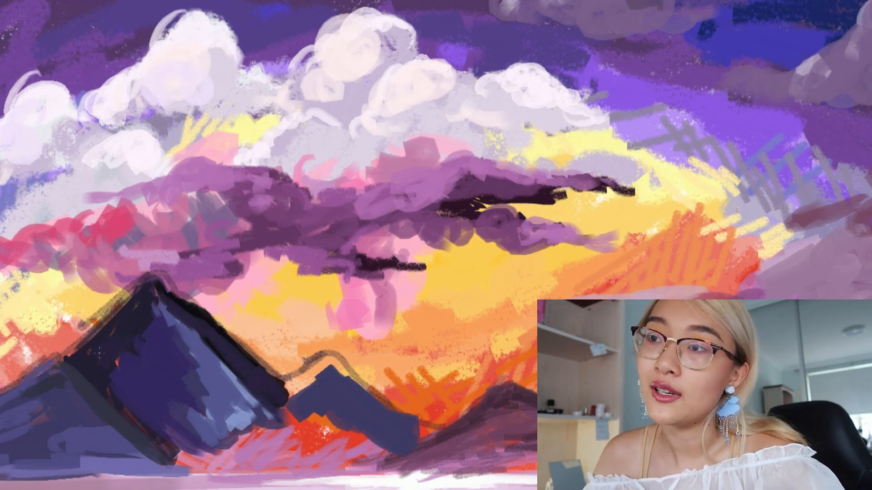
left_click(638, 284)
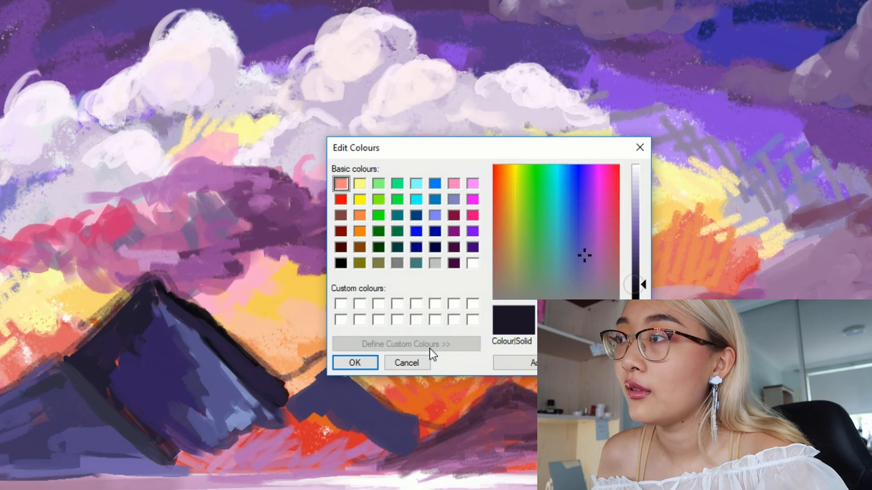
left_click(356, 362)
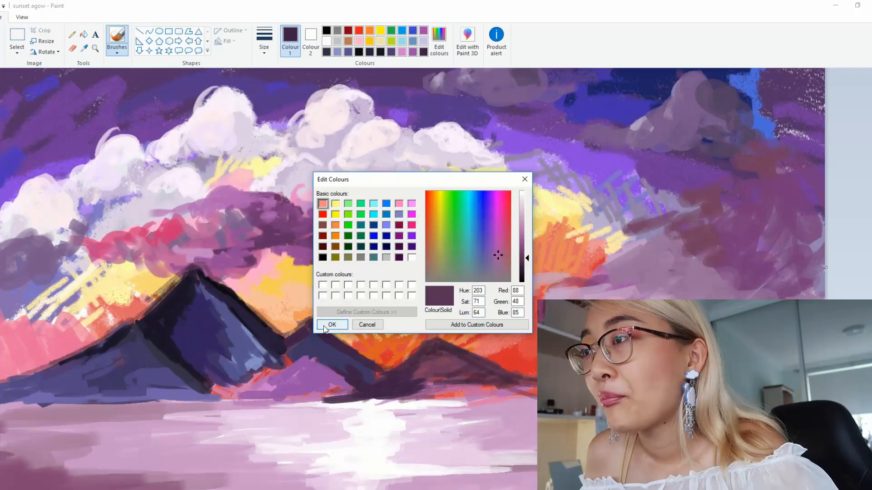
key("Return")
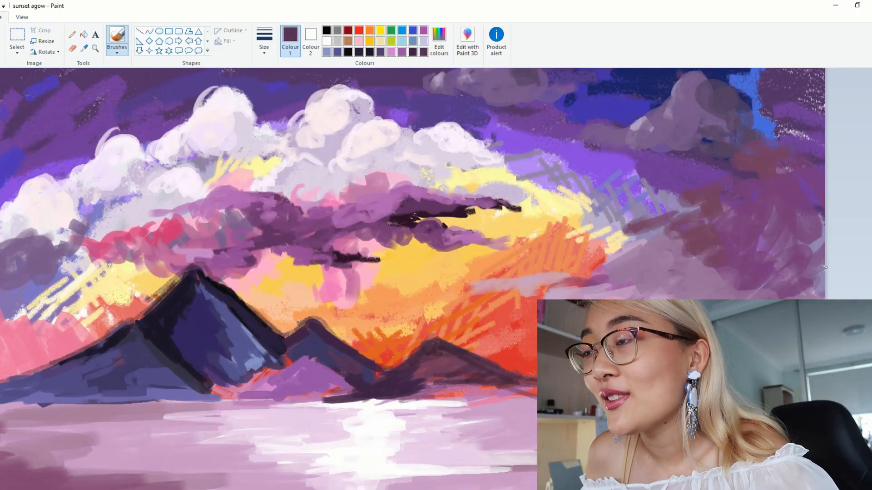
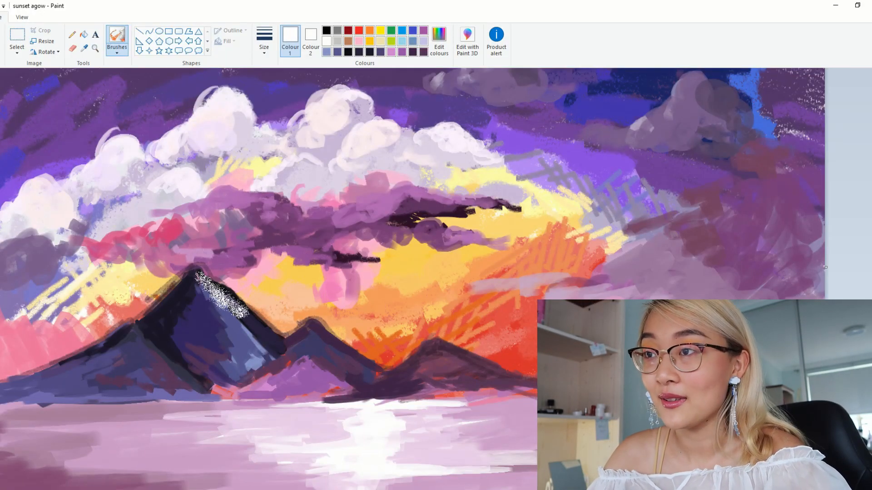
Undo the speckled airbrush stroke and paint jagged white snow on the tall peak's right face with Calligraphy brush 1
key("ctrl+z")
left_click(117, 47)
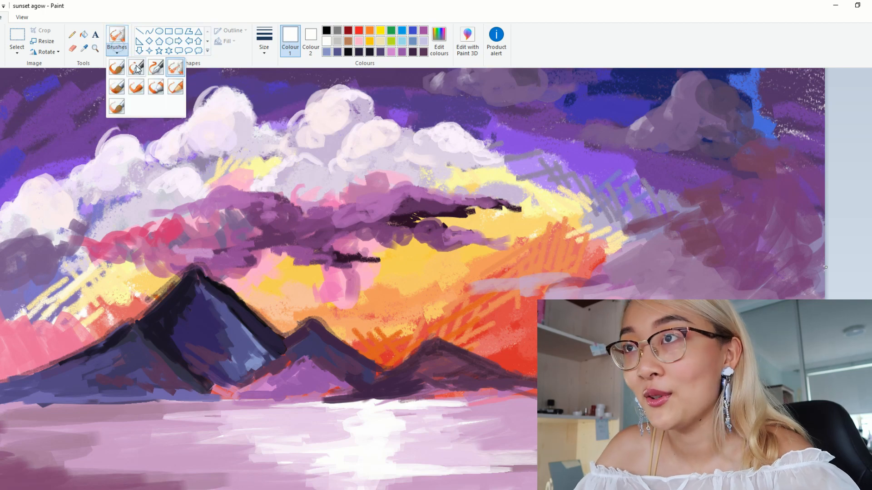
left_click(137, 68)
left_click_drag(205, 281, 225, 311)
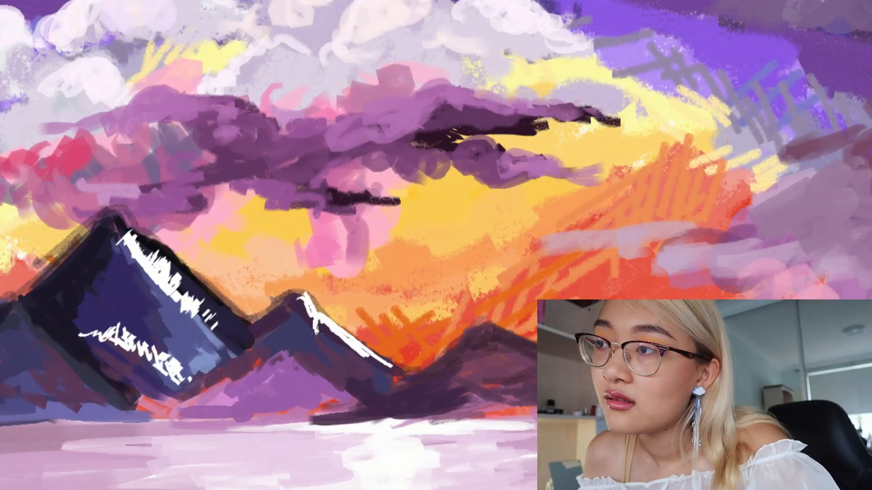
Paint white snow down the low middle peak's right slope, undoing and redoing the stray strokes
left_click_drag(325, 324, 341, 357)
key("ctrl+z")
key("ctrl+z")
left_click_drag(315, 313, 336, 350)
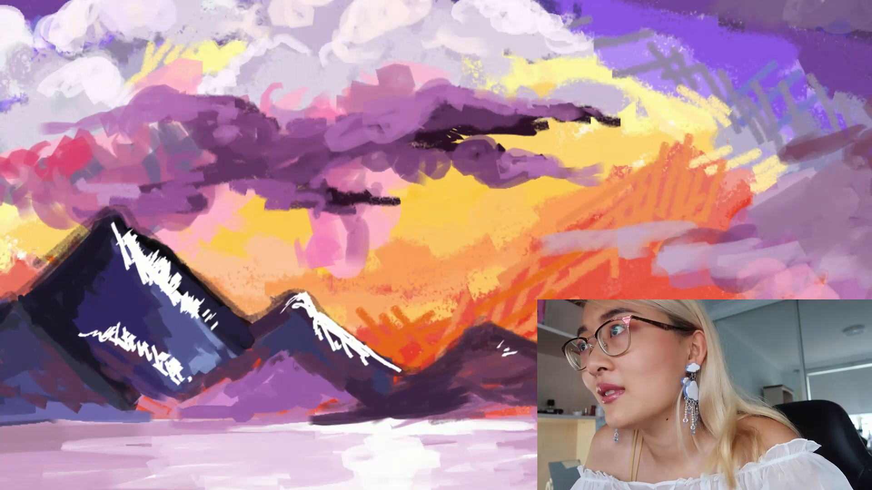
Mix a pale lilac, undo the last strokes and repaint small snow highlights on the right mountain
left_click(624, 108)
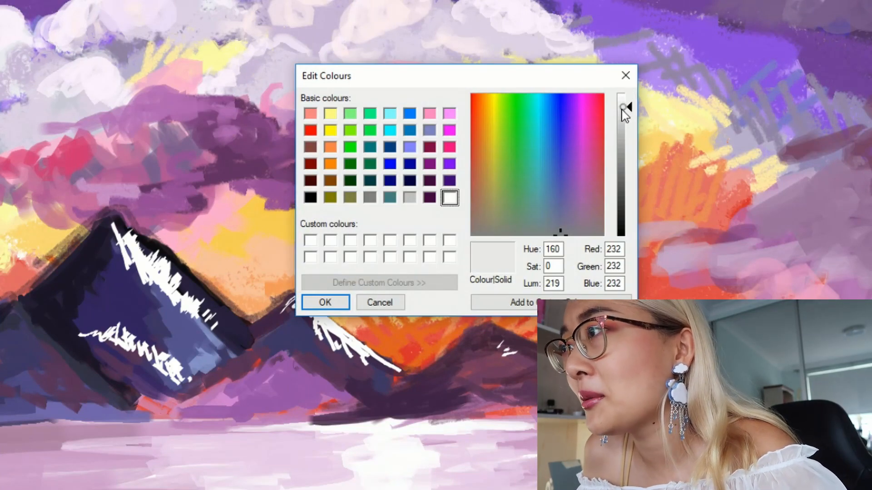
left_click(579, 171)
left_click(325, 302)
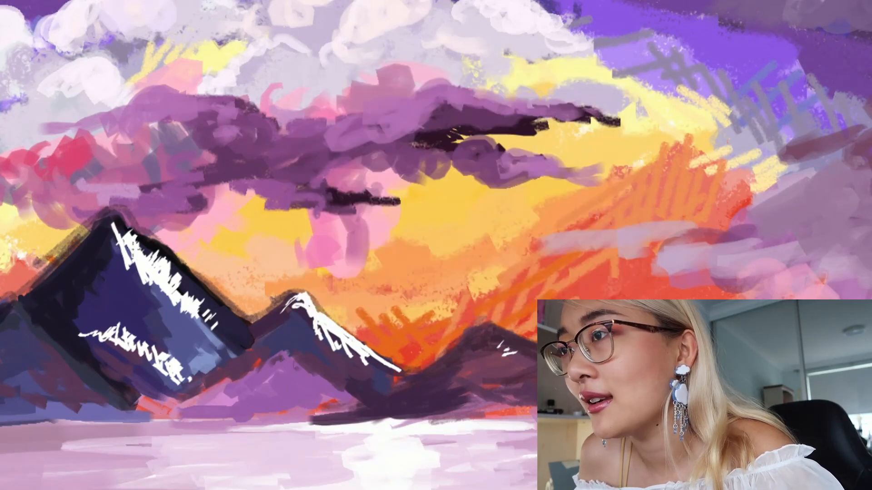
key("ctrl+z")
key("ctrl+z")
key("ctrl+z")
left_click_drag(495, 340, 529, 364)
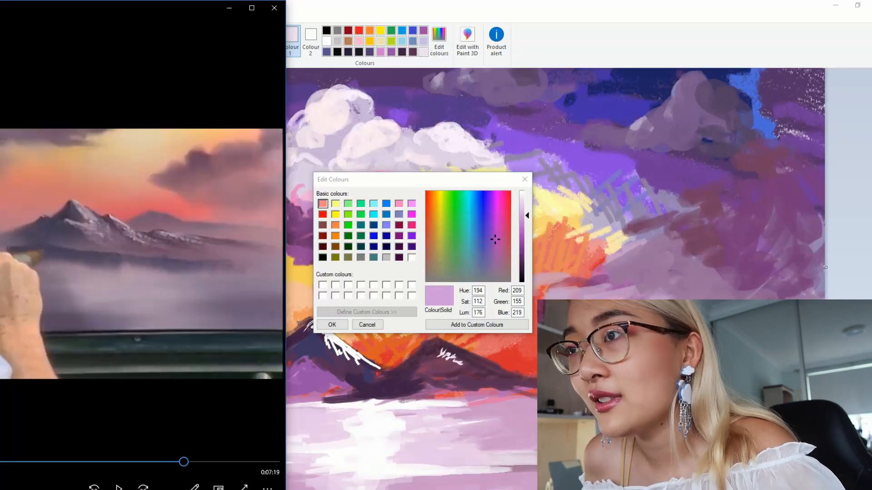
Mix a medium violet and paint thin slope highlights below the right mountain's summit
left_click_drag(524, 217, 524, 223)
left_click(489, 240)
left_click(343, 325)
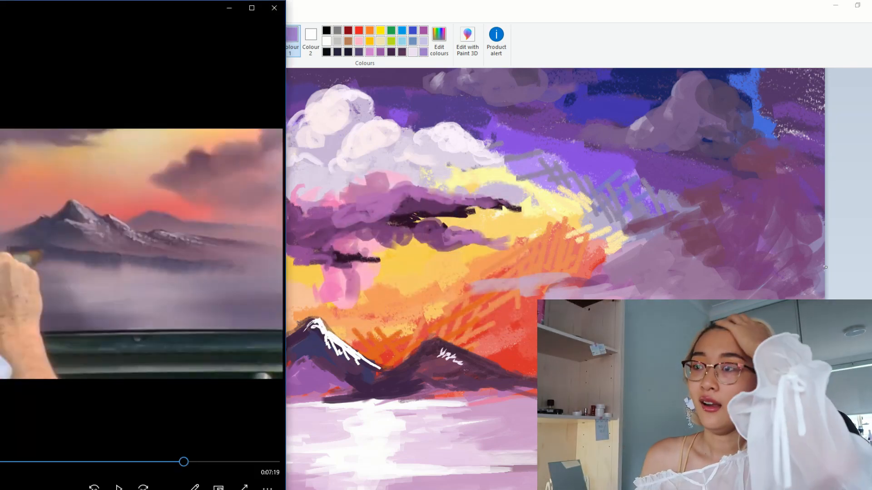
left_click(435, 348)
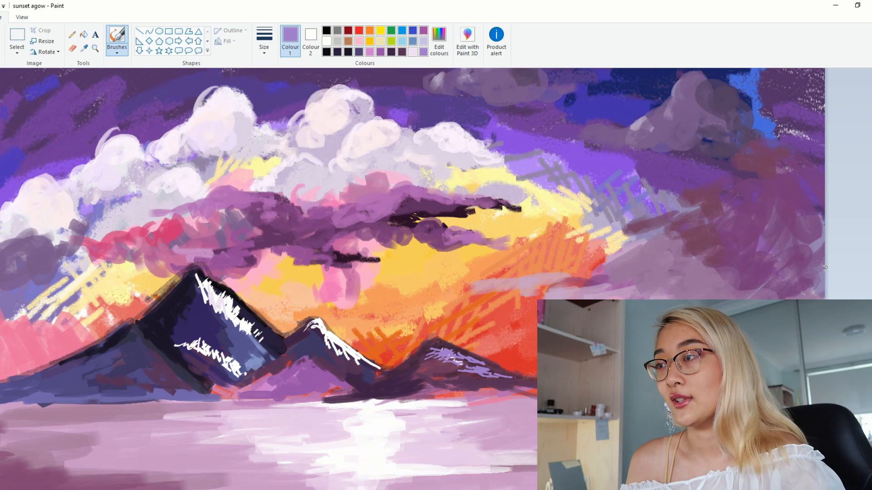
Mix a deep violet (RGB 106, 61, 163) and a light lilac (RGB 189, 159, 221) for layering and softening the mountains' snow
left_click(436, 46)
left_click(522, 242)
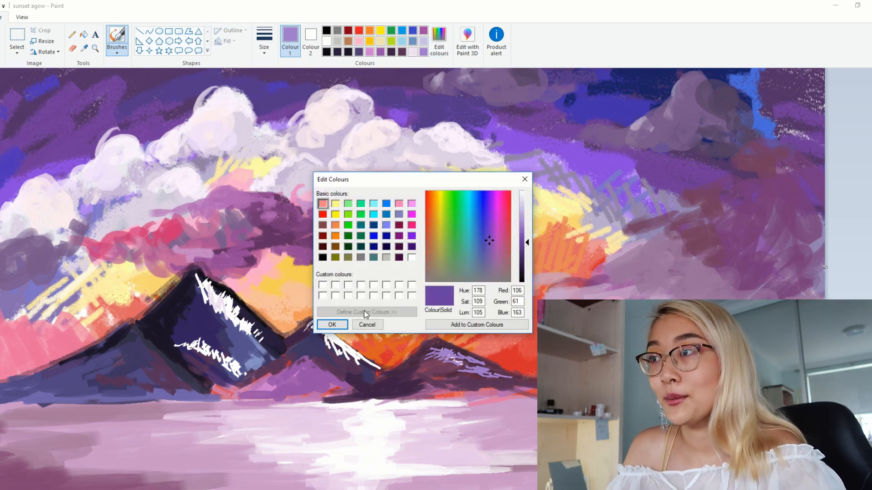
left_click(334, 324)
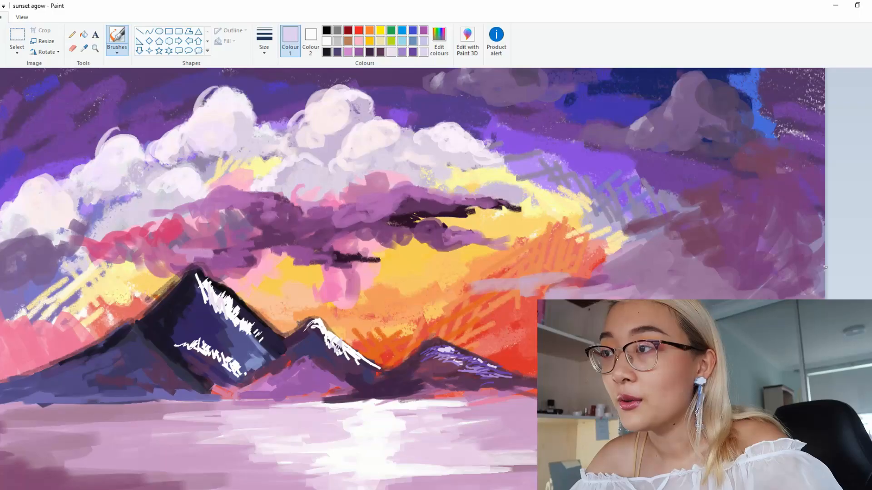
left_click(438, 41)
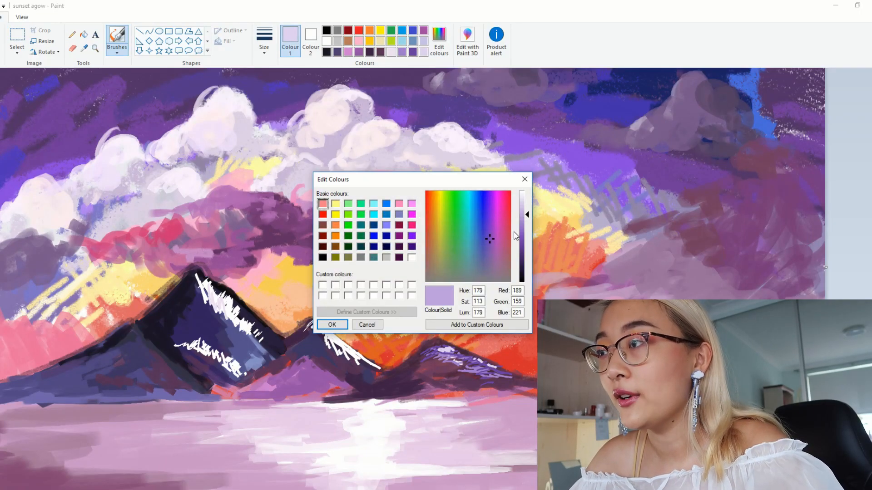
left_click(332, 324)
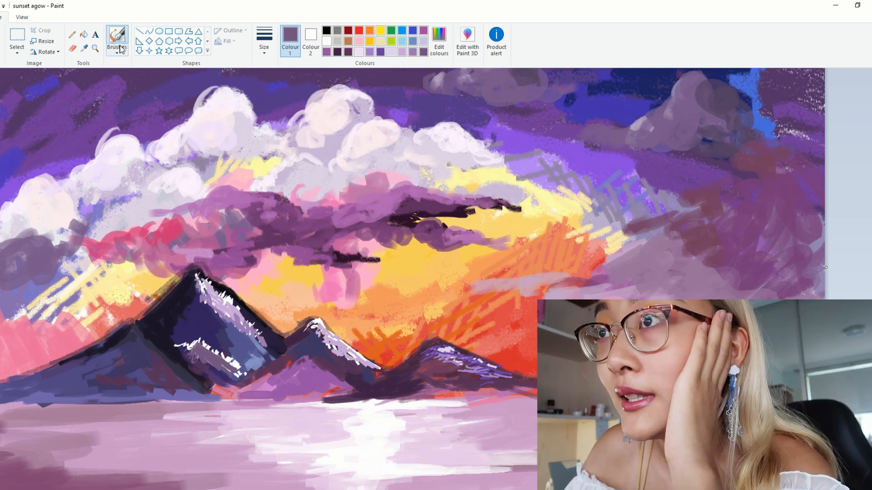
Switch to the watercolour brush and tone down the tall peak's snow with dark plum and dark blue-violet (RGB 43, 33, 69)
left_click(118, 53)
left_click(116, 106)
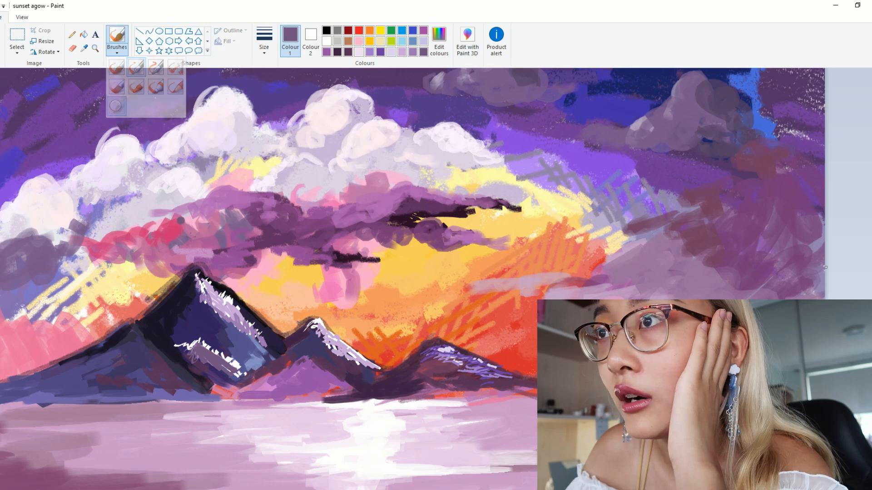
left_click(338, 52)
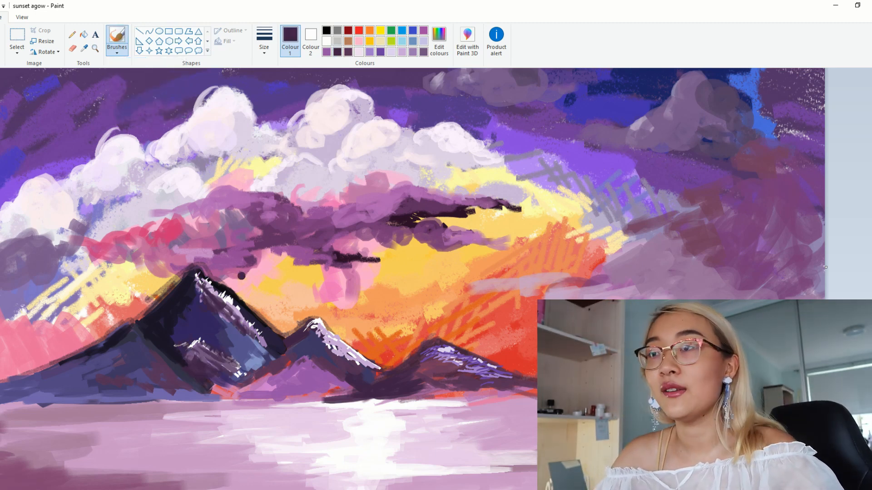
left_click(438, 47)
left_click(488, 252)
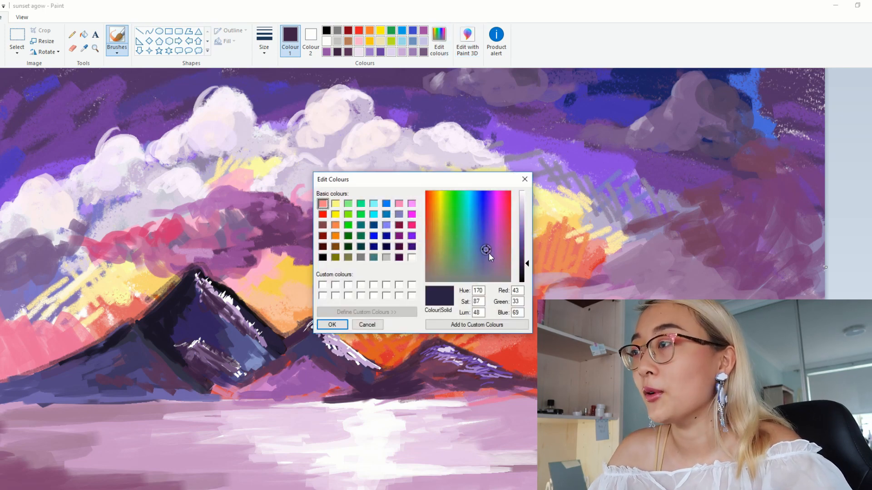
left_click(334, 323)
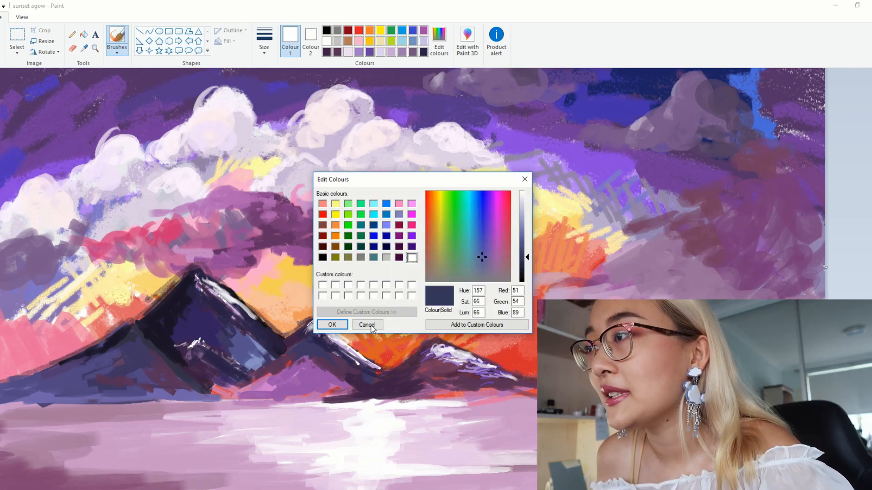
Mix a slate blue (RGB 51, 54, 89) and paint horizontal reflection strokes on the water beneath the tall peak
left_click(332, 325)
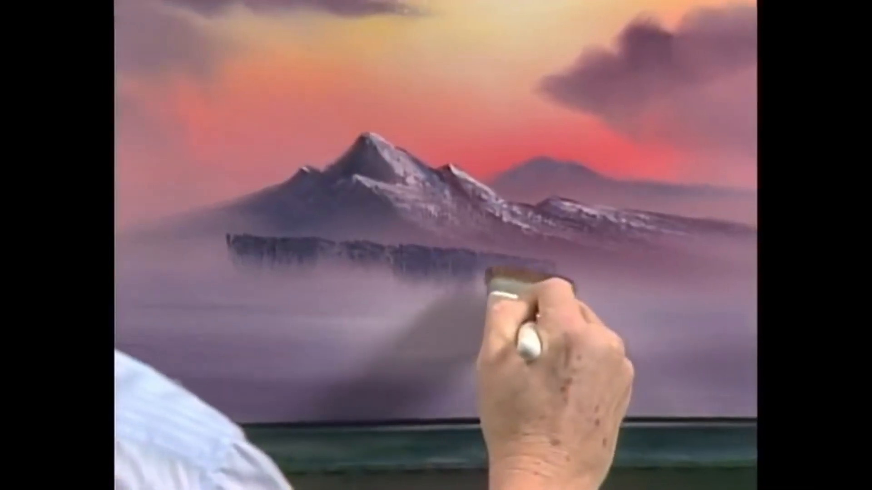
left_click_drag(166, 425, 389, 422)
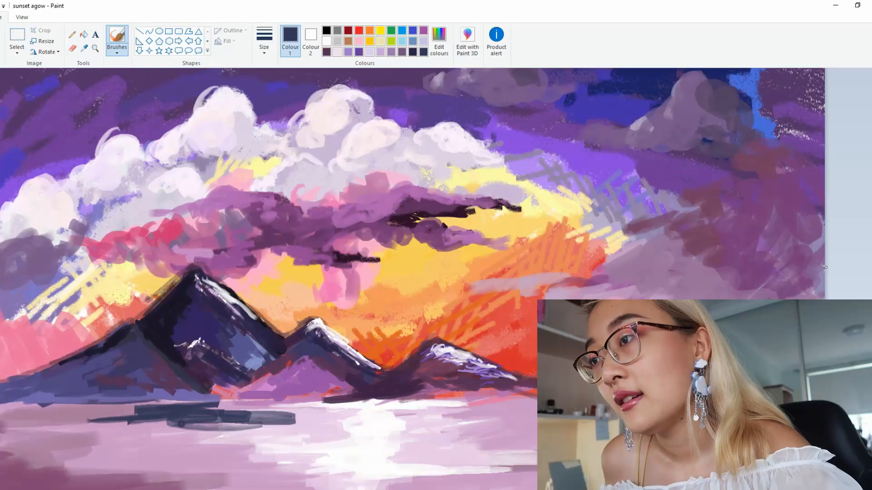
left_click_drag(161, 400, 124, 394)
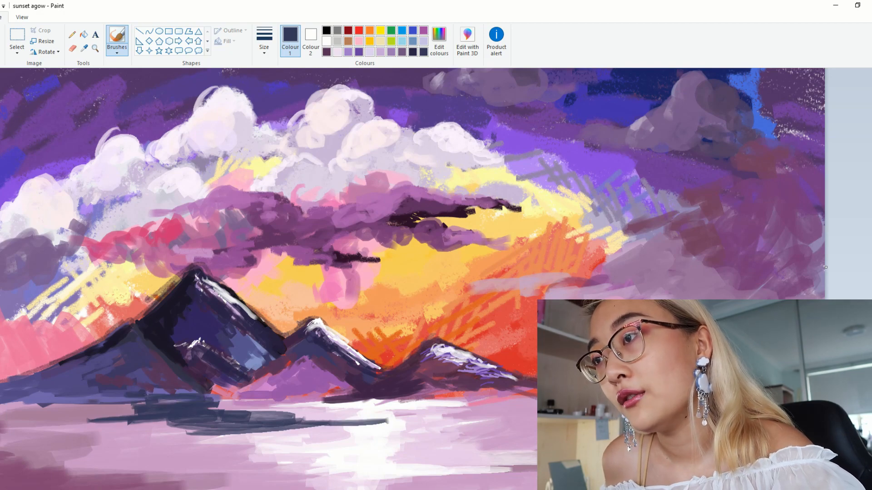
Check the lesson video, then paint a second band of slate-blue horizontal strokes across the lower water and its white glare
key("alt+Tab")
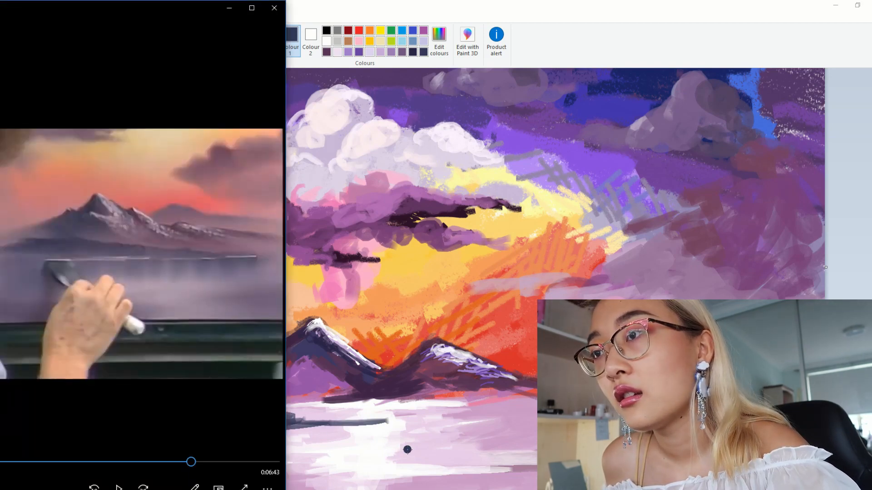
key("alt+Tab")
left_click_drag(394, 461, 535, 430)
key("ctrl+z")
left_click_drag(358, 440, 437, 440)
left_click_drag(369, 454, 464, 448)
left_click_drag(384, 451, 467, 445)
left_click_drag(356, 446, 458, 440)
mouse_move(395, 464)
left_mouse_down()
mouse_move(452, 463)
mouse_move(244, 454)
left_mouse_up()
left_click_drag(315, 443, 458, 440)
Mix a lighter, more violet blue and paint long horizontal strokes across the lower reflection band
left_click(439, 42)
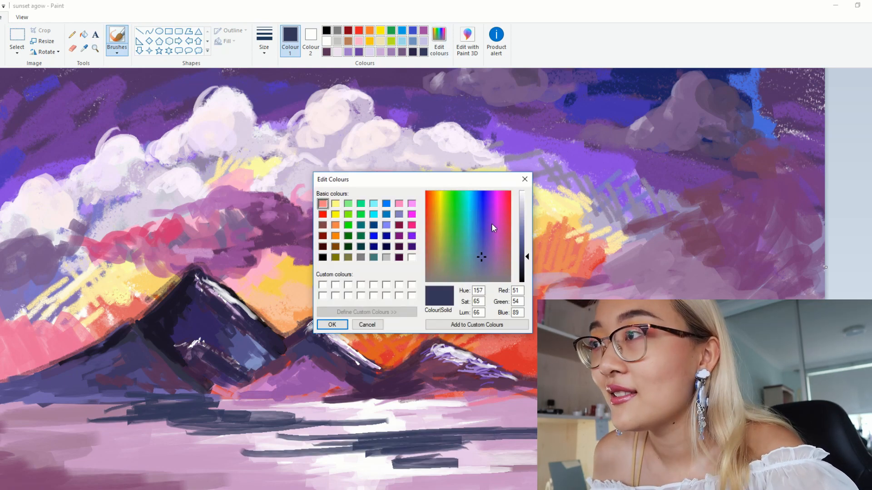
left_click(522, 237)
left_click(526, 249)
left_click(483, 254)
left_click(319, 326)
left_click_drag(257, 447, 314, 441)
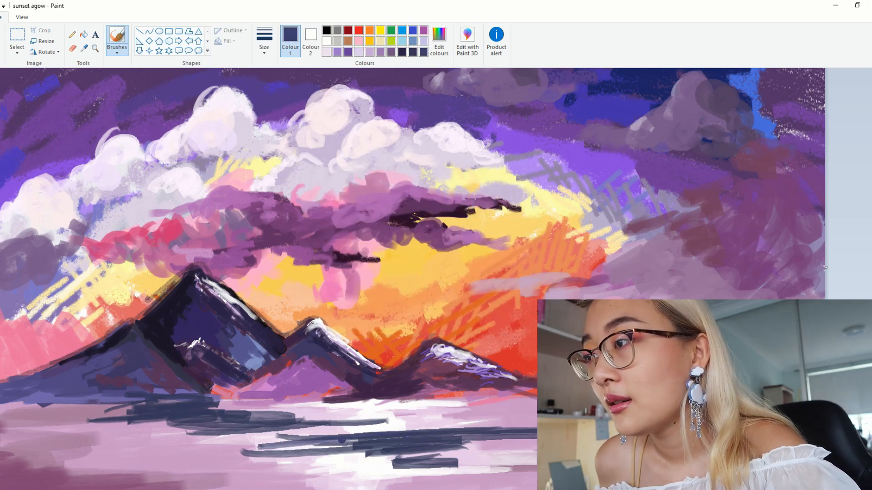
left_click_drag(237, 448, 526, 444)
left_click_drag(532, 441, 458, 452)
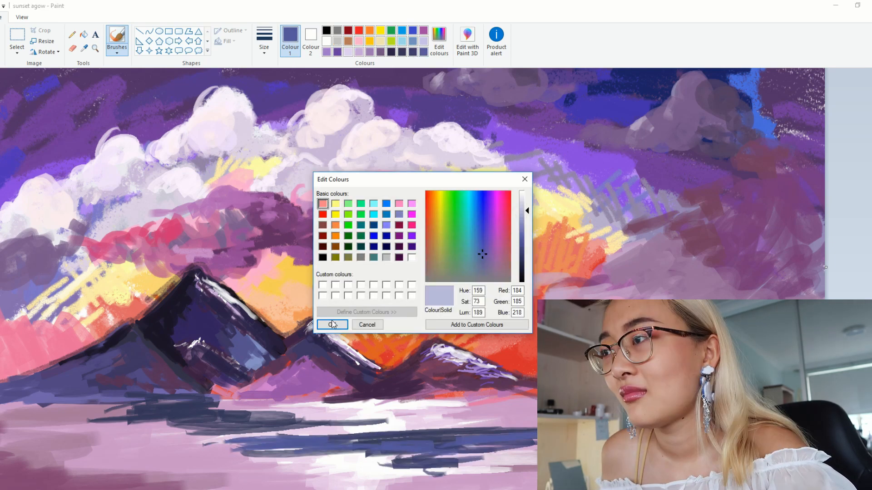
Mix a pale periwinkle (RGB 184, 185, 218) and paint light ripples over the lower reflection band
left_click(332, 325)
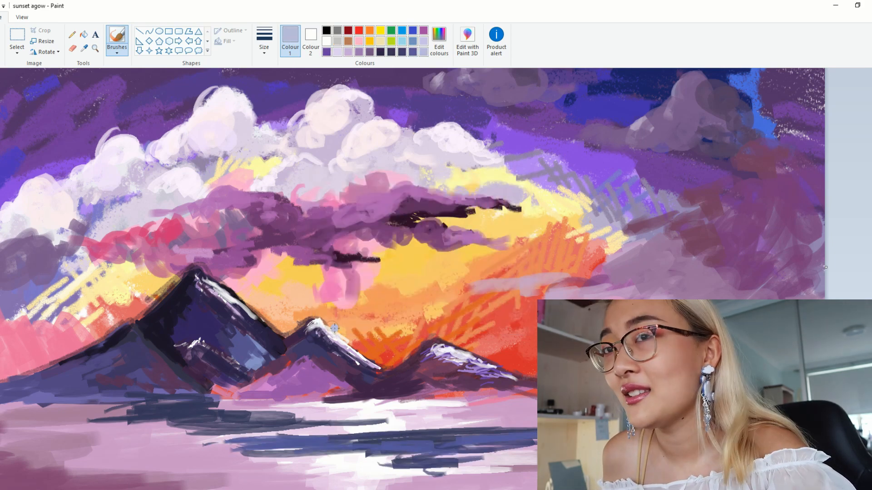
mouse_move(348, 458)
left_mouse_down()
mouse_move(222, 452)
mouse_move(279, 454)
left_mouse_up()
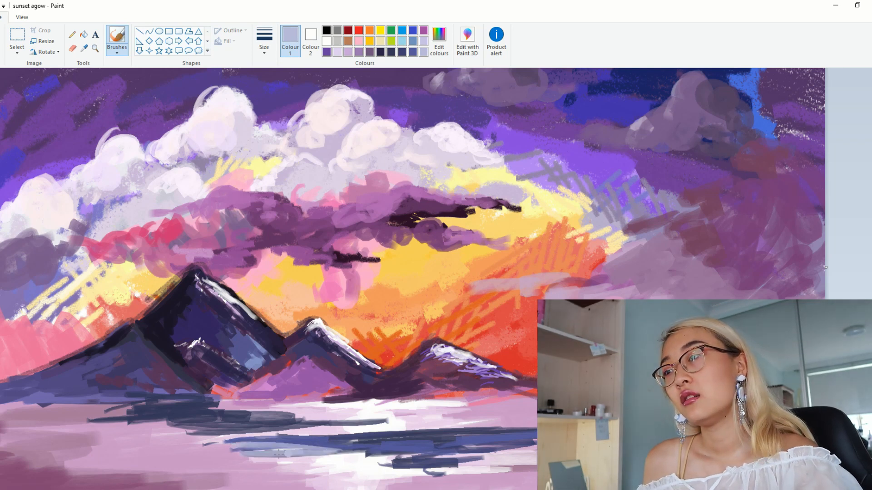
left_click_drag(401, 462, 376, 461)
left_click_drag(535, 434, 473, 443)
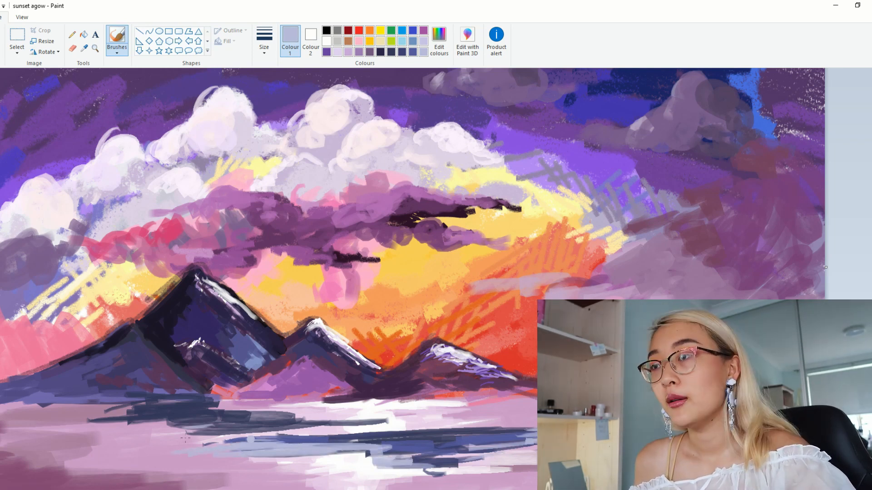
Paint pale periwinkle ripples along the upper reflection and more strokes between the bands, then switch to the lesson video
left_click_drag(98, 422, 65, 423)
left_click_drag(184, 414, 86, 415)
mouse_move(290, 414)
left_mouse_down()
mouse_move(200, 418)
mouse_move(346, 417)
left_mouse_up()
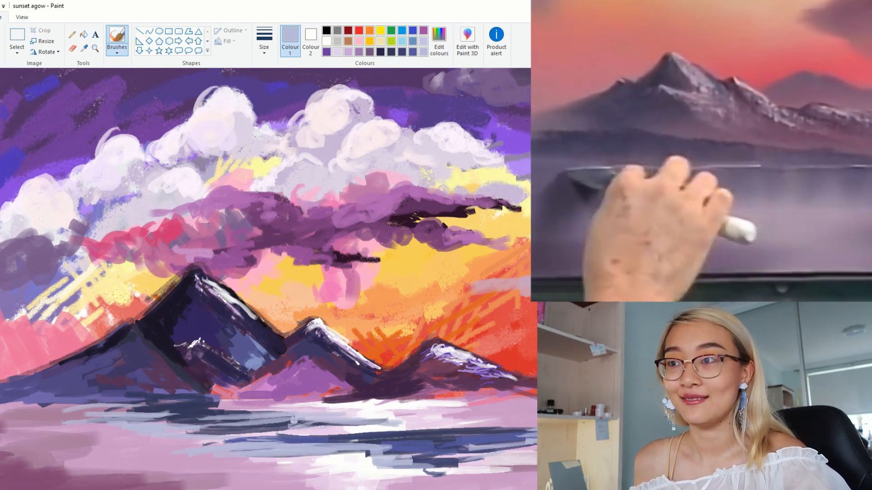
left_click_drag(411, 440, 328, 439)
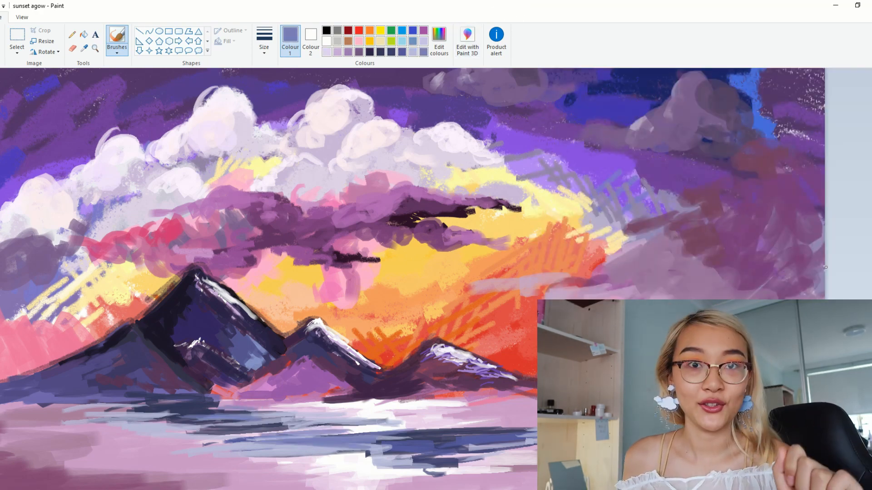
key("alt+Tab")
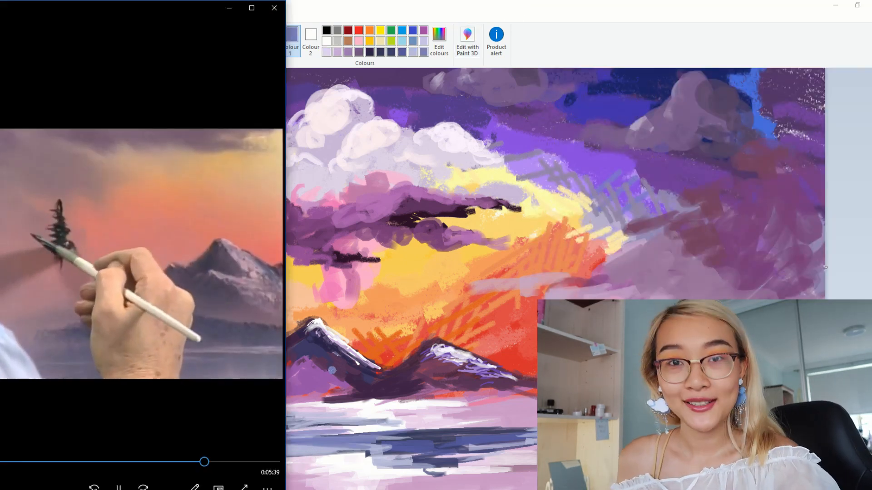
Pause the lesson video, mix a very dark green and paint an evergreen tree beside the tallest mountain
key("space")
left_click(439, 41)
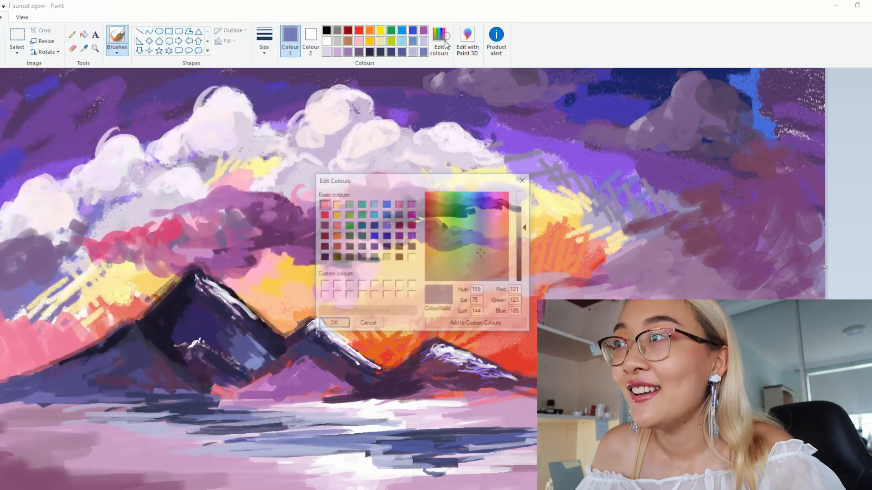
left_click(470, 242)
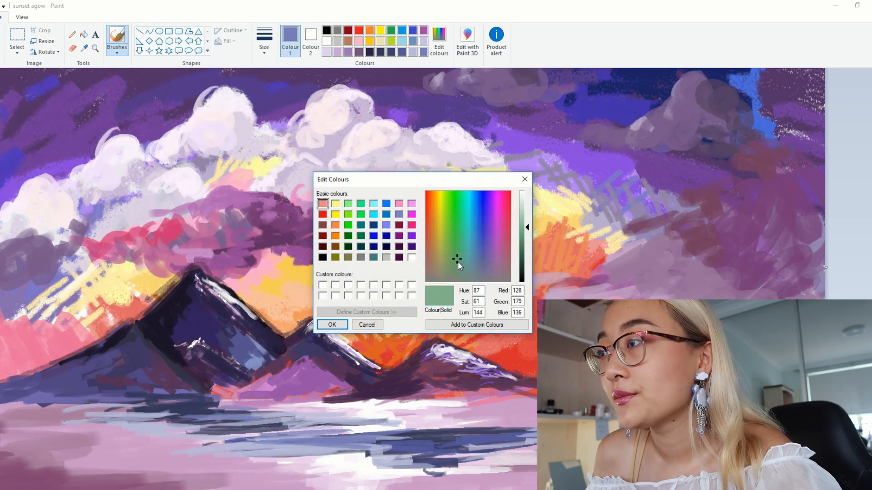
left_click(522, 273)
left_click(332, 325)
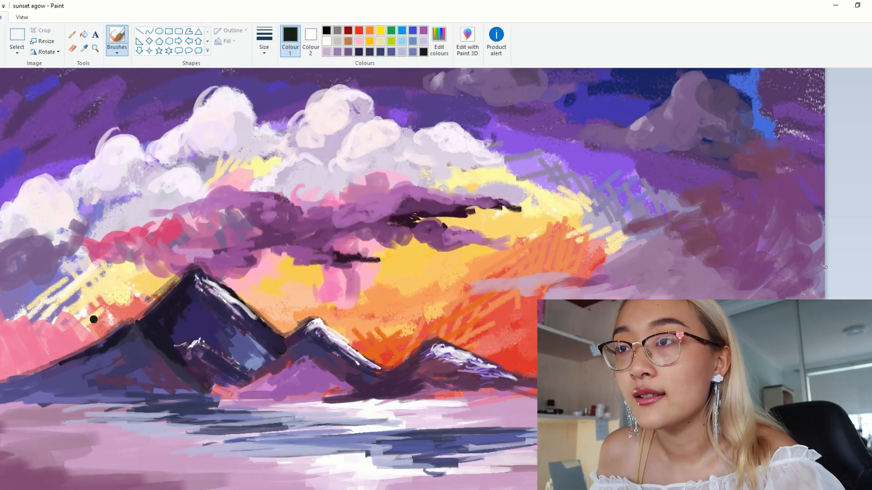
key("alt+Tab")
left_click(373, 458)
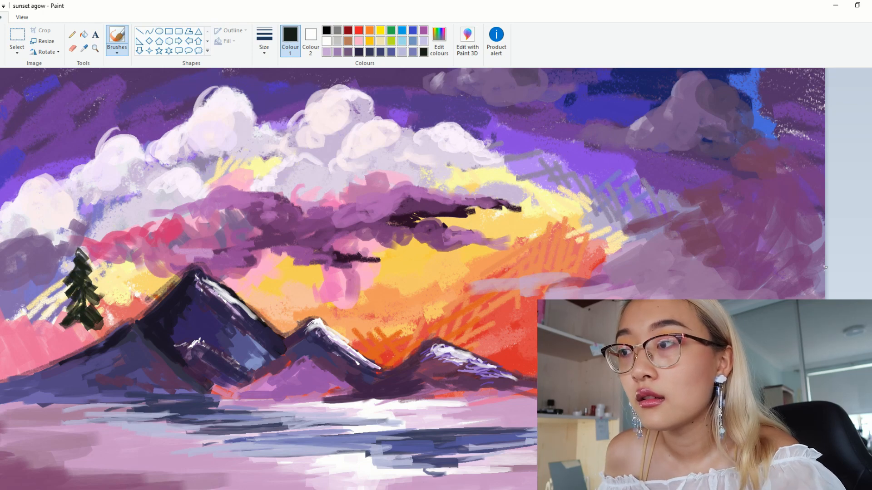
Check the lesson, mix a near-black green (RGB 14, 19, 13) and extend the evergreen's branches down to the shoreline
key("alt+Tab")
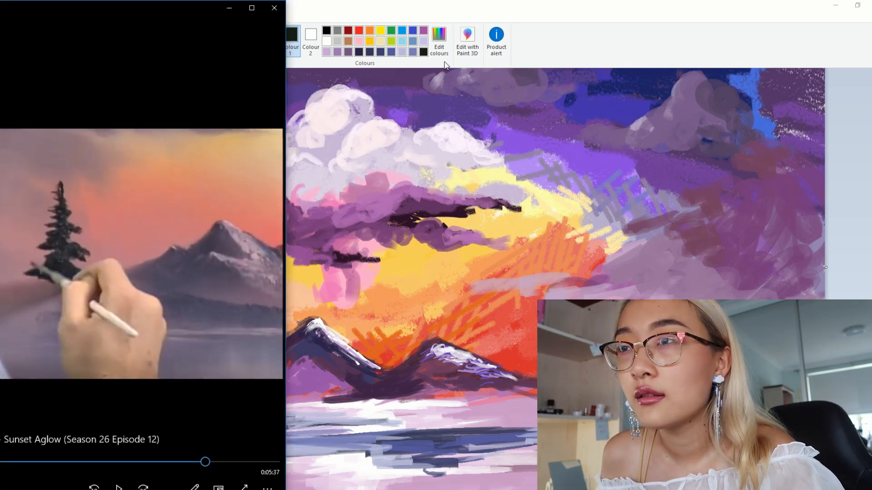
left_click(439, 40)
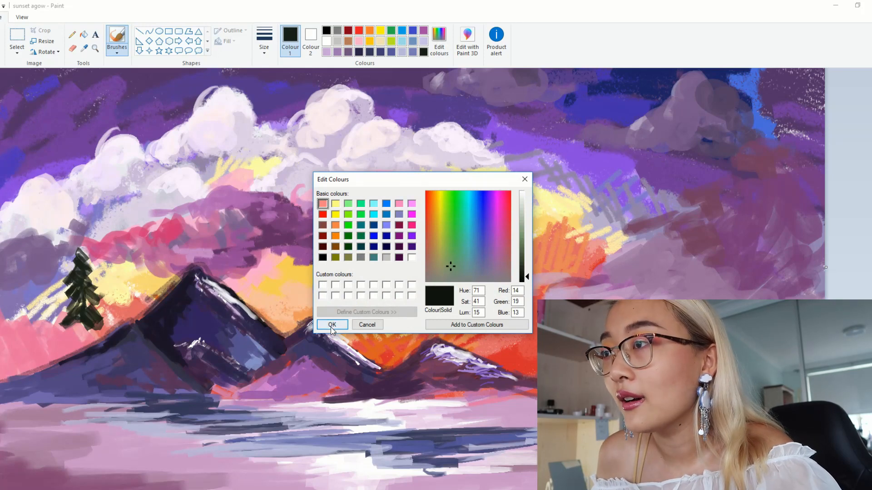
left_click(332, 325)
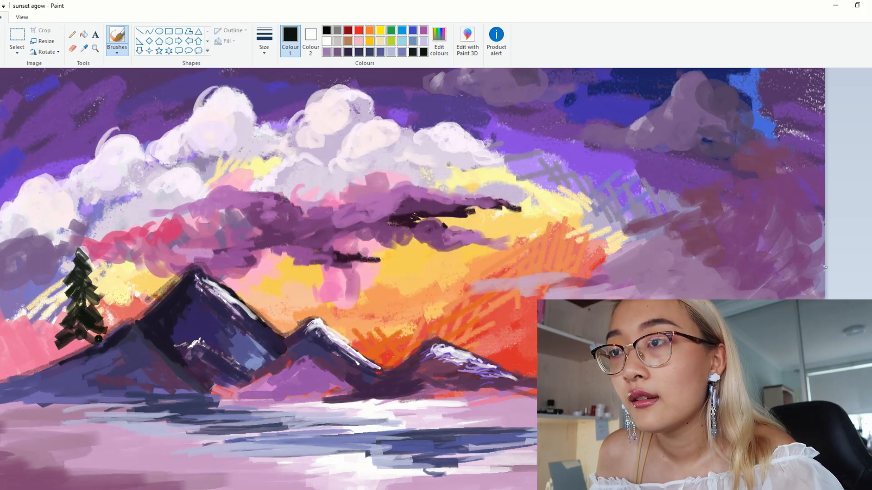
left_click_drag(98, 339, 82, 354)
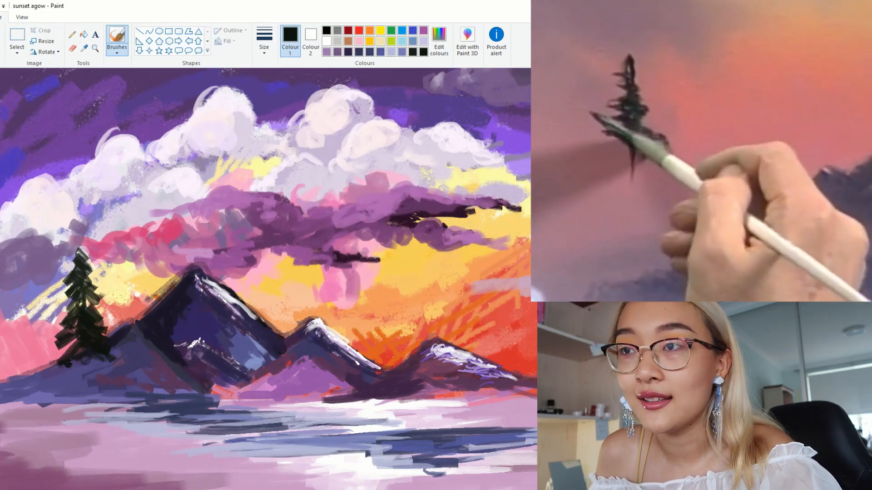
mouse_move(80, 359)
left_mouse_down()
mouse_move(62, 383)
mouse_move(113, 378)
left_mouse_up()
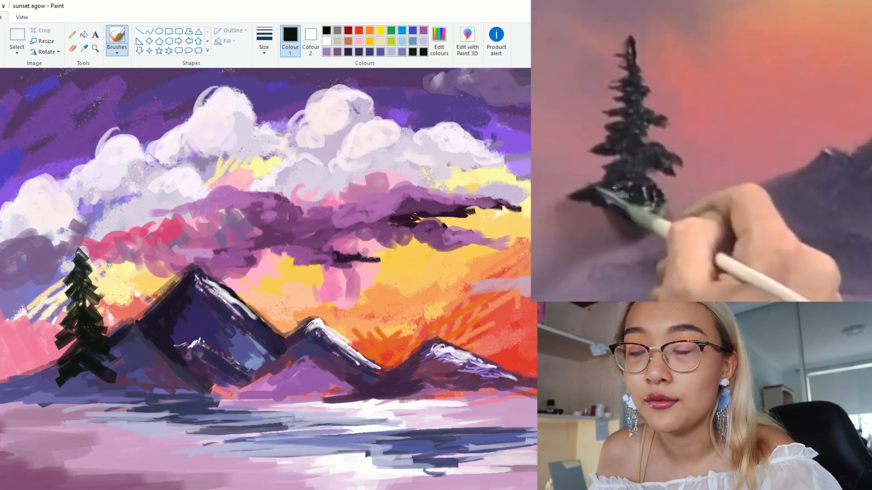
left_click_drag(72, 307, 58, 316)
mouse_move(89, 278)
left_mouse_down()
mouse_move(106, 287)
mouse_move(105, 315)
left_mouse_up()
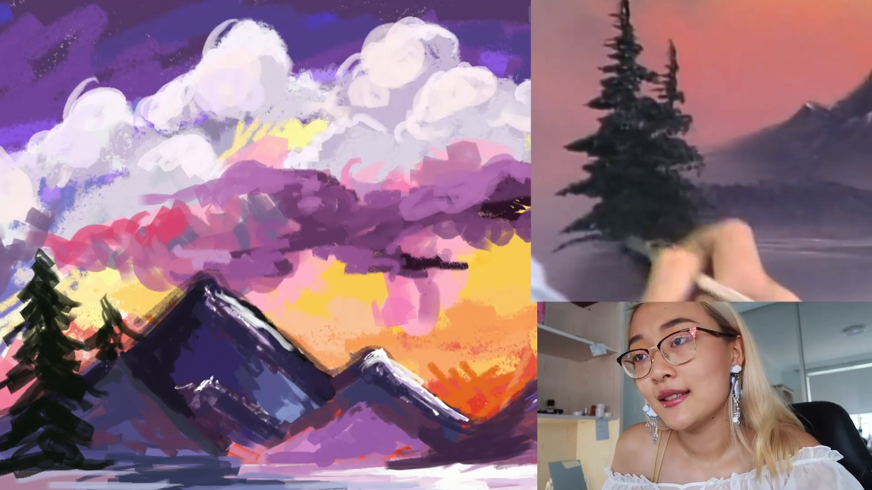
Paint branches on a smaller second evergreen beside the first, and add the base of another tree in front of the tallest mountain
mouse_move(117, 356)
left_mouse_down()
mouse_move(134, 373)
mouse_move(82, 401)
mouse_move(118, 386)
mouse_move(111, 416)
mouse_move(93, 429)
mouse_move(109, 417)
mouse_move(134, 438)
left_mouse_up()
left_click_drag(112, 429, 98, 449)
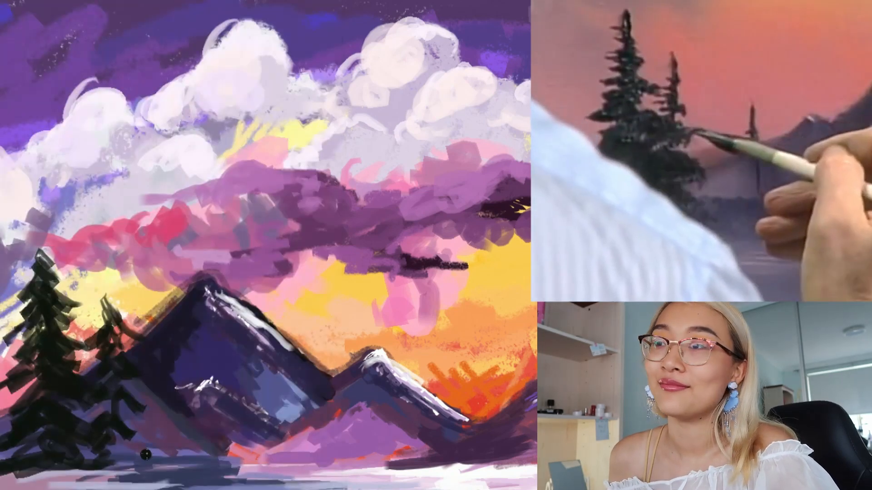
mouse_move(157, 458)
left_mouse_down()
mouse_move(184, 473)
mouse_move(211, 472)
left_mouse_up()
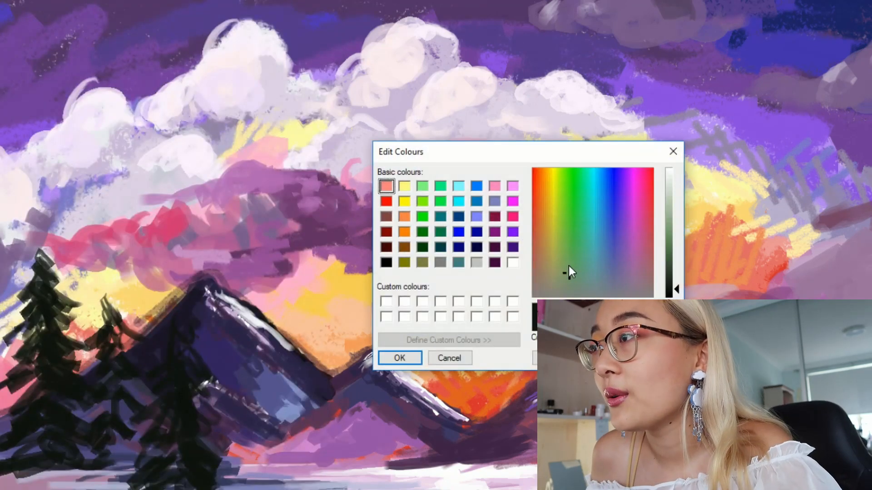
Mix a slightly brighter dark green, change the brush type, and try loose thin strokes beside the mountain peak, undoing them
left_click(572, 254)
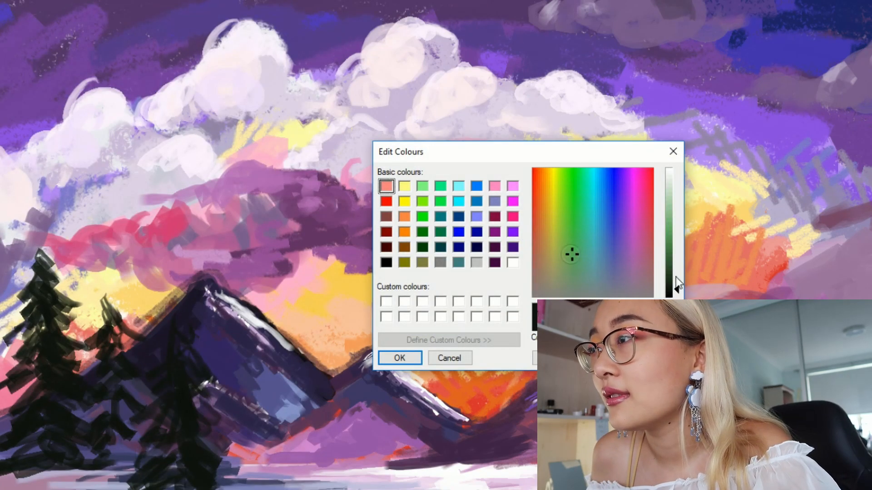
left_click_drag(671, 291, 673, 283)
left_click(400, 358)
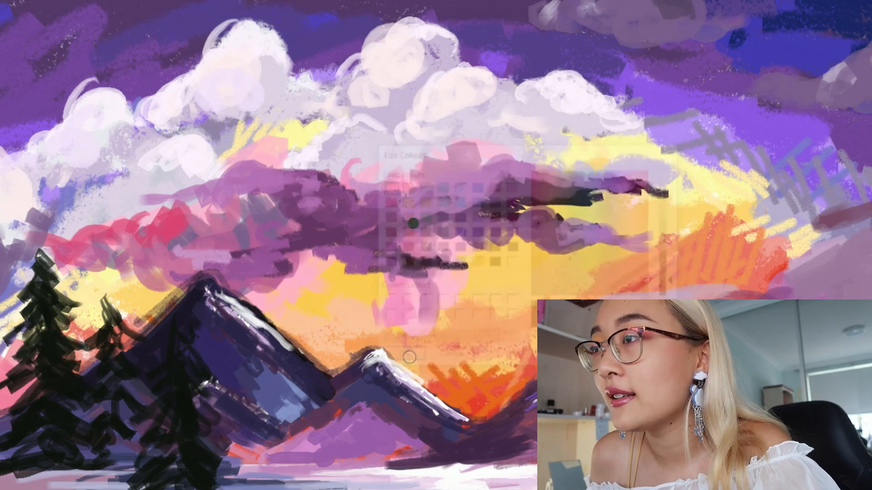
left_click(303, 1)
left_click(92, 1)
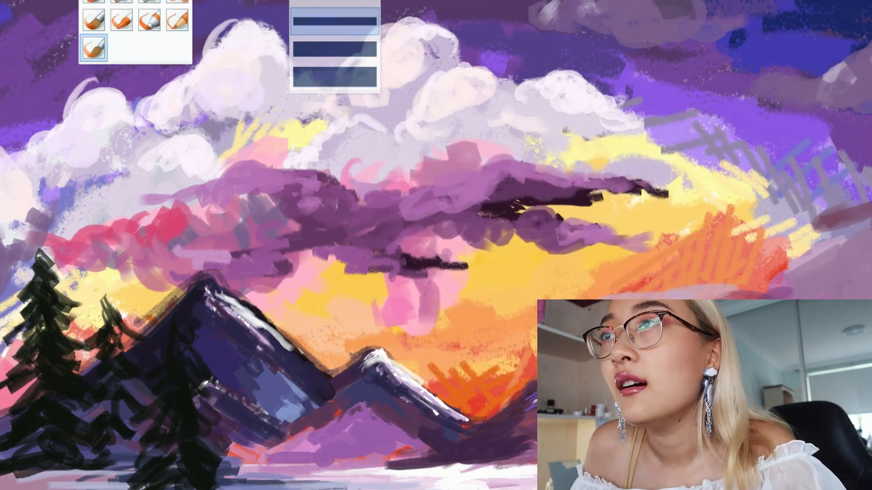
left_click(121, 3)
left_click_drag(113, 268, 167, 272)
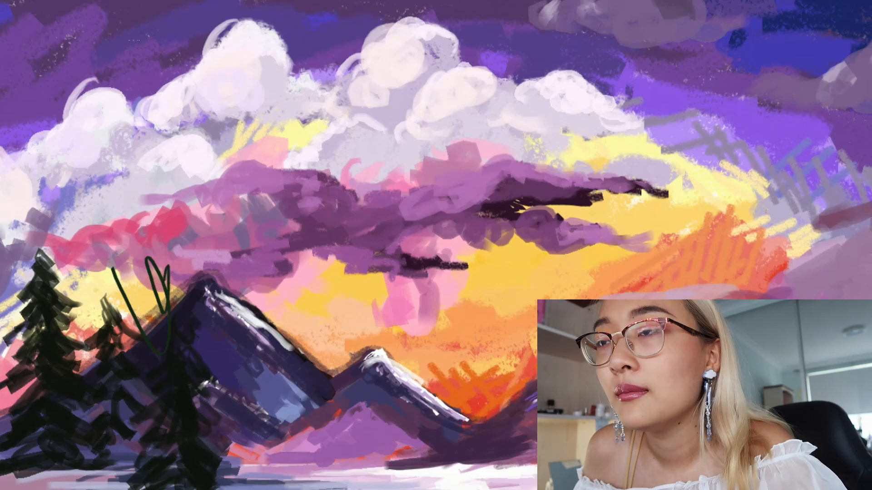
key("ctrl+z")
Add branch strokes to the tall evergreen, remix the dark green and reselect the brush for more tree detail
left_click_drag(62, 298, 93, 345)
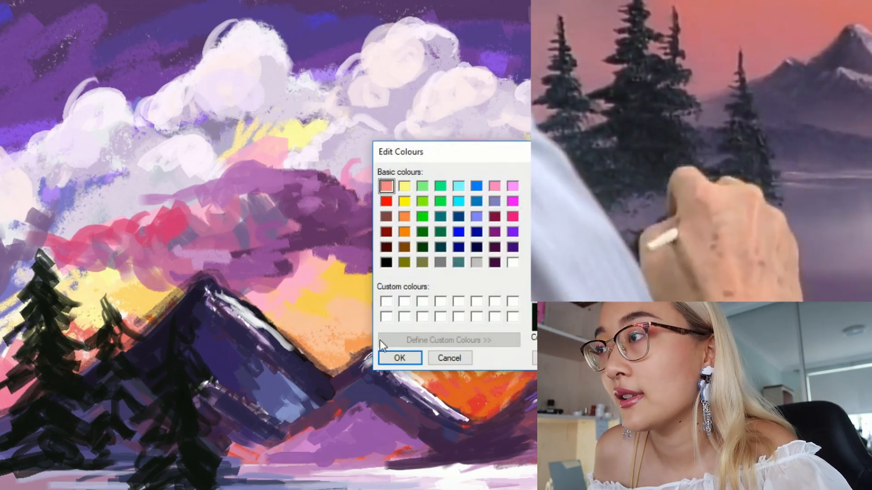
left_click(399, 358)
left_click(108, 5)
left_click(107, 5)
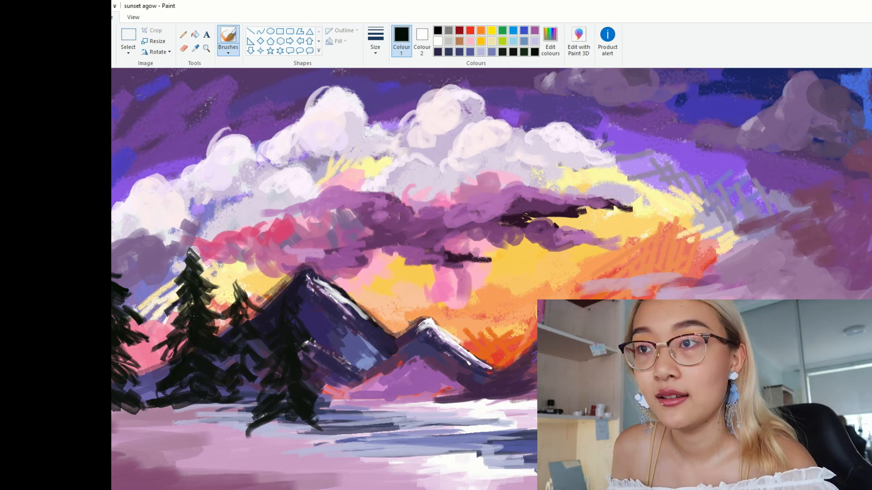
Mix a near-black green and darken the branches of the tall evergreen and the tree in front of the mountain
left_click(550, 41)
left_click(633, 280)
left_click(564, 267)
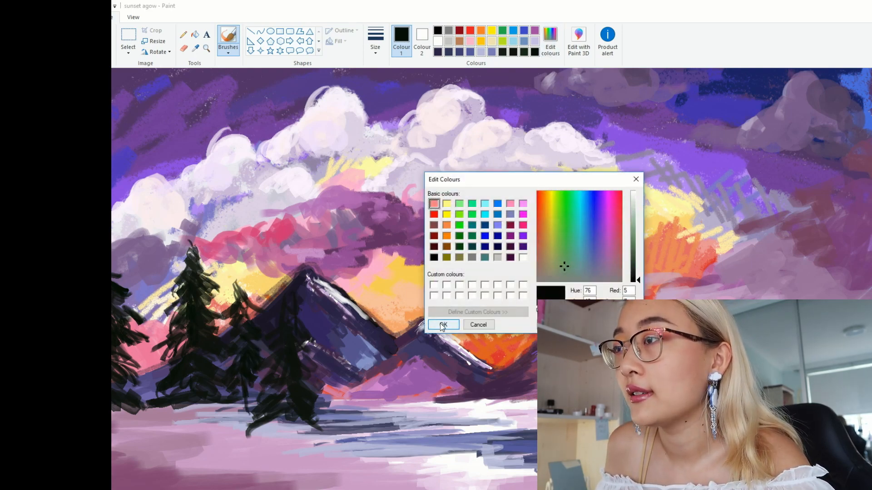
left_click(443, 325)
left_click_drag(303, 377, 307, 387)
left_click_drag(184, 309, 156, 317)
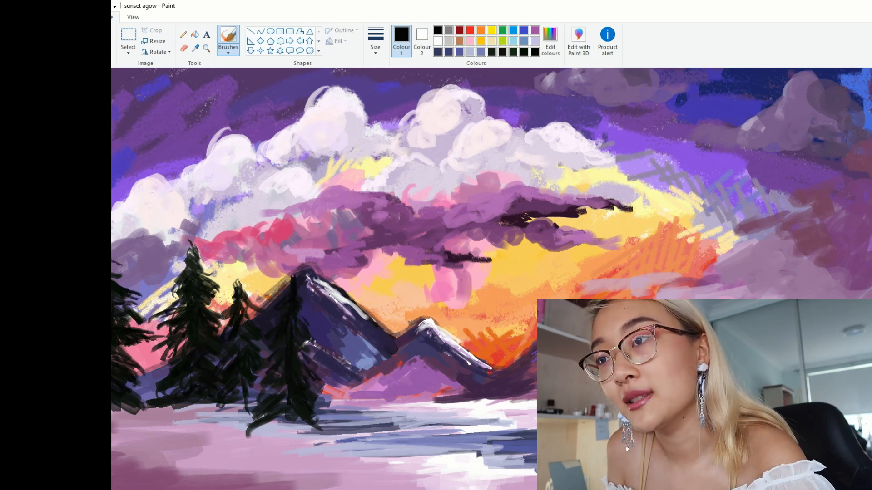
Check the lesson video, mix a lighter dark green and paint a zigzag reflection in the water below the tall evergreen
key("alt+Tab")
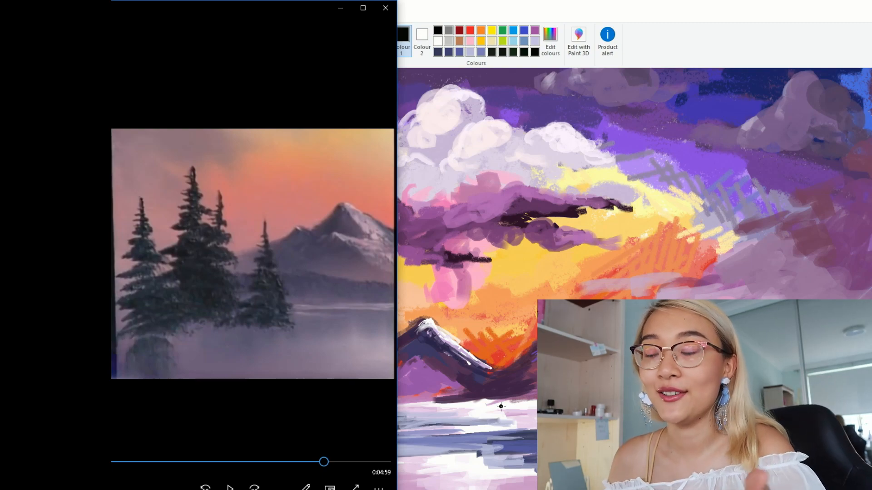
left_click(555, 53)
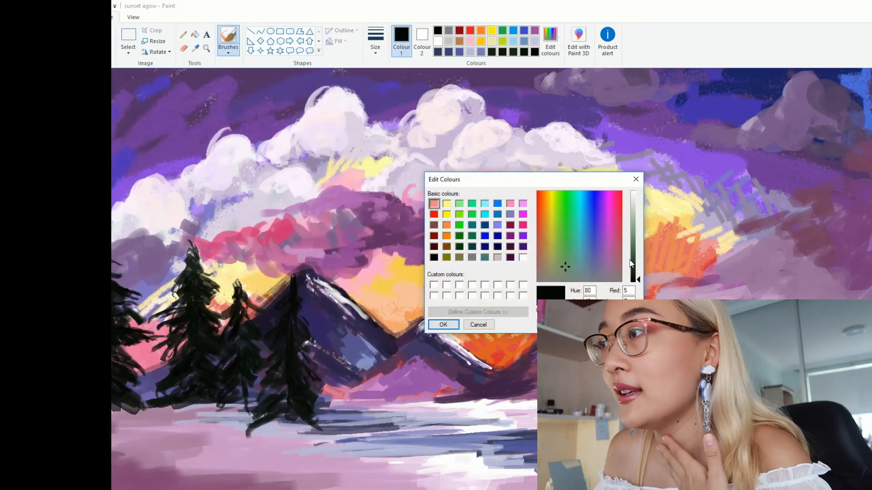
left_click(444, 324)
key("alt+Tab")
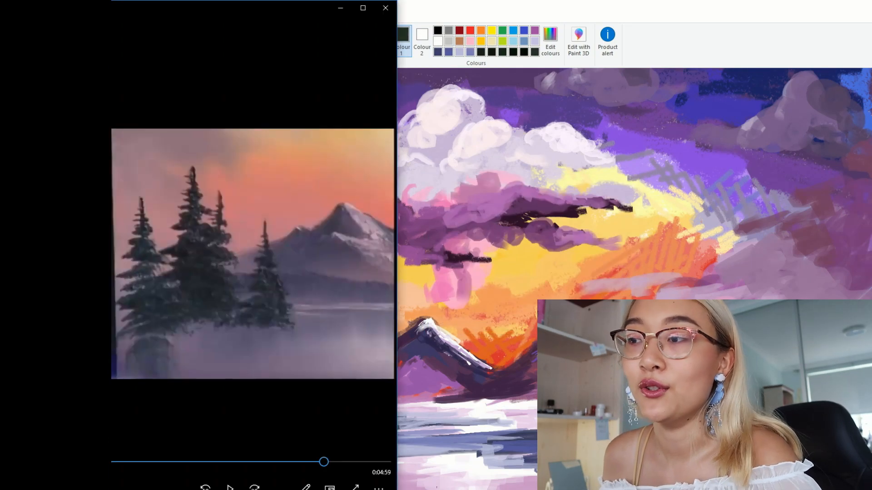
key("alt+Tab")
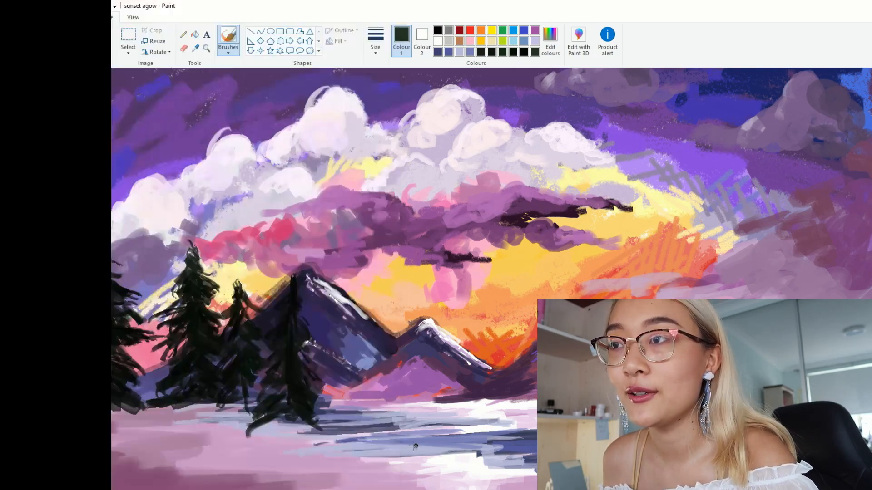
left_click_drag(193, 435, 202, 450)
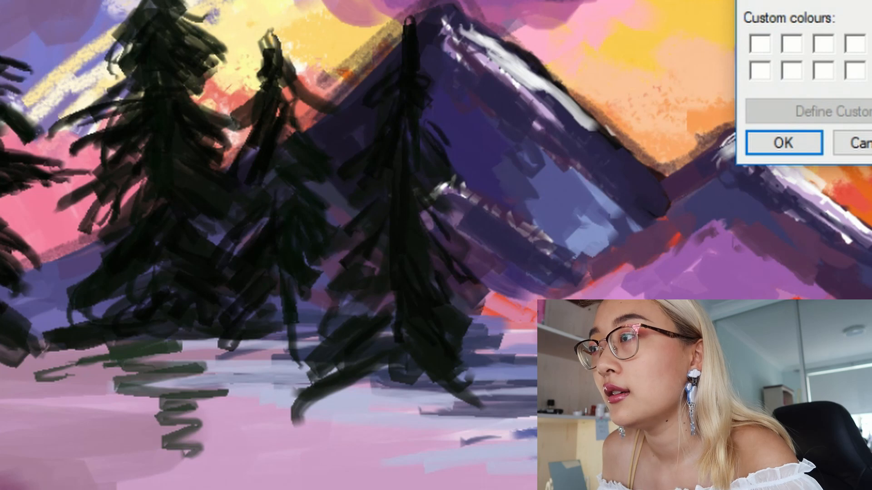
Remix the dark green and paint long slanted reflection strokes across the water below the group of evergreens
left_click(811, 133)
left_click_drag(27, 382, 1, 463)
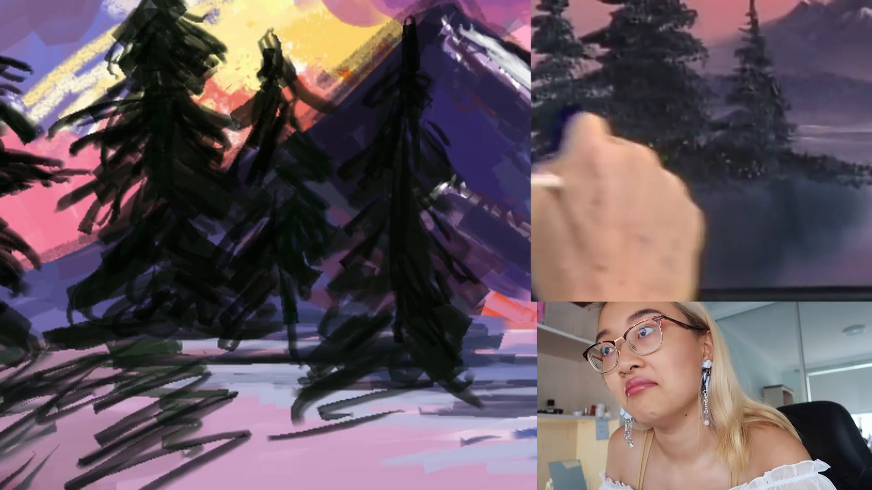
mouse_move(255, 431)
left_mouse_down()
mouse_move(262, 449)
mouse_move(524, 422)
mouse_move(489, 470)
left_mouse_up()
mouse_move(286, 388)
left_mouse_down()
mouse_move(194, 408)
mouse_move(40, 406)
left_mouse_up()
left_click_drag(172, 400, 81, 477)
left_click_drag(64, 413, 7, 429)
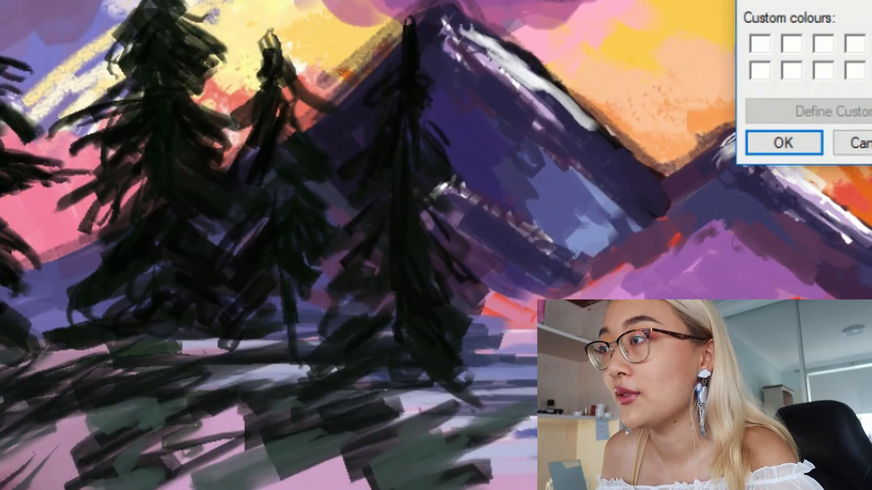
Mix a near-black green and paint slanted foreground strokes over the empty water on the far side from the evergreens
left_click(783, 143)
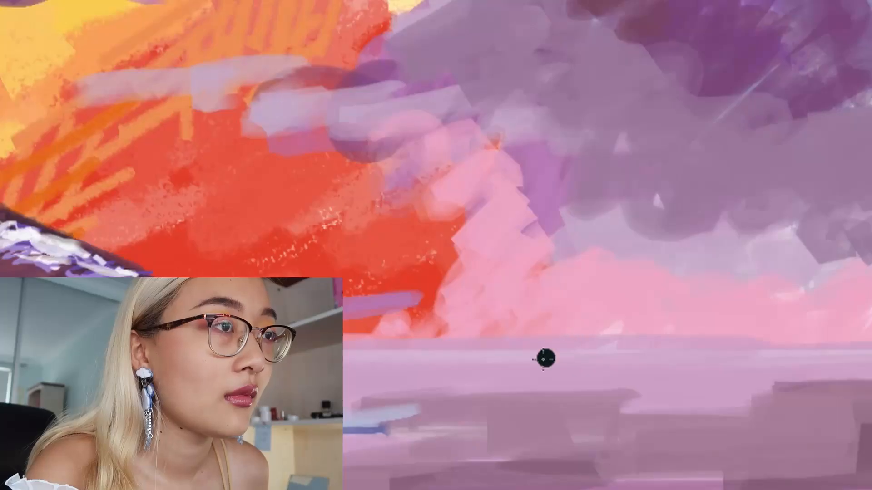
left_click_drag(615, 378, 644, 365)
left_click_drag(581, 405, 641, 366)
left_click_drag(557, 434, 629, 399)
mouse_move(560, 420)
left_mouse_down()
mouse_move(765, 362)
mouse_move(779, 385)
left_mouse_up()
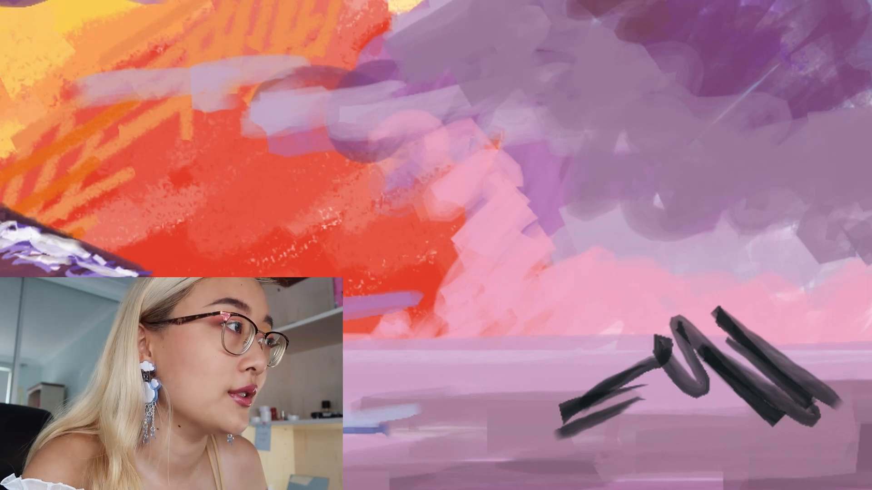
left_click_drag(685, 0, 675, 386)
key("ctrl+z")
left_click_drag(722, 0, 725, 354)
key("ctrl+z")
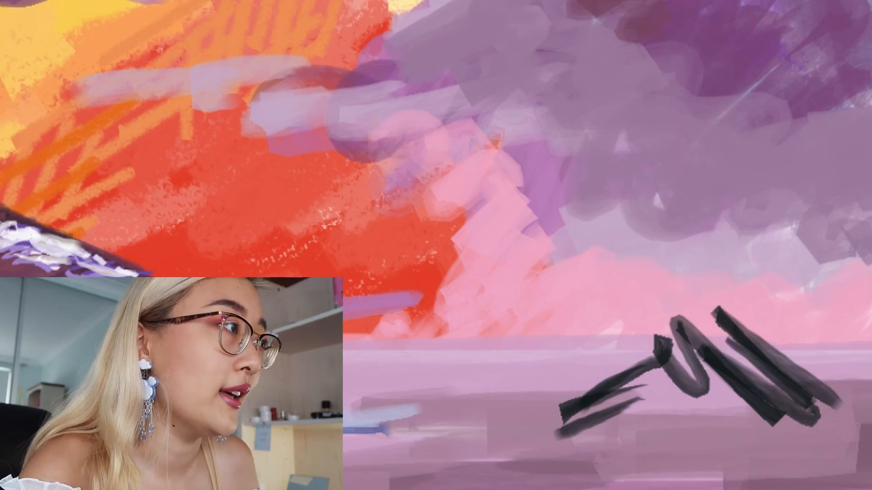
Paint a tall vertical trunk for a large foreground evergreen and spread long slanted lower branches from its base
left_click_drag(693, 1, 705, 356)
mouse_move(703, 324)
left_mouse_down()
mouse_move(691, 420)
mouse_move(742, 414)
mouse_move(817, 385)
mouse_move(853, 418)
left_mouse_up()
left_click_drag(780, 423, 823, 459)
left_click_drag(663, 393, 578, 436)
left_click_drag(745, 401, 677, 444)
left_click_drag(715, 380, 603, 448)
mouse_move(635, 368)
left_mouse_down()
mouse_move(493, 418)
mouse_move(430, 430)
left_mouse_up()
left_click_drag(567, 395, 395, 461)
Paint thick dark branches on both sides of the large foreground evergreen's trunk
left_click_drag(745, 242, 798, 311)
mouse_move(643, 241)
left_mouse_down()
mouse_move(677, 197)
mouse_move(845, 260)
mouse_move(869, 277)
left_mouse_up()
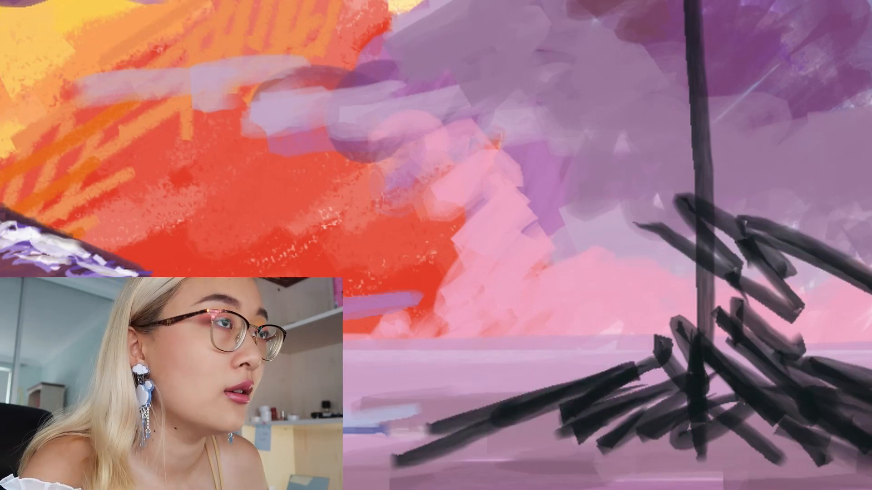
mouse_move(545, 336)
left_mouse_down()
mouse_move(668, 295)
mouse_move(704, 345)
left_mouse_up()
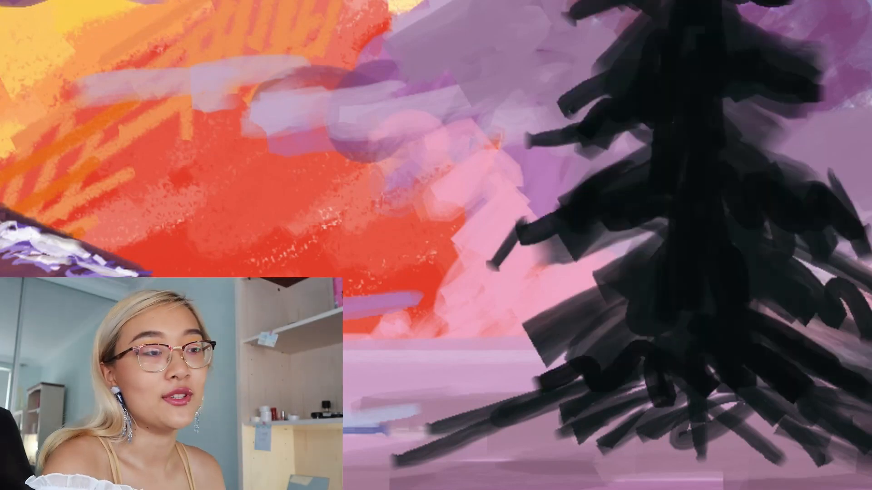
Thicken the base of the large evergreen with short dark strokes and add dark teal highlights to its branches
mouse_move(726, 392)
left_mouse_down()
mouse_move(710, 443)
mouse_move(676, 386)
left_mouse_up()
left_click_drag(713, 365, 753, 411)
left_click_drag(758, 379, 789, 416)
left_click_drag(661, 379, 616, 425)
left_click_drag(759, 210, 725, 220)
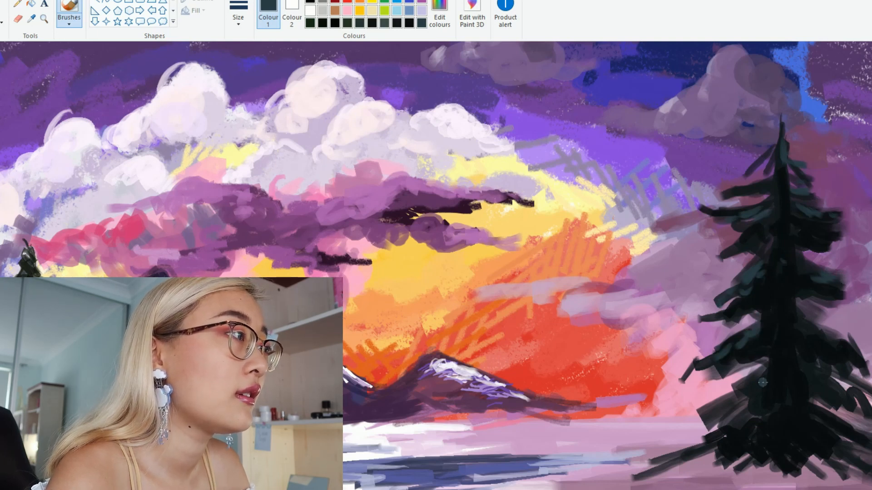
With a thinner brush and dark teal (RGB 23, 34, 38), paint a small evergreen between the mountain and the large evergreen
left_click(238, 14)
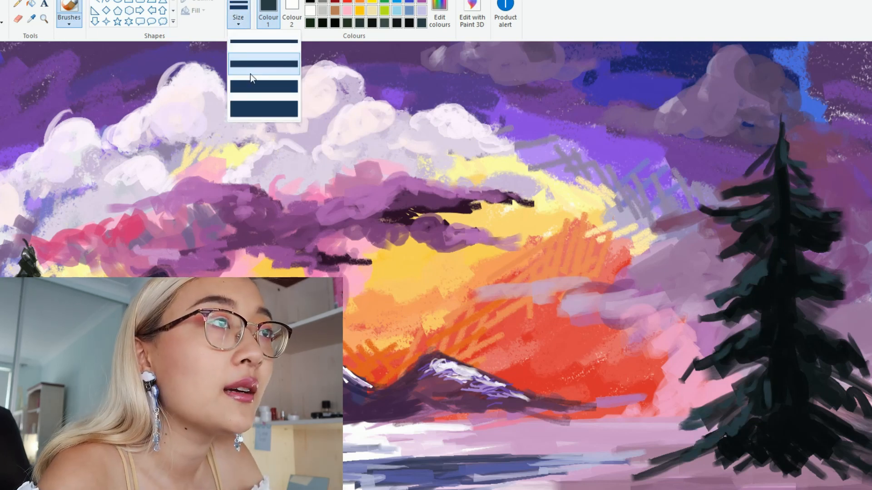
left_click(250, 79)
left_click(439, 21)
left_click(534, 275)
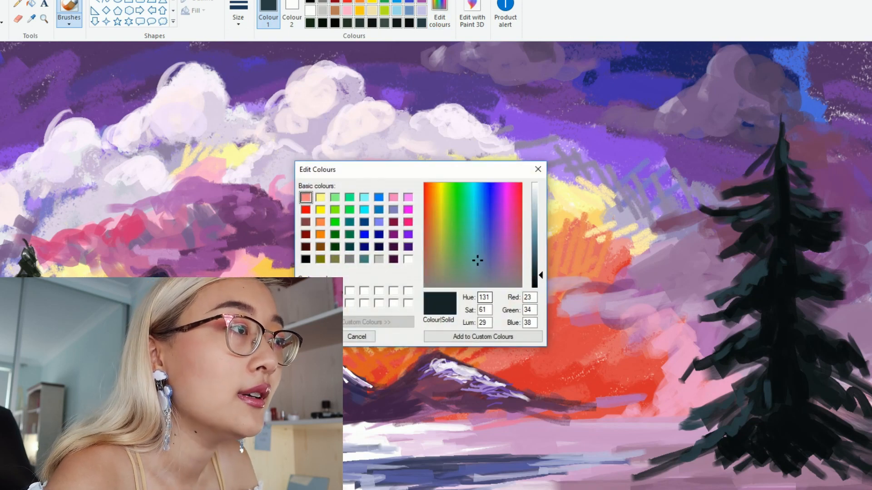
left_click(317, 335)
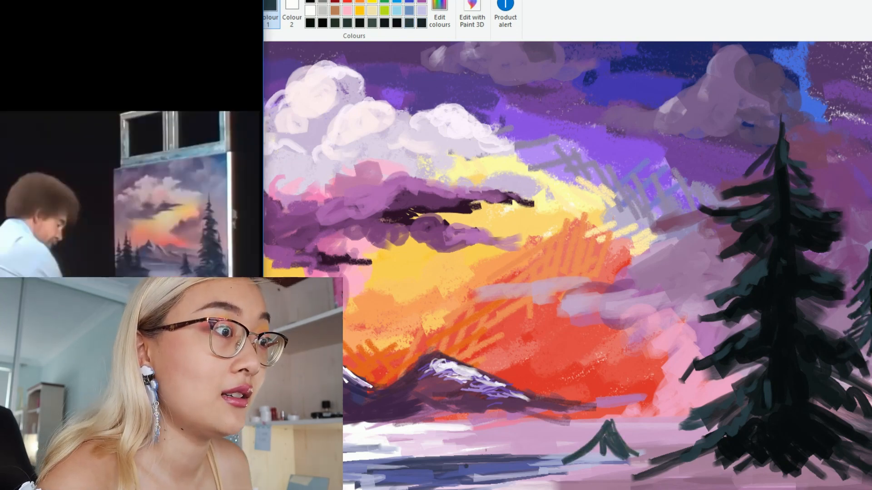
left_click_drag(605, 395, 590, 416)
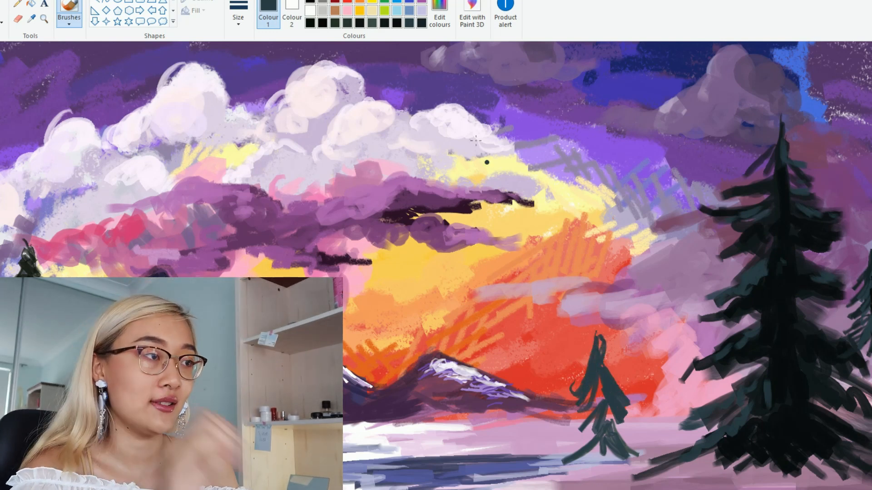
Switch to near-black (RGB 13, 19, 21), darken the small evergreen's branches and fill in the sloping foreground hill beneath both trees
left_click(440, 18)
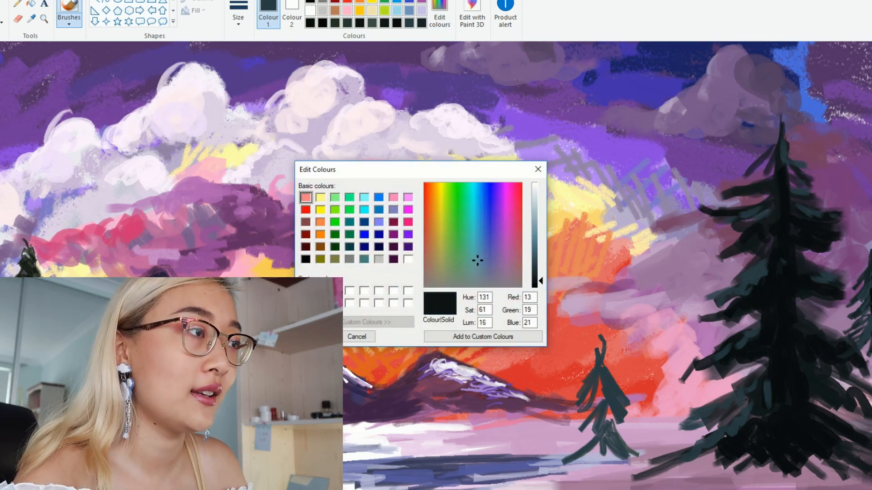
key("Return")
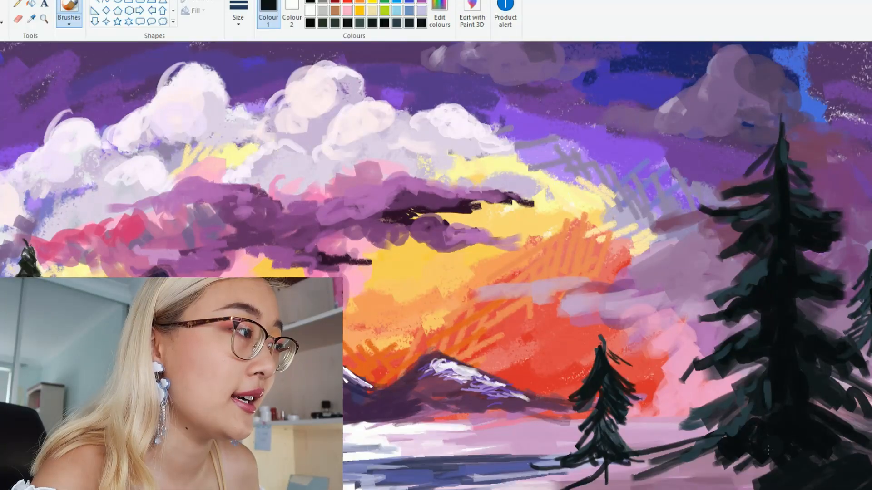
mouse_move(768, 450)
left_mouse_down()
mouse_move(604, 483)
mouse_move(709, 462)
mouse_move(755, 469)
left_mouse_up()
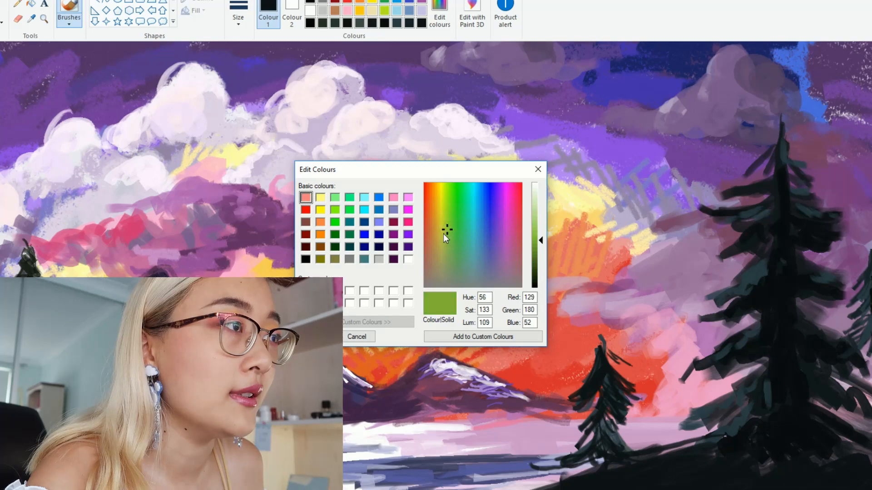
Mix a lime green (RGB 129, 180, 52), change the brush size and paint a grassy highlight along the hill's upper edge
left_click(317, 336)
left_click(237, 23)
left_click(278, 77)
left_click_drag(642, 466, 498, 488)
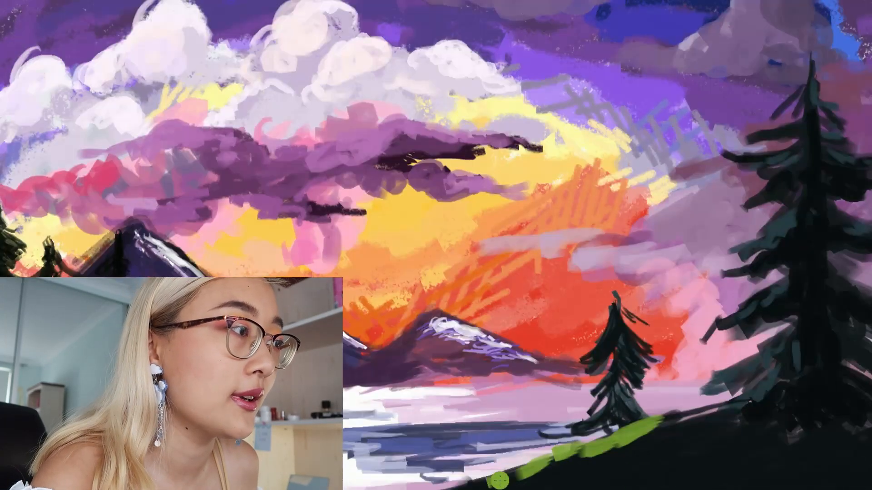
left_click_drag(439, 485, 411, 487)
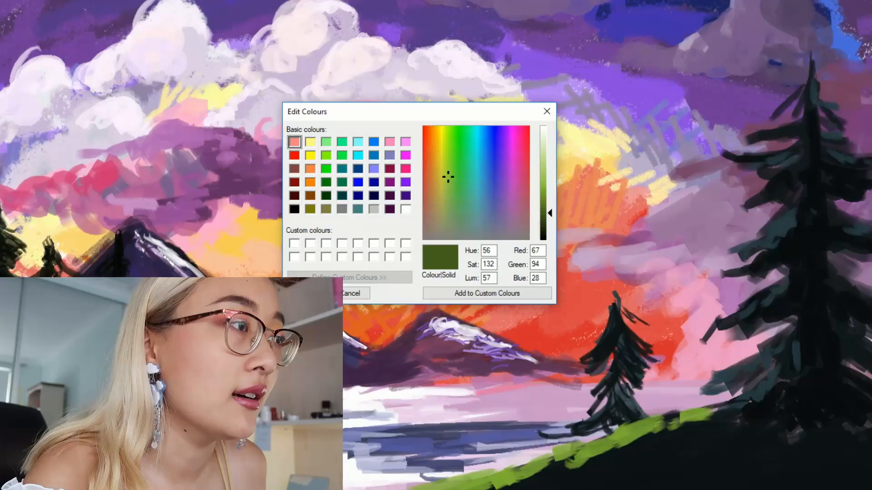
Layer slanted grass strokes down the foreground hill, starting with dark green (RGB 67, 94, 28), and blend them with further green shades
left_click(306, 293)
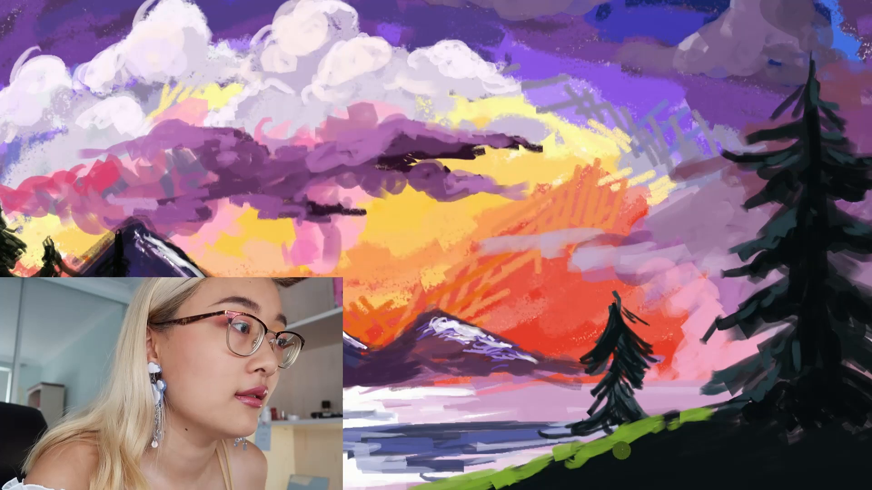
left_click_drag(704, 411, 480, 479)
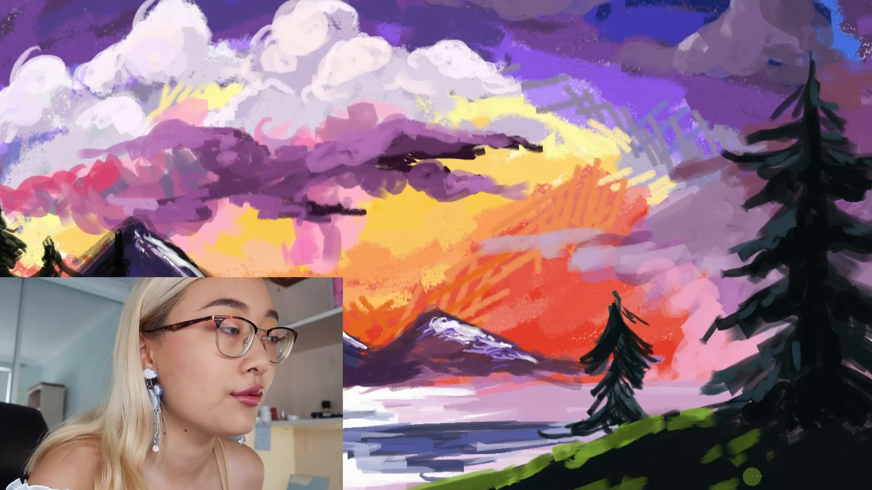
left_click_drag(633, 451, 499, 488)
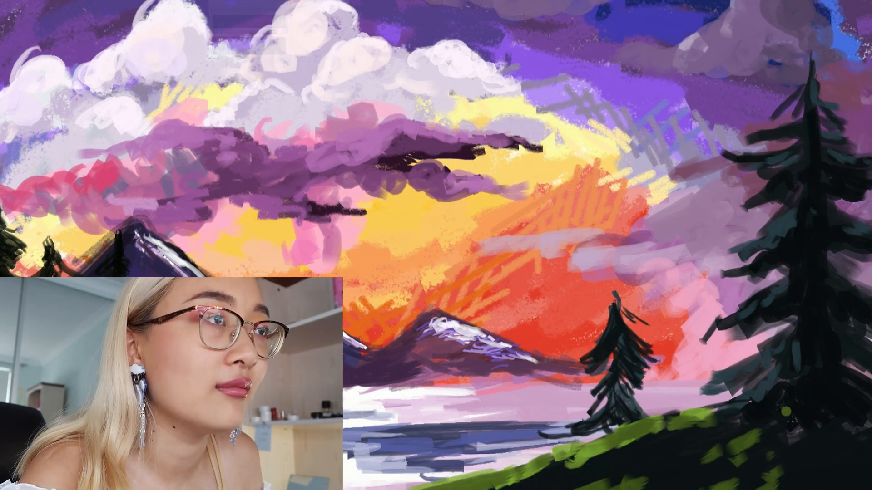
left_click_drag(731, 450, 613, 488)
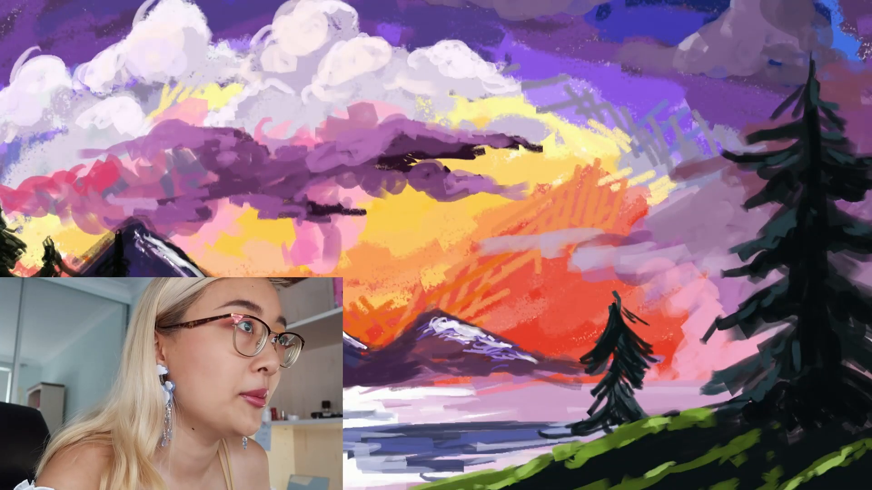
left_click(457, 1)
left_click(549, 224)
left_click(305, 293)
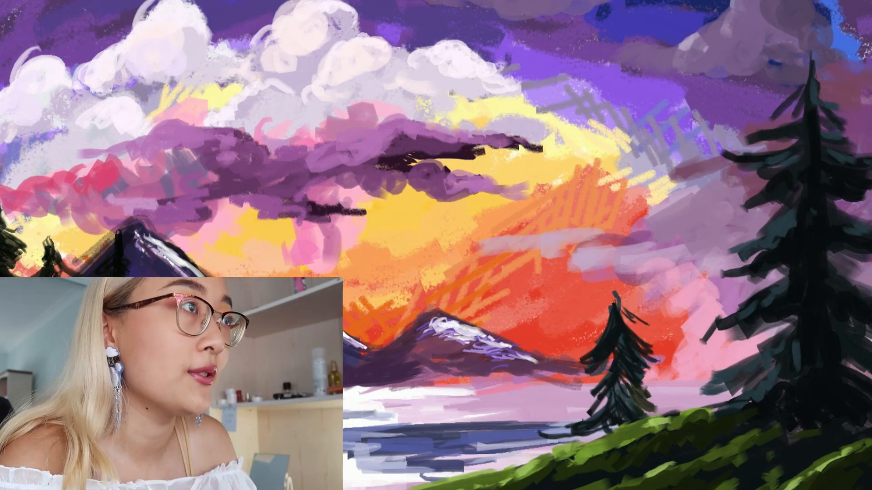
Mix a muted green (RGB 71, 100, 32) and add thin highlights to the branches of the large and small foreground evergreens
left_click(476, 1)
left_click(549, 210)
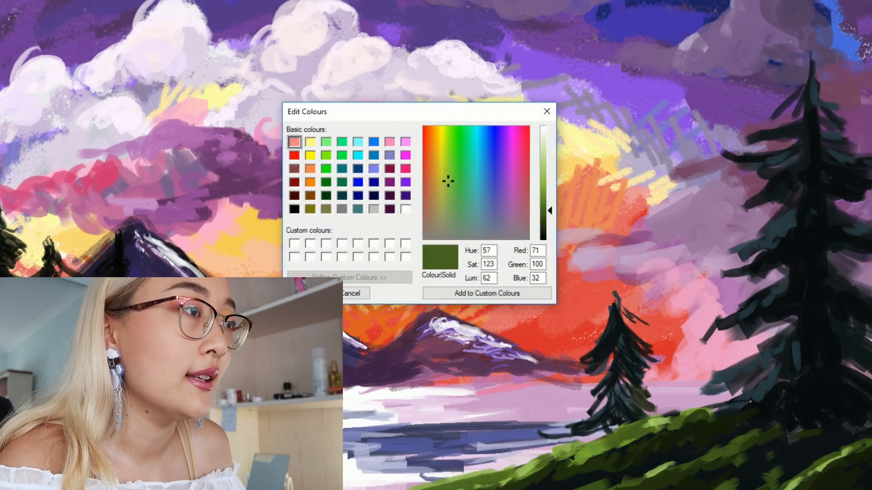
left_click(307, 294)
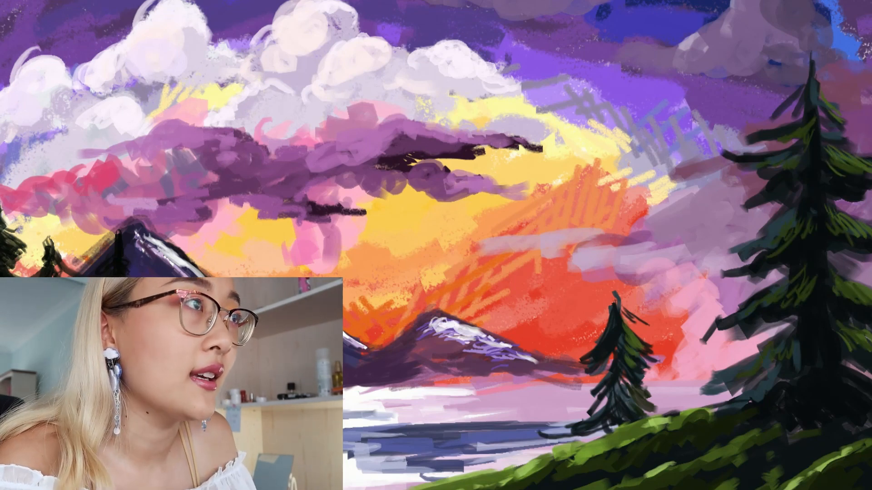
Adjust the brush and cover the scratchy ground beneath the distant group of evergreens with a solid near-black bank
left_click(35, 0)
left_click(38, 4)
left_click(221, 0)
left_click(251, 47)
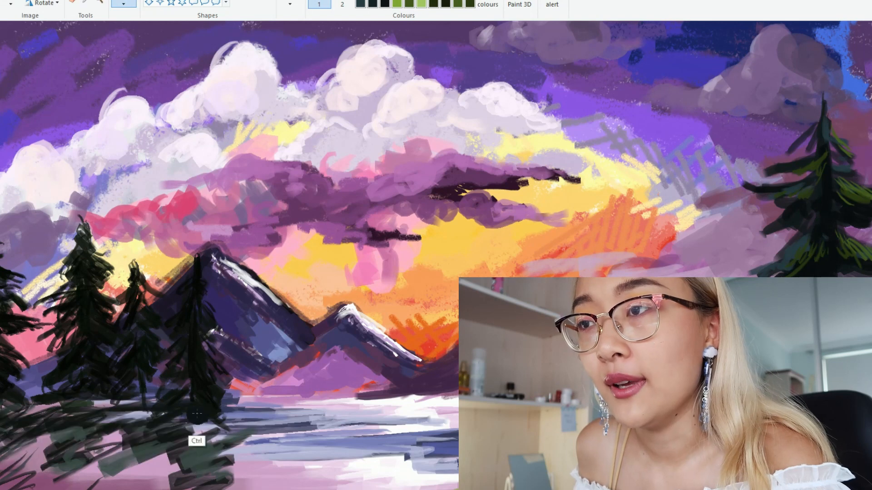
mouse_move(194, 440)
left_mouse_down()
mouse_move(165, 414)
mouse_move(72, 428)
left_mouse_up()
mouse_move(182, 433)
left_mouse_down()
mouse_move(317, 438)
mouse_move(27, 441)
mouse_move(18, 411)
mouse_move(63, 404)
mouse_move(223, 450)
mouse_move(11, 450)
mouse_move(82, 465)
left_mouse_up()
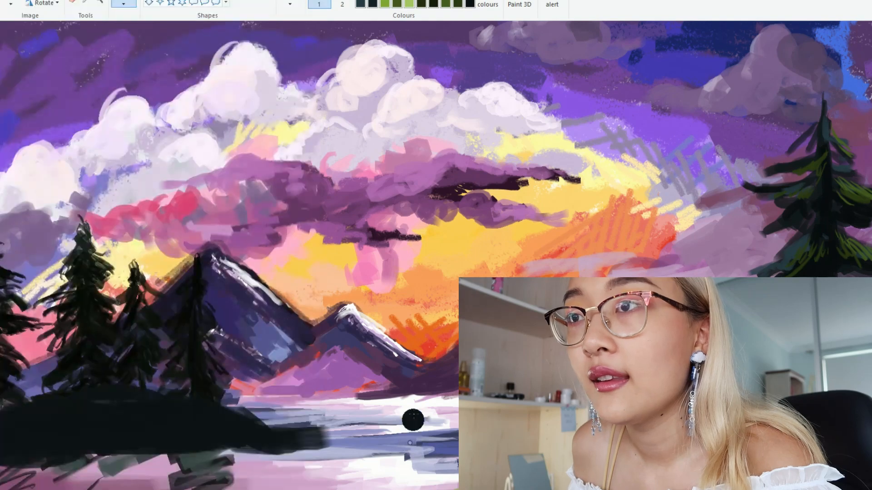
Add green grass highlights across the dark bank under the group of evergreens, undoing a misplaced stroke
left_click(488, 6)
left_click(510, 218)
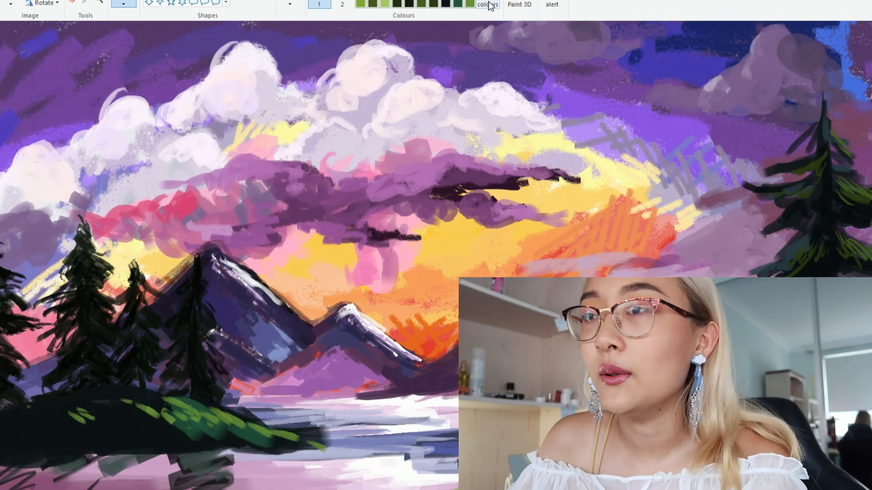
mouse_move(76, 405)
left_mouse_down()
mouse_move(96, 420)
mouse_move(134, 421)
left_mouse_up()
key("ctrl+z")
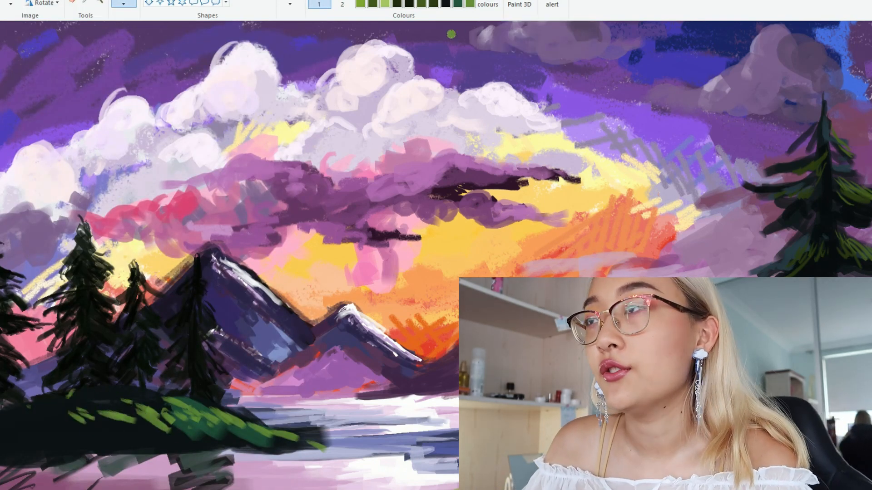
Mix a dark green (hue 60, red 43) and blend grass strokes around the bright highlights on the bank
left_click(488, 5)
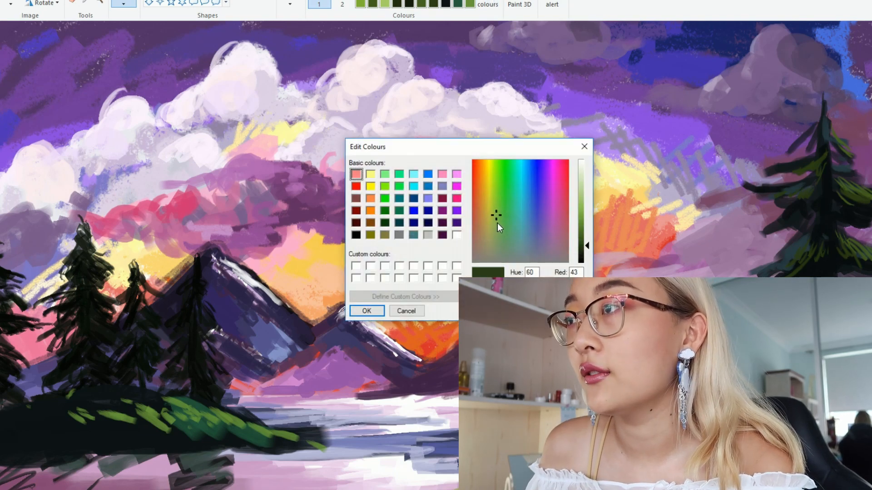
left_click(361, 311)
mouse_move(162, 421)
left_mouse_down()
mouse_move(181, 436)
mouse_move(197, 426)
left_mouse_up()
left_click_drag(137, 432, 114, 424)
mouse_move(40, 409)
left_mouse_down()
mouse_move(87, 410)
mouse_move(85, 392)
mouse_move(147, 407)
left_mouse_up()
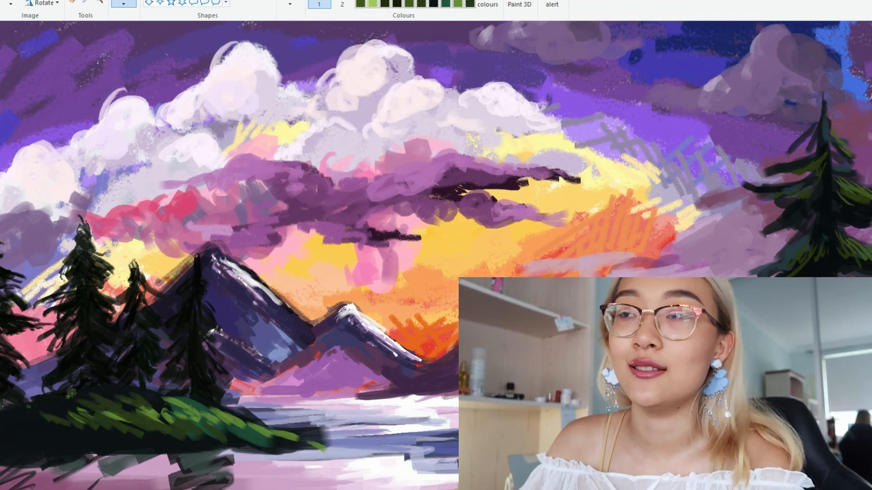
Deepen the bank's grass with progressively darker greens, extending the strokes to its pointed tip in the water
left_click(499, 13)
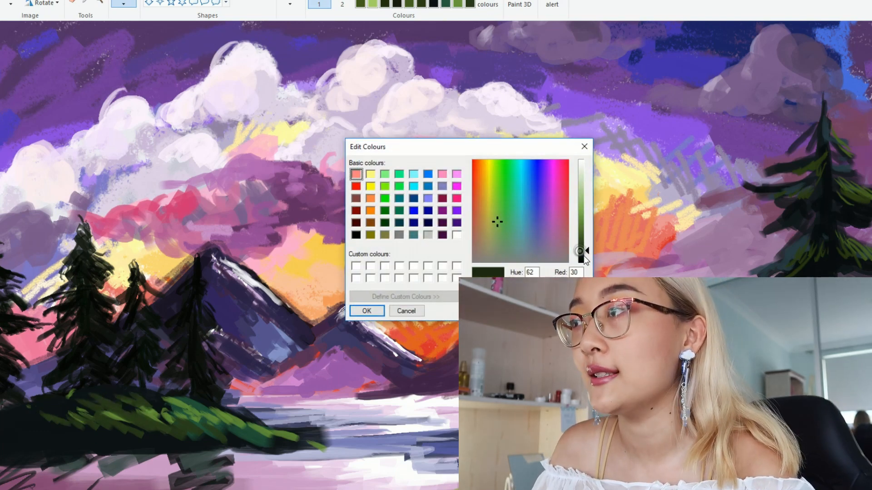
left_click(378, 312)
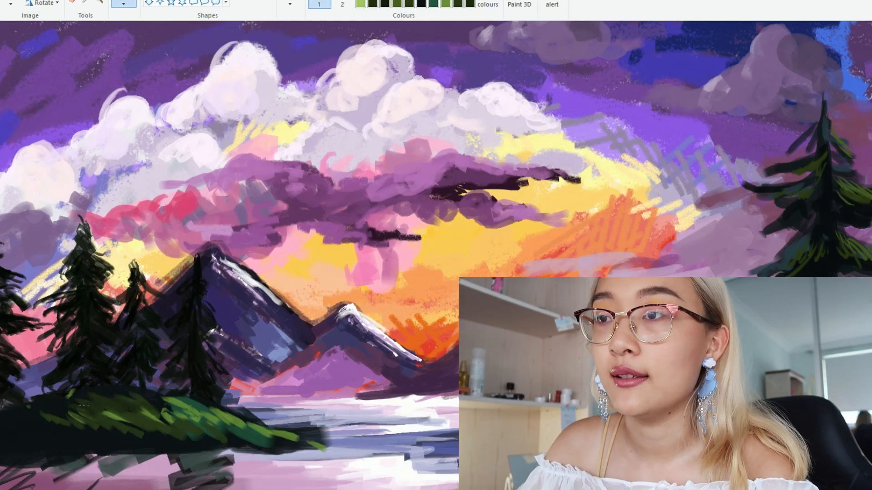
mouse_move(31, 414)
left_mouse_down()
mouse_move(104, 436)
mouse_move(169, 429)
left_mouse_up()
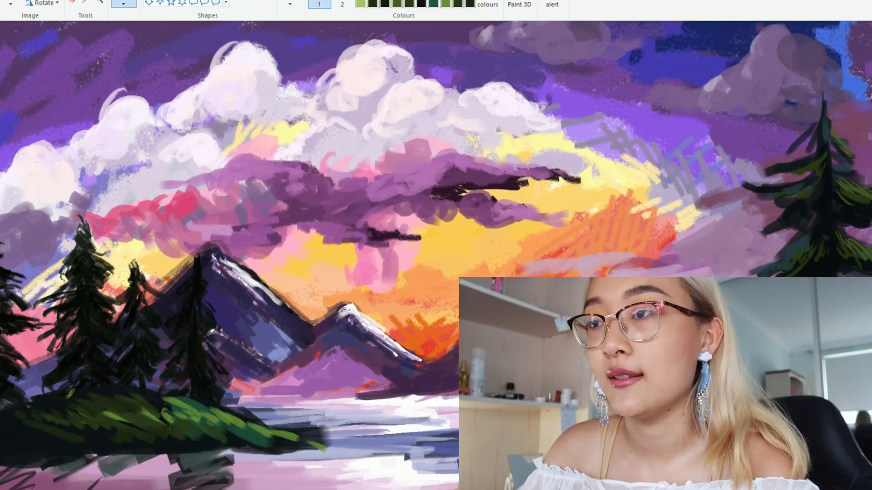
left_click(500, 13)
left_click(362, 309)
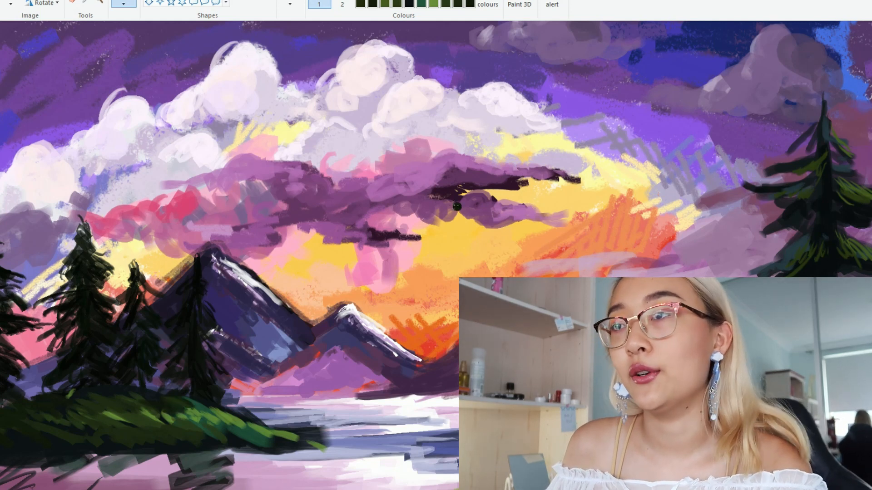
left_click_drag(257, 442, 334, 442)
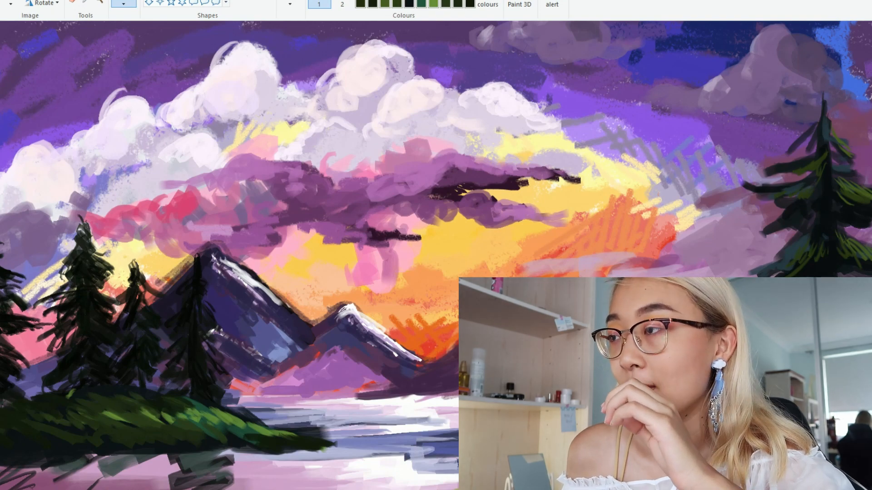
Mix a bright yellow-green and dab small highlights over the grass on the bank beneath the group of evergreens
left_click(489, 5)
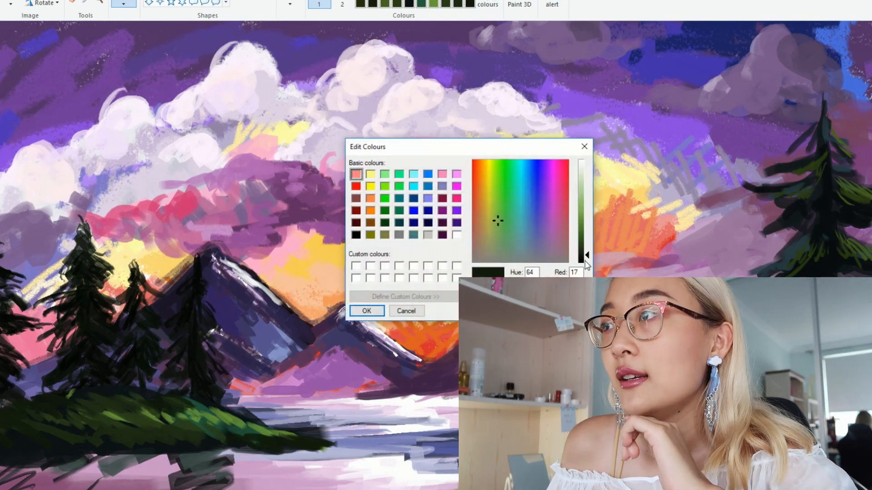
left_click(366, 311)
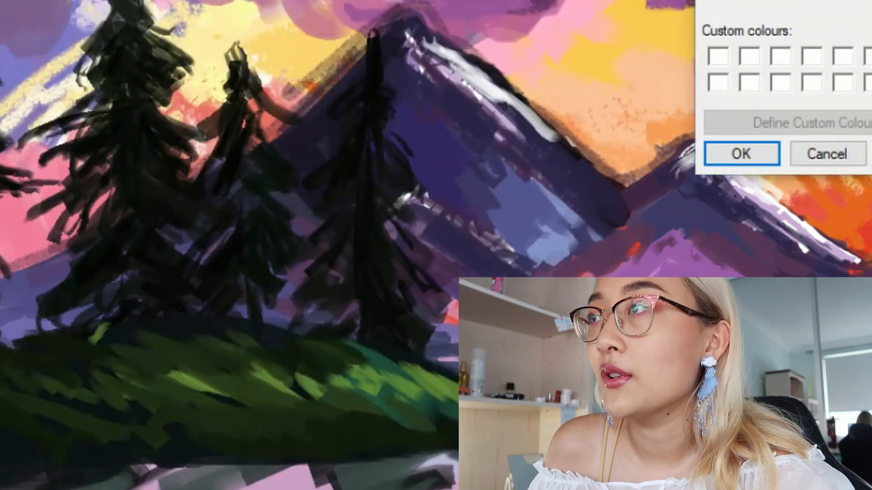
left_click(745, 151)
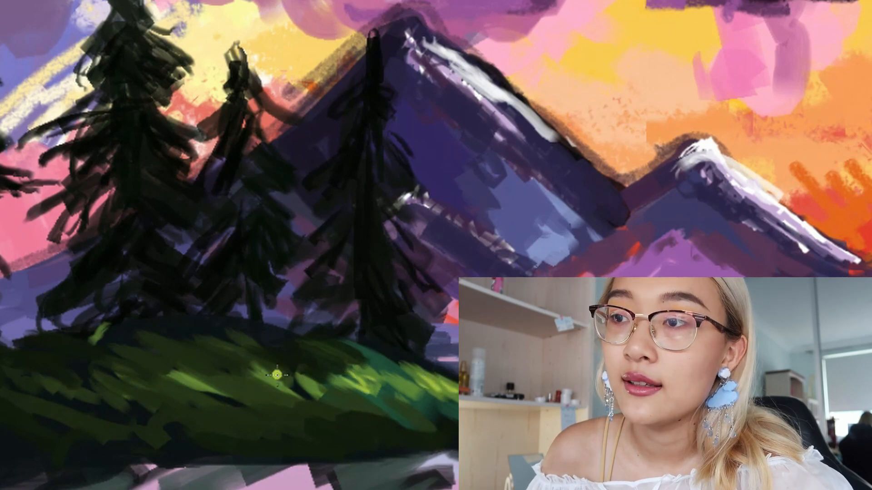
left_click_drag(136, 348, 155, 359)
left_click_drag(151, 334, 179, 343)
left_click_drag(288, 381, 303, 390)
left_click_drag(57, 362, 85, 376)
left_click_drag(55, 372, 71, 380)
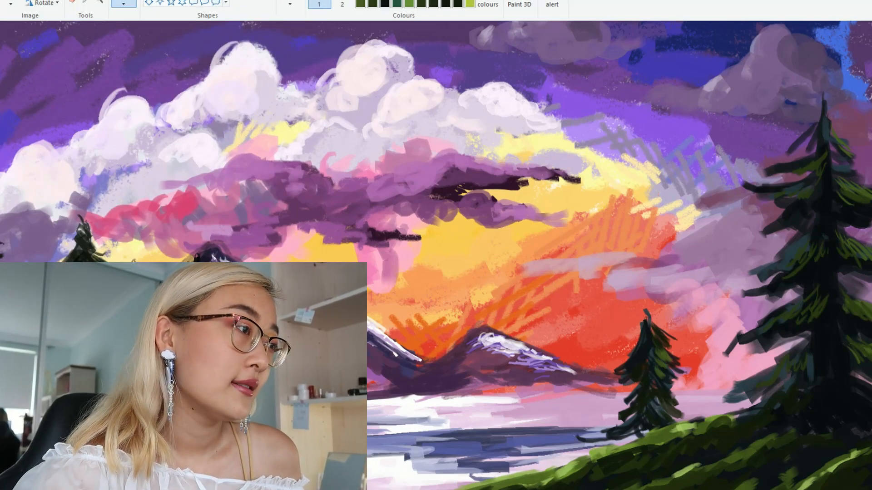
Mix a near-black blue and, with a thicker brush, paint a dark reflection in the water beneath the evergreen bank
key("alt+Tab")
key("alt+Tab")
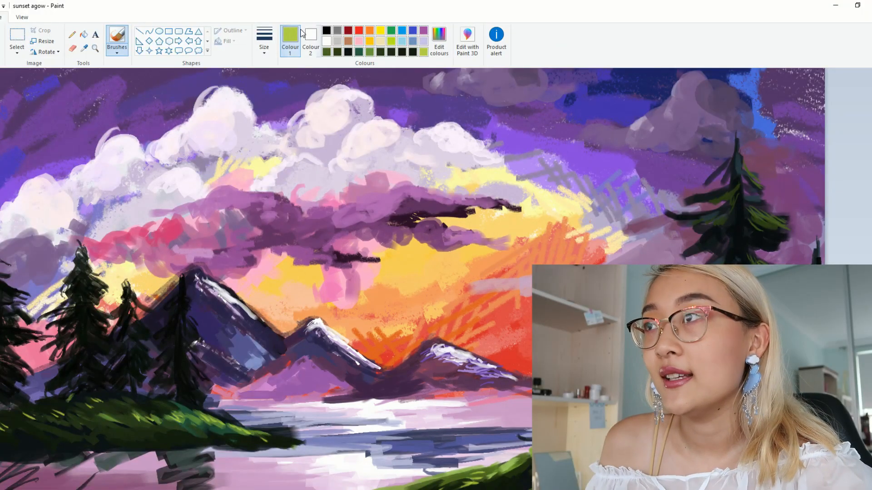
left_click(439, 41)
left_click(522, 275)
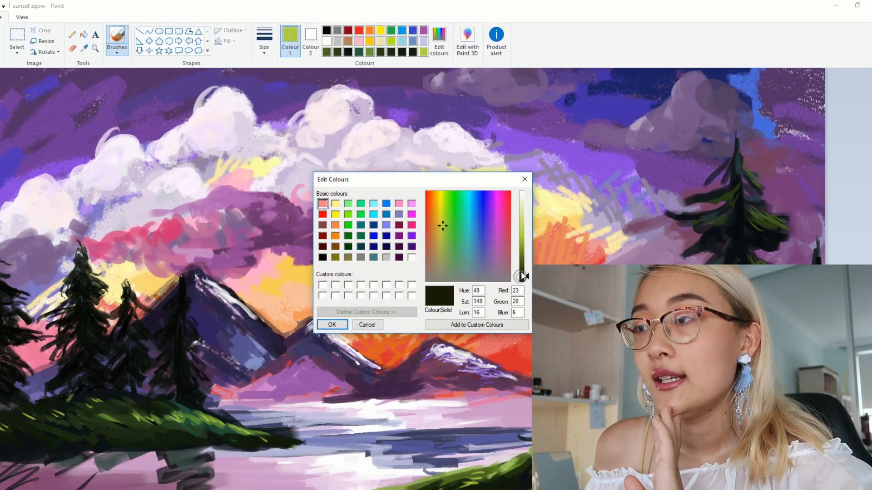
left_click(479, 250)
left_click(332, 324)
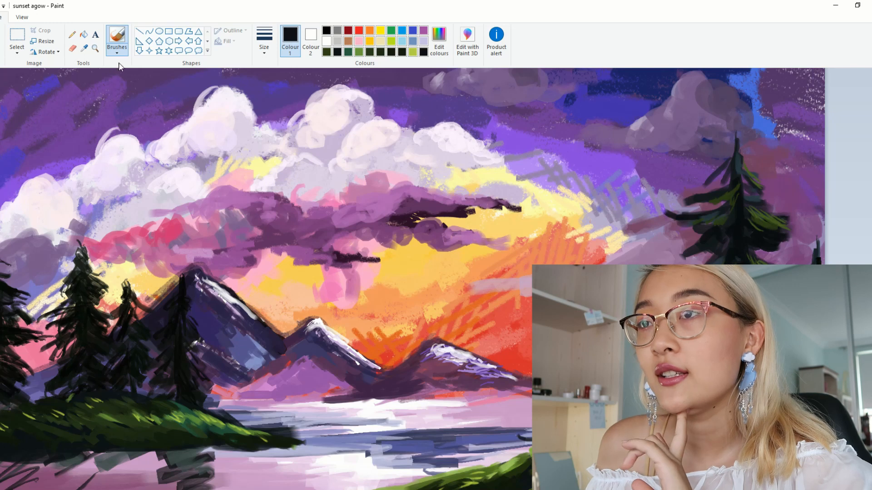
left_click(117, 50)
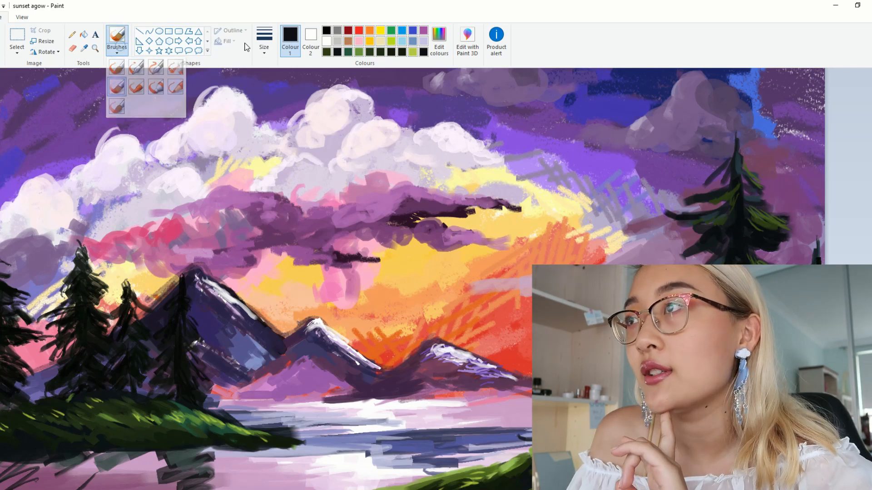
left_click(264, 40)
left_click(274, 122)
left_click_drag(170, 467, 50, 474)
mouse_move(136, 459)
left_mouse_down()
mouse_move(9, 477)
mouse_move(7, 459)
left_mouse_up()
left_click_drag(106, 484, 14, 487)
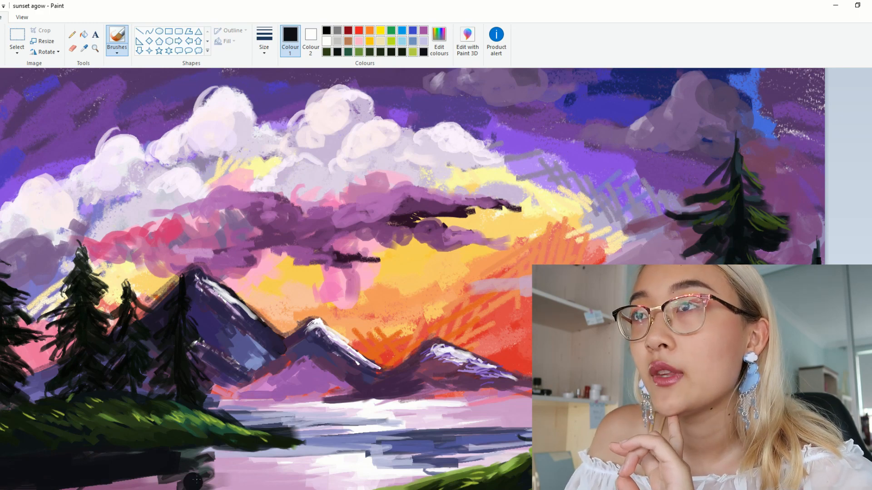
Mix a dark slate blue (red 43, green 46, blue 79) and blend it over the bank's reflection, undoing the last stroke
left_click(439, 42)
left_click(481, 261)
left_click(331, 325)
left_click_drag(181, 470, 62, 488)
left_click_drag(163, 483, 14, 489)
left_click_drag(196, 456, 84, 451)
mouse_move(255, 445)
left_mouse_down()
mouse_move(157, 488)
mouse_move(266, 463)
mouse_move(254, 482)
mouse_move(272, 454)
mouse_move(271, 486)
left_mouse_up()
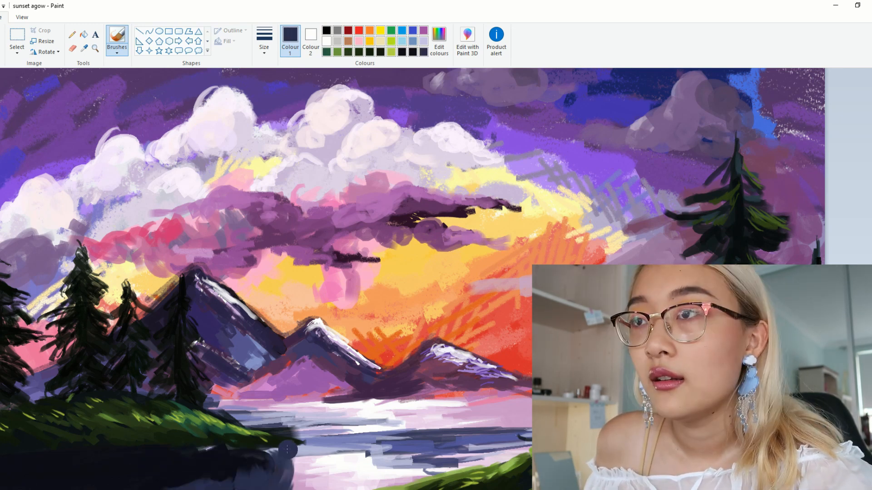
left_click_drag(287, 449, 299, 489)
key("ctrl+z")
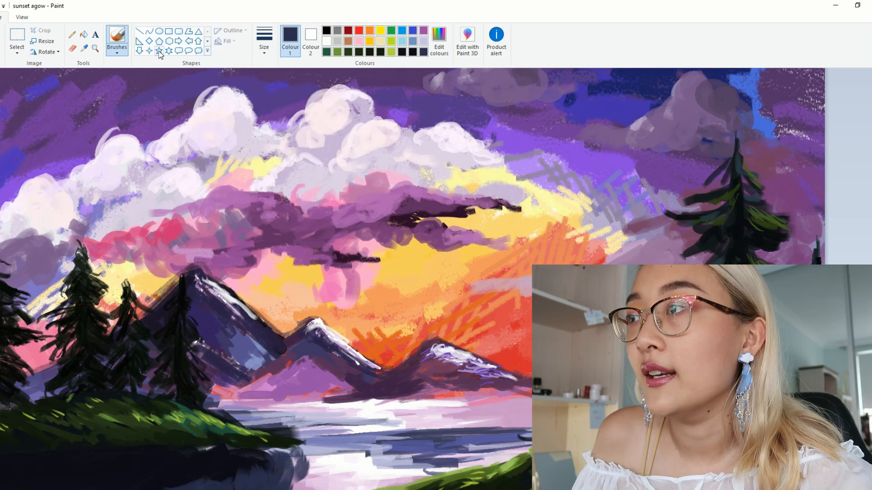
Mix a pale blue (hue 138, sat 240, lum 224) and paint a thin waterline under the evergreen bank, checking the reference video
left_click(265, 55)
left_click(274, 72)
left_click(441, 45)
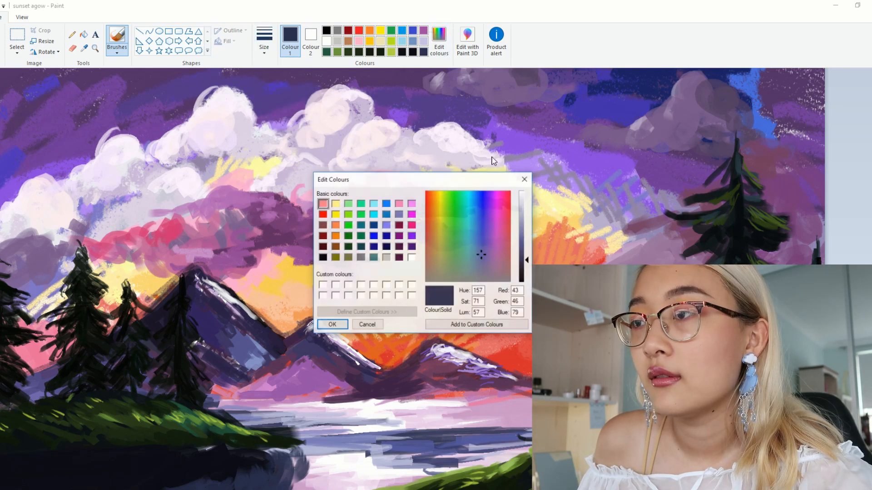
left_click(521, 197)
left_click(332, 324)
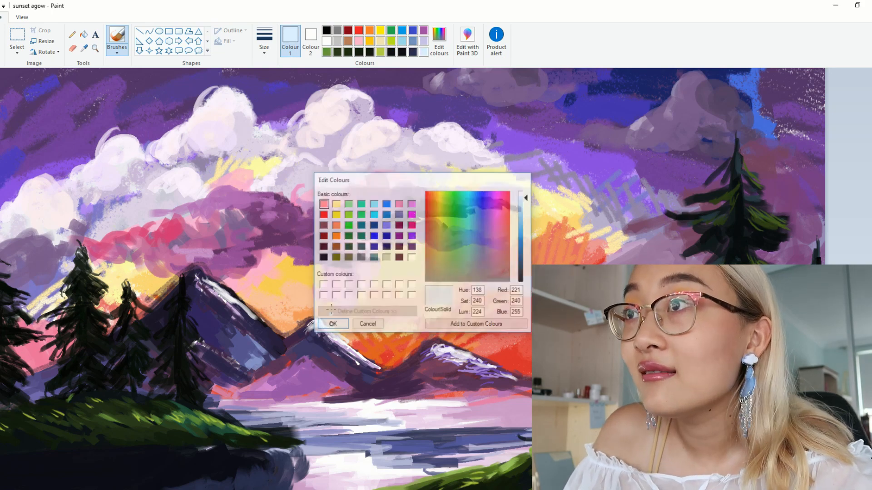
left_click(397, 489)
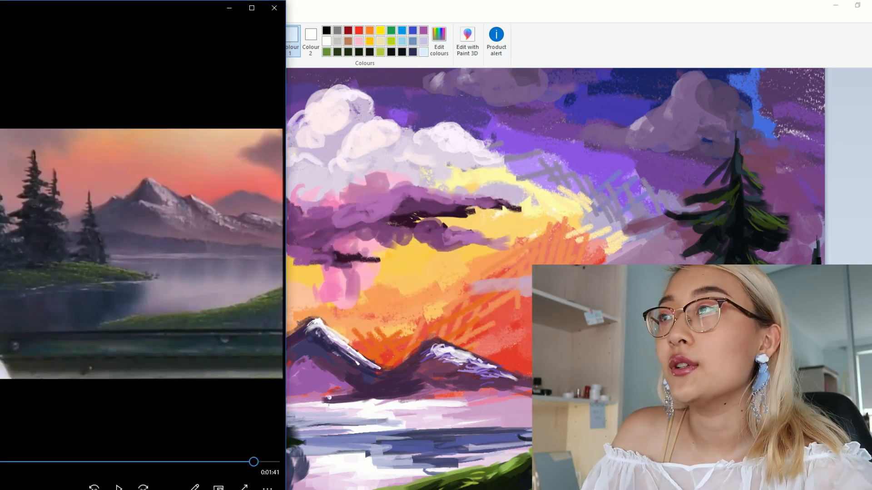
left_click(334, 445)
left_click_drag(168, 449, 192, 447)
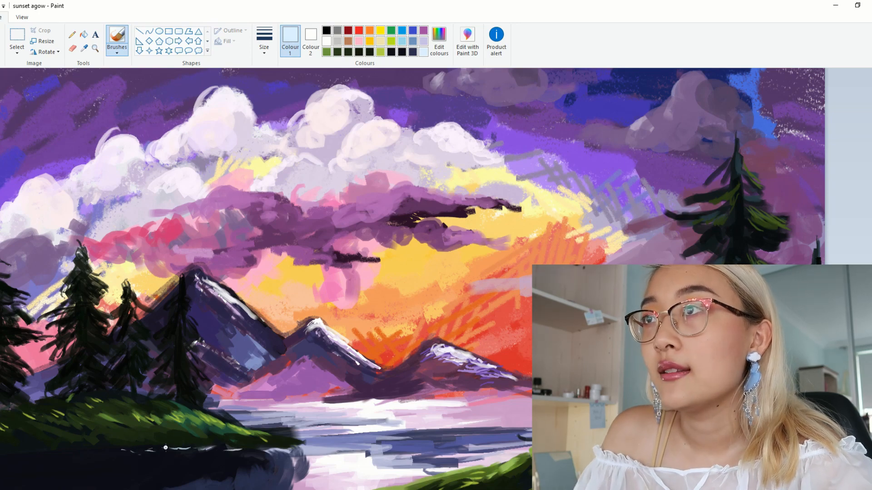
left_click_drag(147, 450, 164, 448)
Extend the thin pale waterline along the base of the evergreen bank toward its pointed tip
left_click(303, 489)
left_click(311, 446)
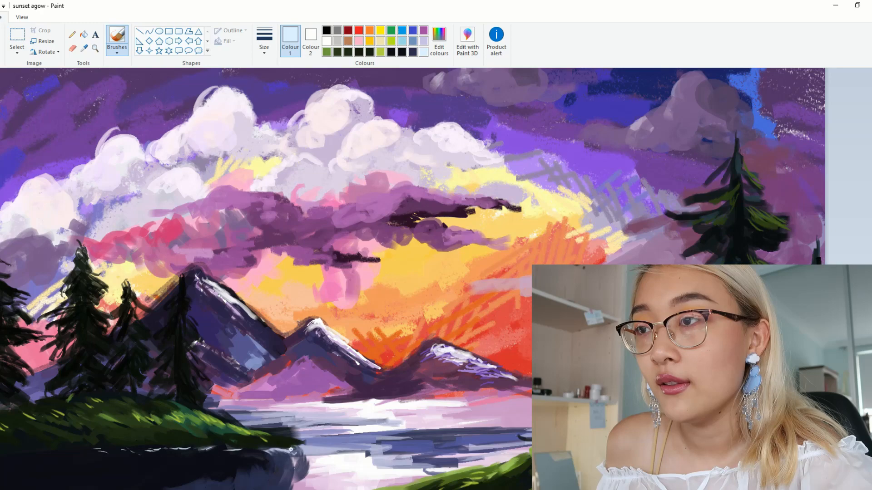
left_click(311, 488)
left_click(385, 477)
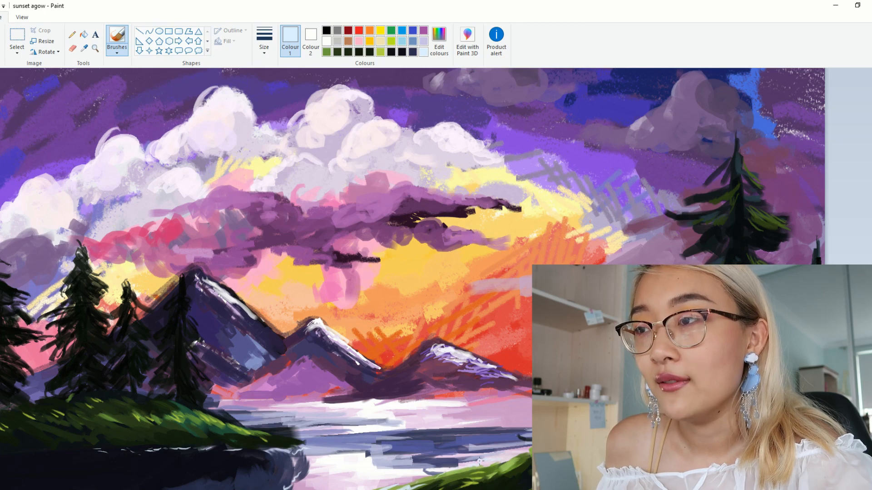
left_click(312, 489)
left_click(396, 449)
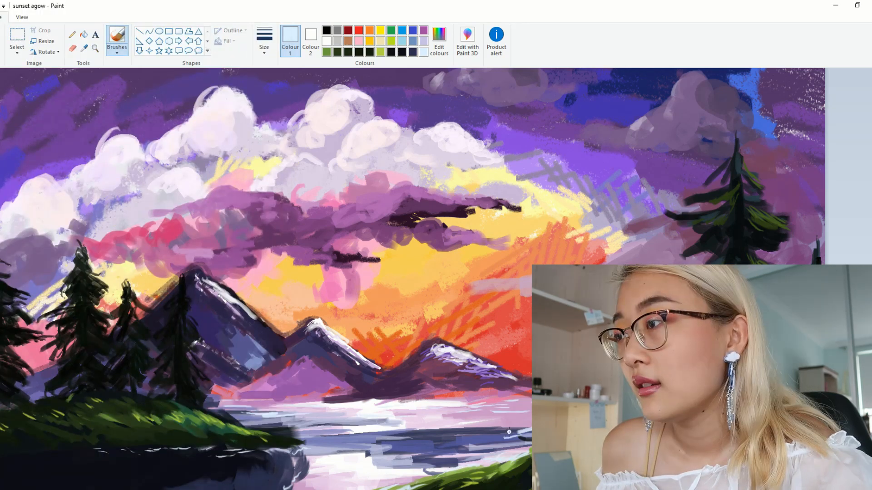